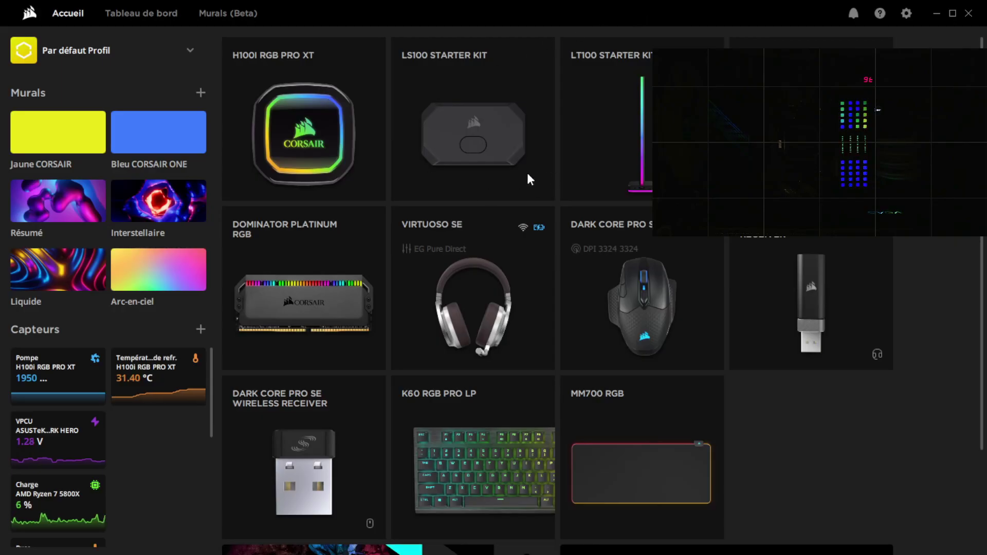
# Step: Open the H100I RGB PRO XT cooler, check its hardware lighting, and return to its lighting effects
pyautogui.moveTo(525, 175)
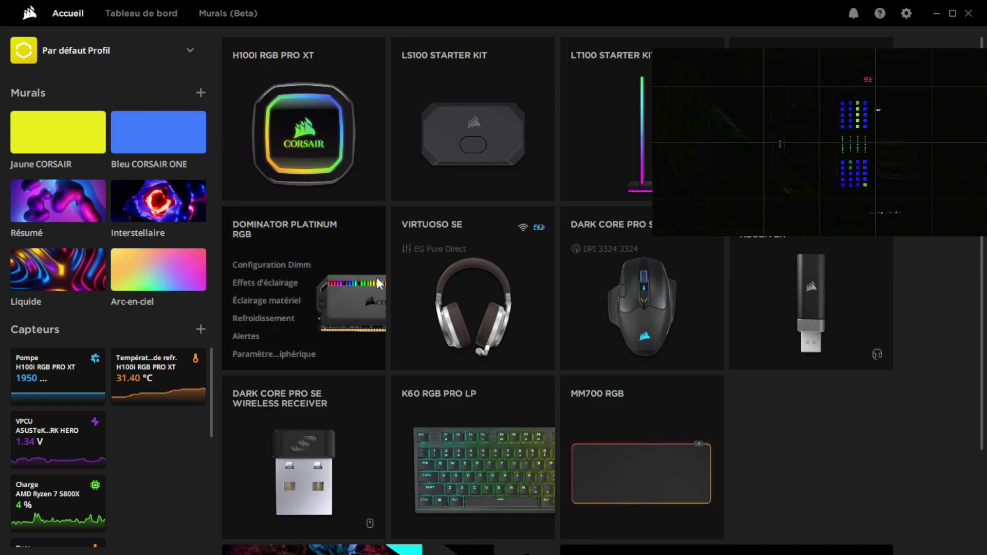
pyautogui.click(301, 121)
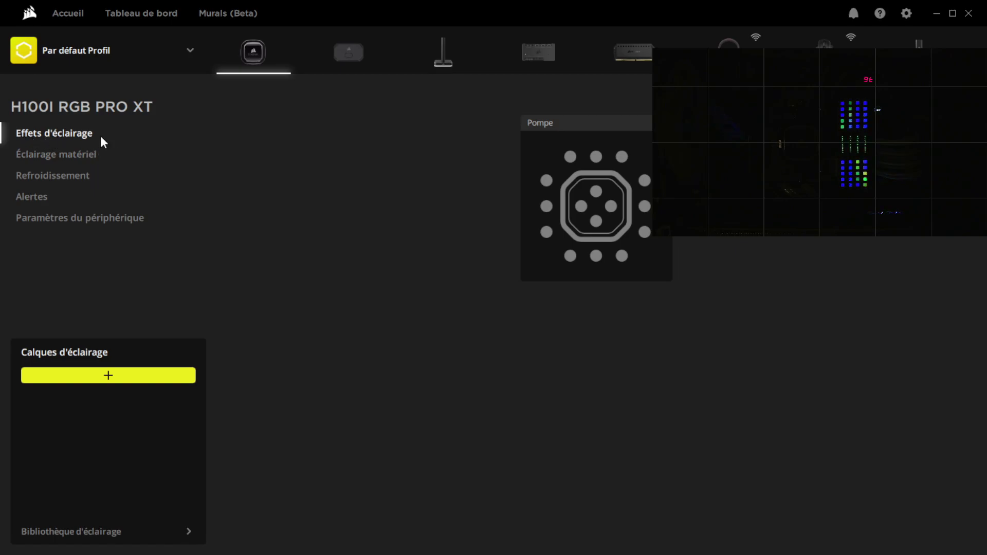
pyautogui.click(72, 153)
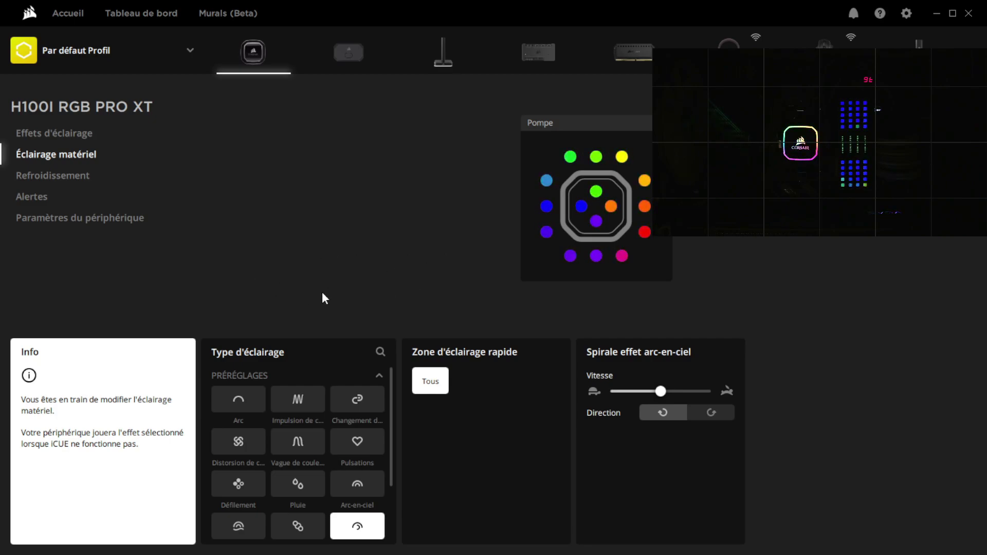
pyautogui.click(52, 133)
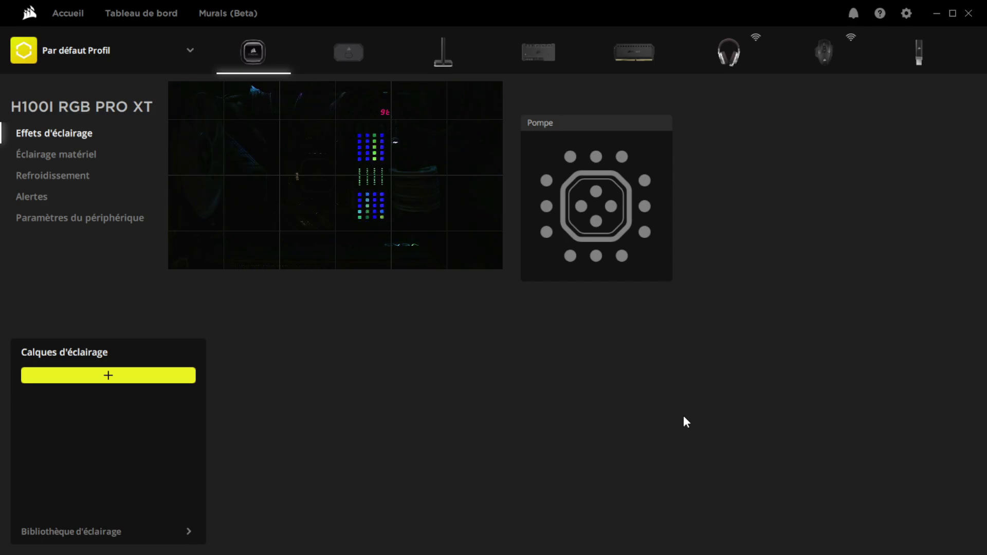
# Step: Add a lighting layer of the custom type Couleur statique to the pump
pyautogui.click(92, 375)
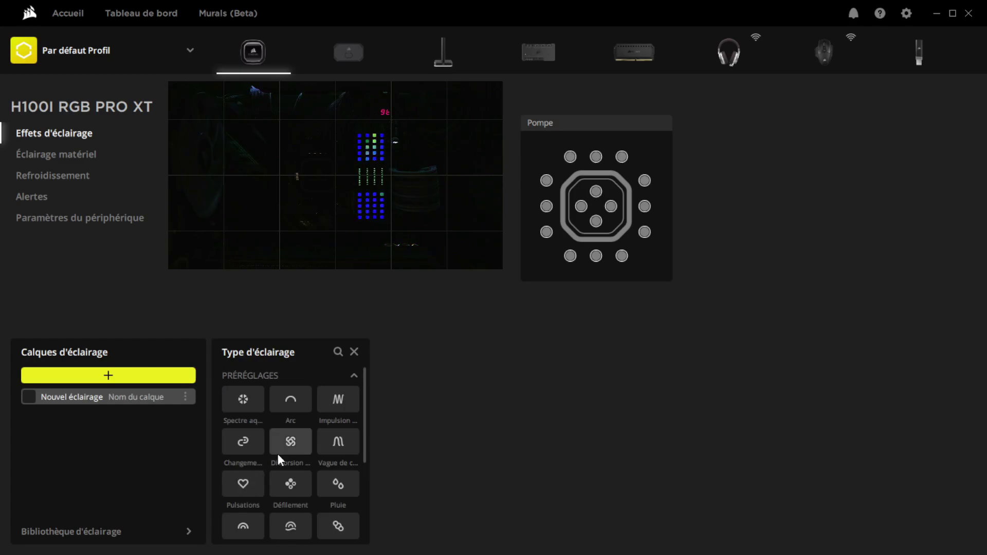
pyautogui.scroll(-3, 276, 454)
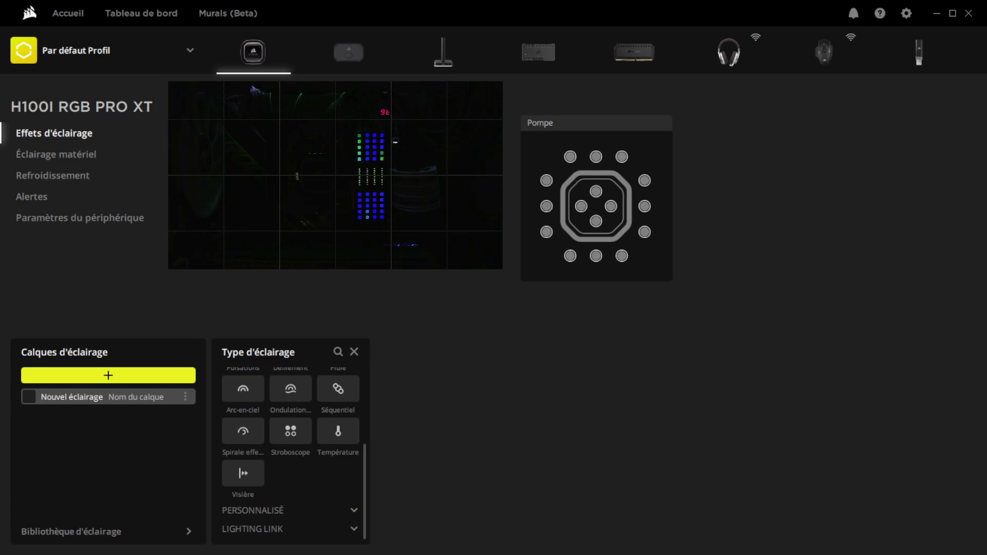
pyautogui.click(261, 508)
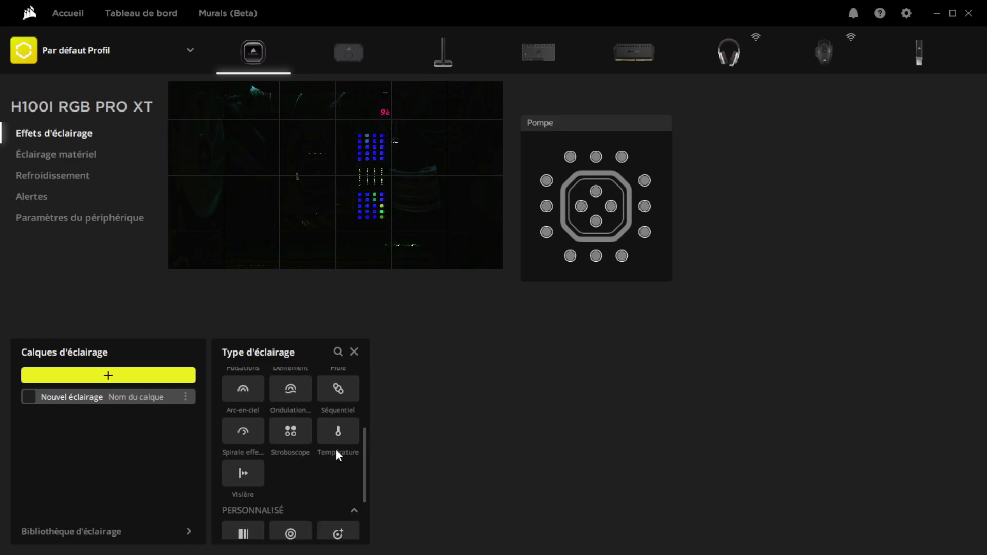
pyautogui.scroll(-3, 303, 462)
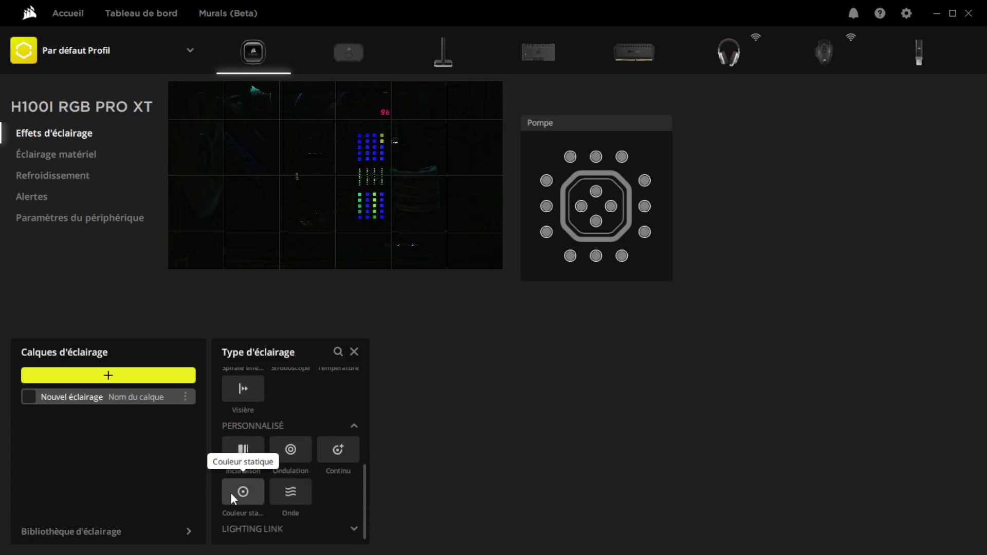
pyautogui.click(243, 493)
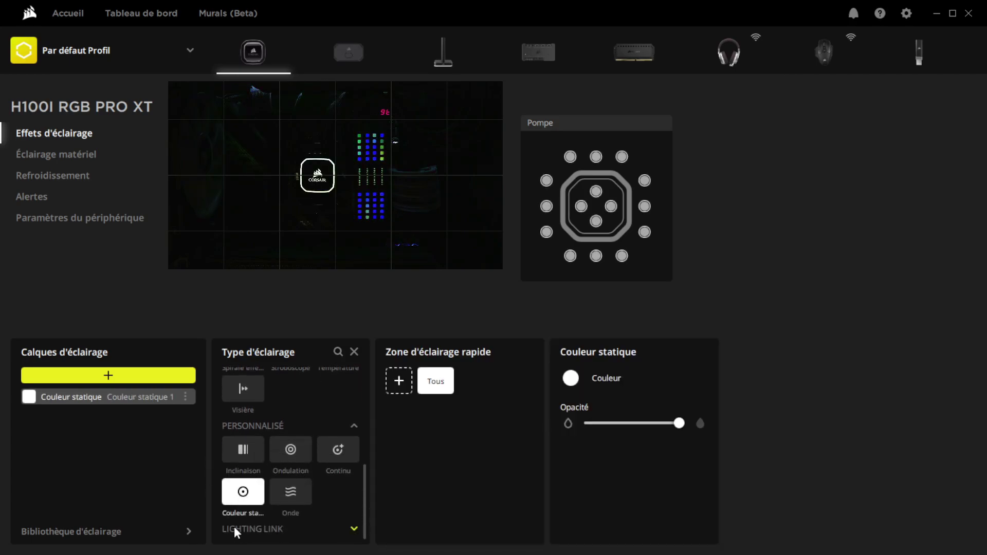
# Step: Set the static layer's colour to dark yellow 8b8f00 and limit it to the pump's four centre LEDs
pyautogui.click(569, 379)
pyautogui.moveTo(682, 322); pyautogui.dragTo(657, 266)
pyautogui.click(699, 398)
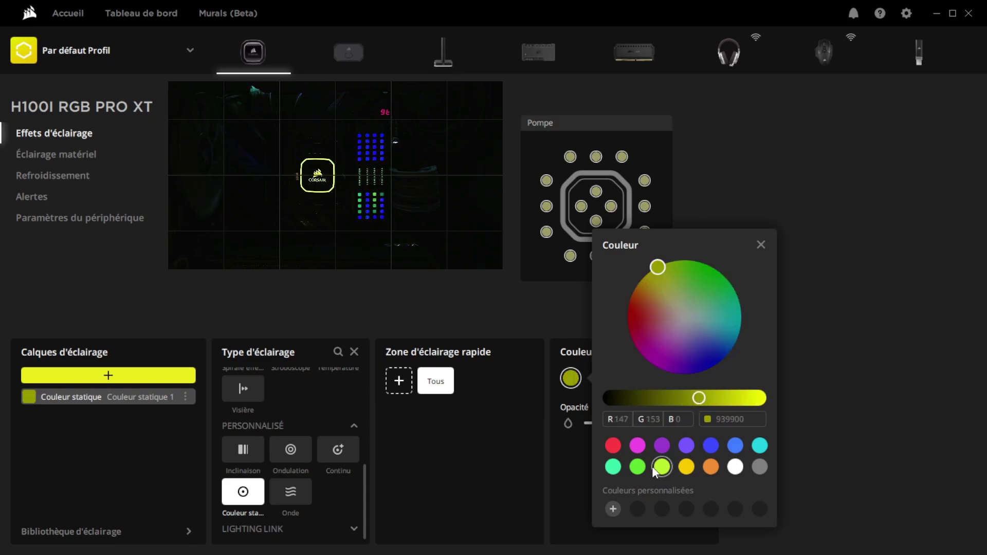
pyautogui.moveTo(695, 399); pyautogui.dragTo(693, 399)
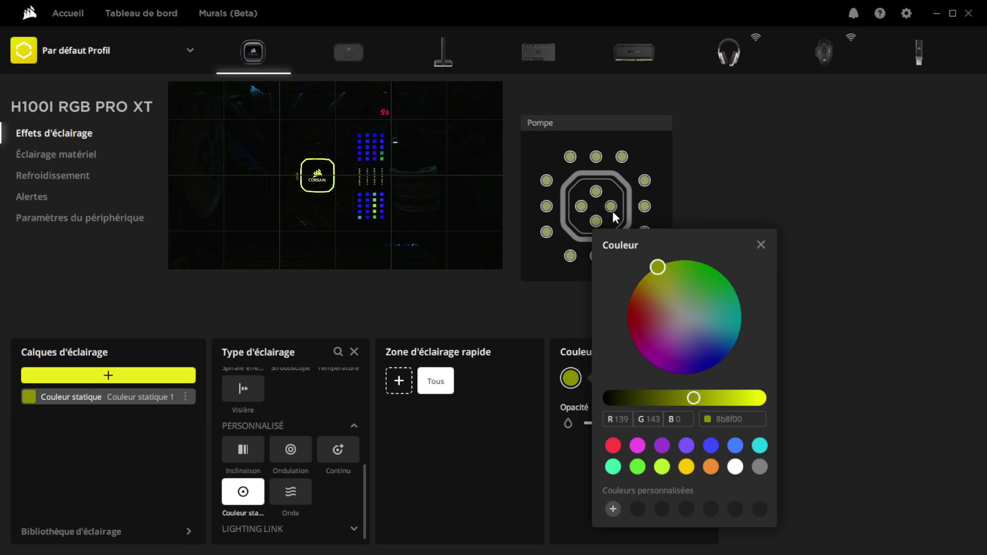
pyautogui.click(566, 174)
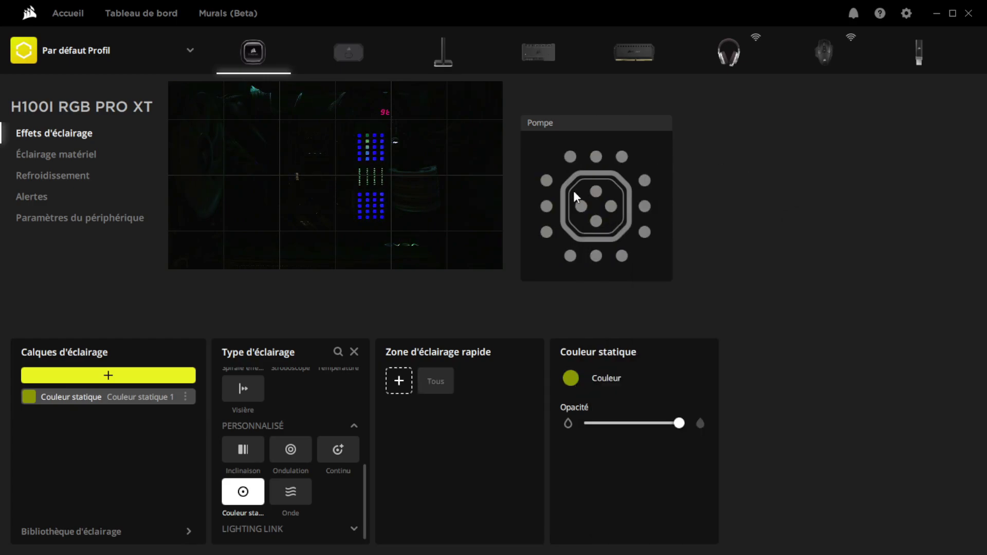
pyautogui.moveTo(578, 184); pyautogui.dragTo(618, 241)
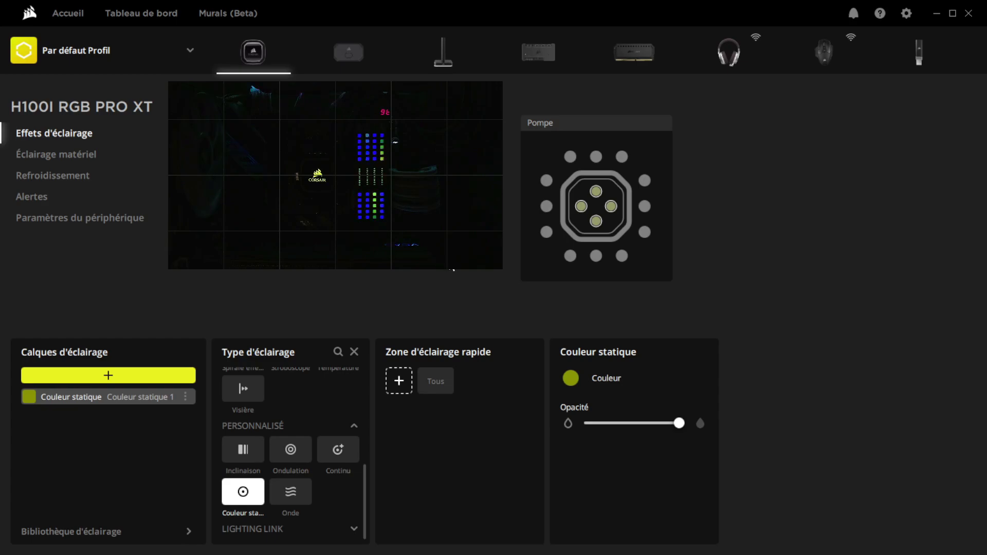
# Step: Add a second Couleur statique layer that covers only the pump's outer ring of LEDs
pyautogui.click(106, 377)
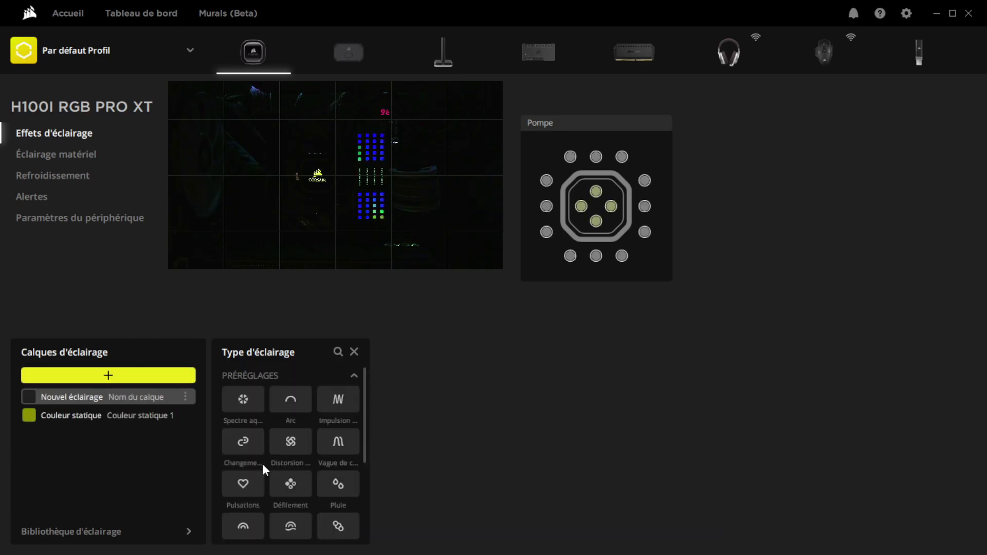
pyautogui.scroll(-3, 262, 464)
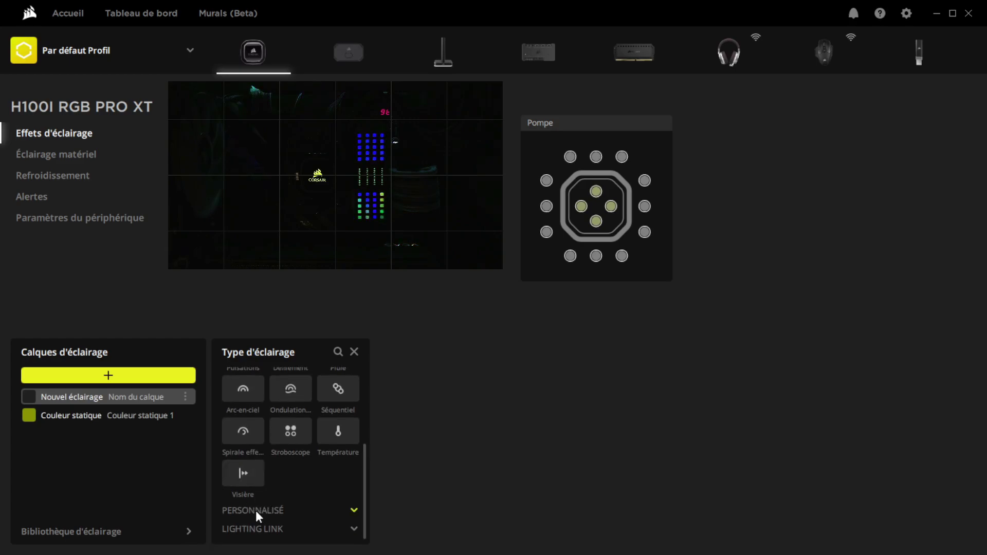
pyautogui.click(256, 511)
pyautogui.scroll(-2, 263, 502)
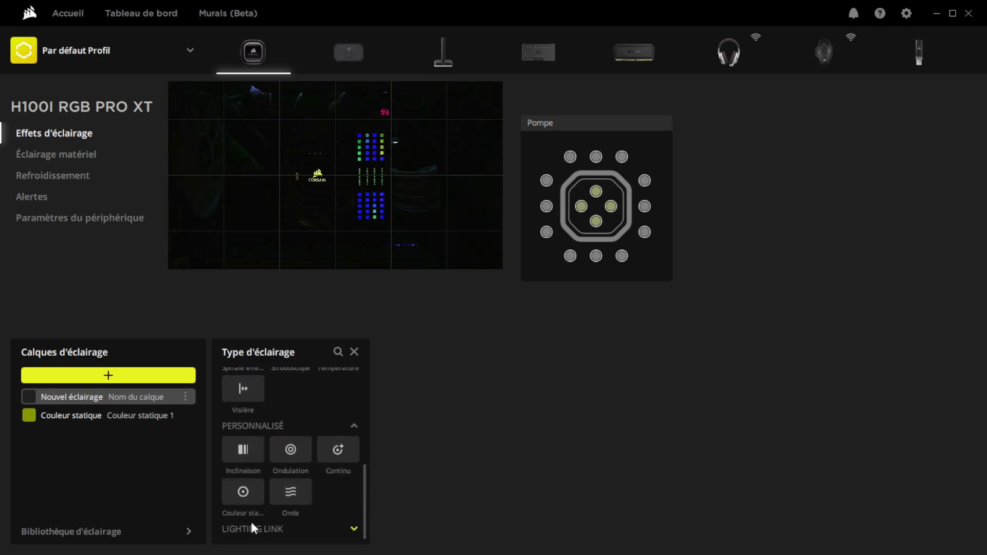
pyautogui.click(248, 492)
pyautogui.moveTo(570, 178); pyautogui.dragTo(623, 236)
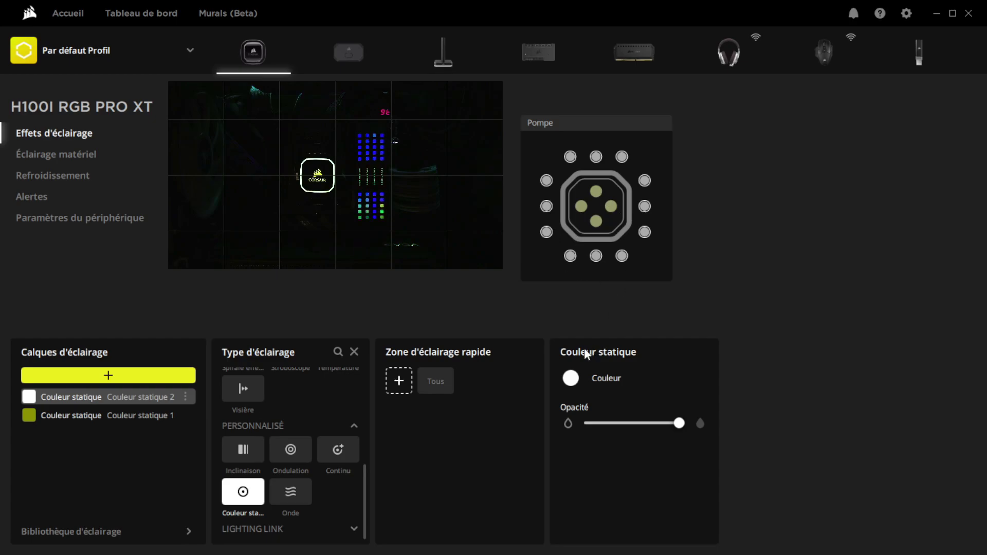
# Step: Set the outer ring layer's static colour to blue 0406ff
pyautogui.click(571, 378)
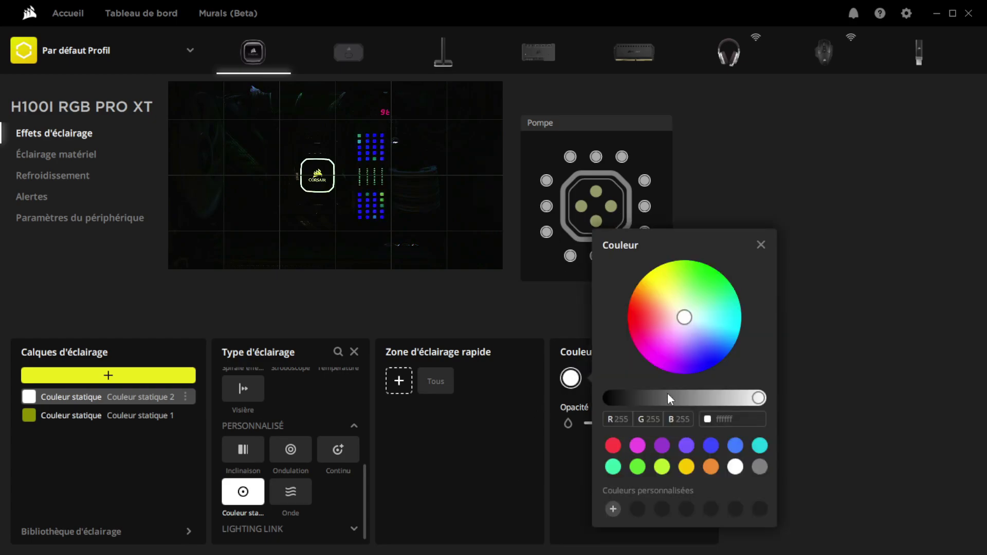
pyautogui.moveTo(684, 317); pyautogui.dragTo(712, 366)
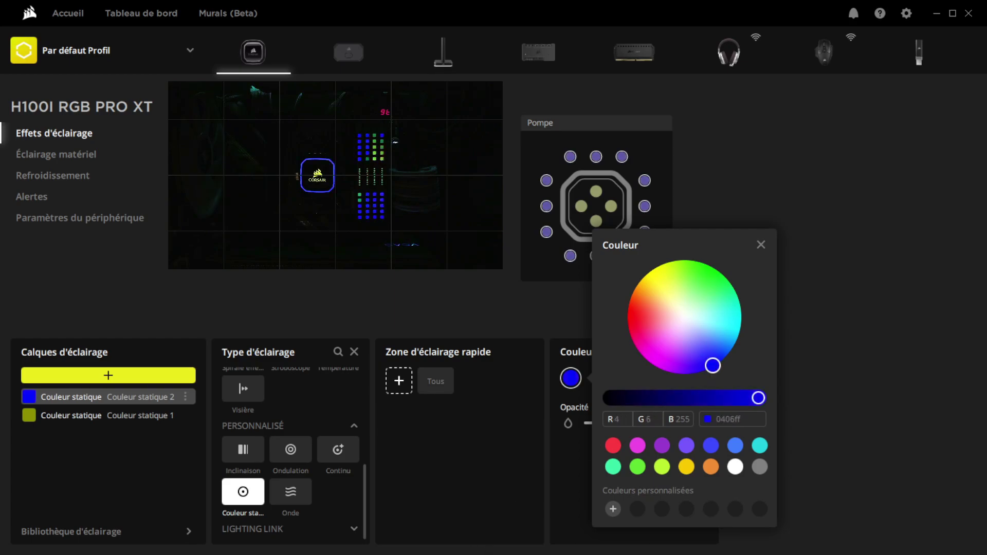
pyautogui.click(468, 528)
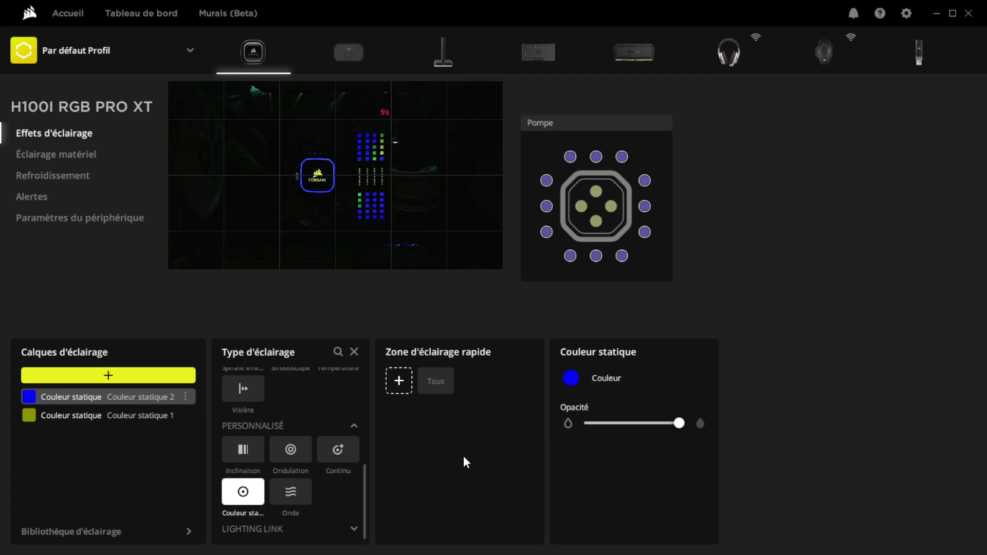
# Step: Add an Inclinaison layer above the static ones and exclude the pump's four centre LEDs from it
pyautogui.click(108, 376)
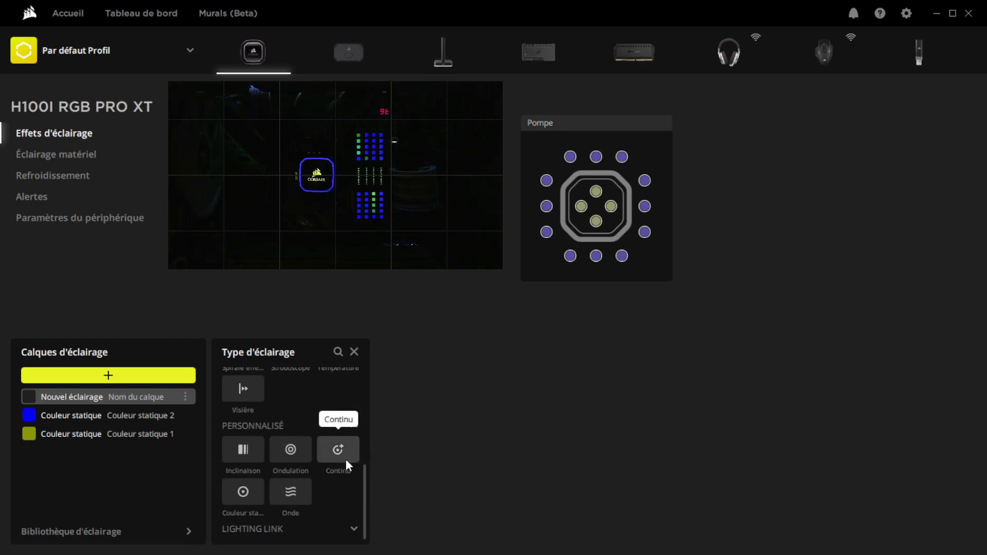
pyautogui.click(251, 451)
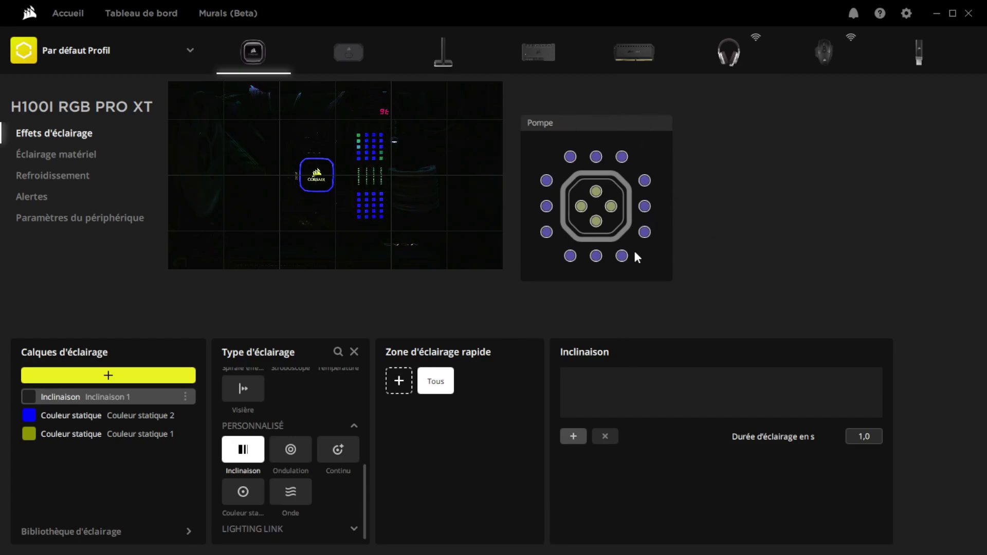
pyautogui.moveTo(570, 180); pyautogui.dragTo(625, 235)
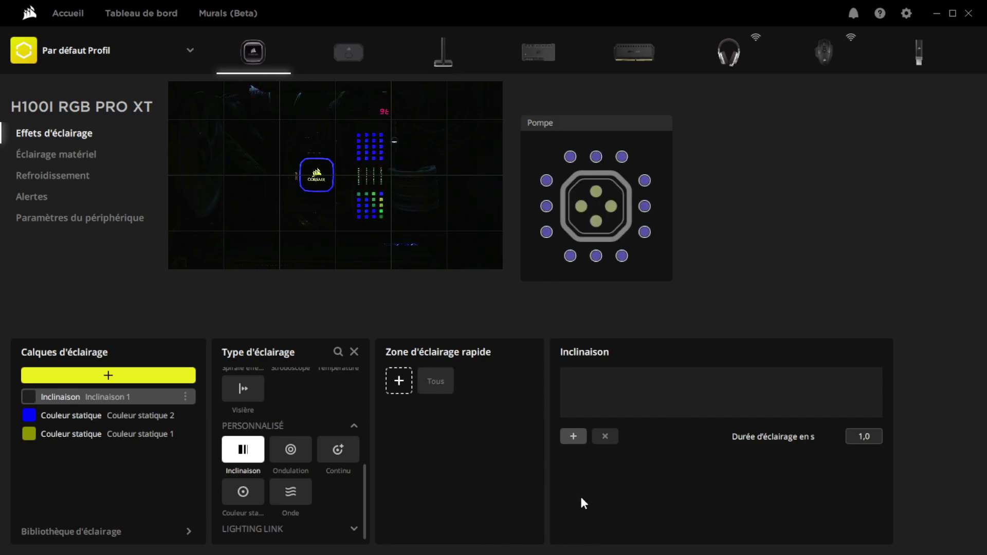
# Step: Create the Inclinaison gradient, add two intermediate colour stops, and move the stops into the second half of the timeline
pyautogui.click(572, 437)
pyautogui.moveTo(562, 369); pyautogui.dragTo(613, 368)
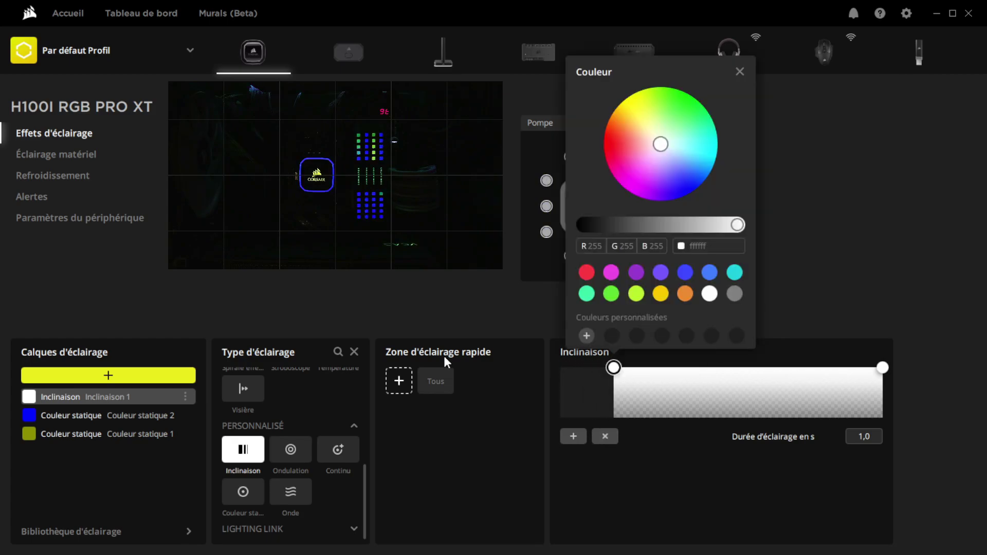
pyautogui.click(573, 436)
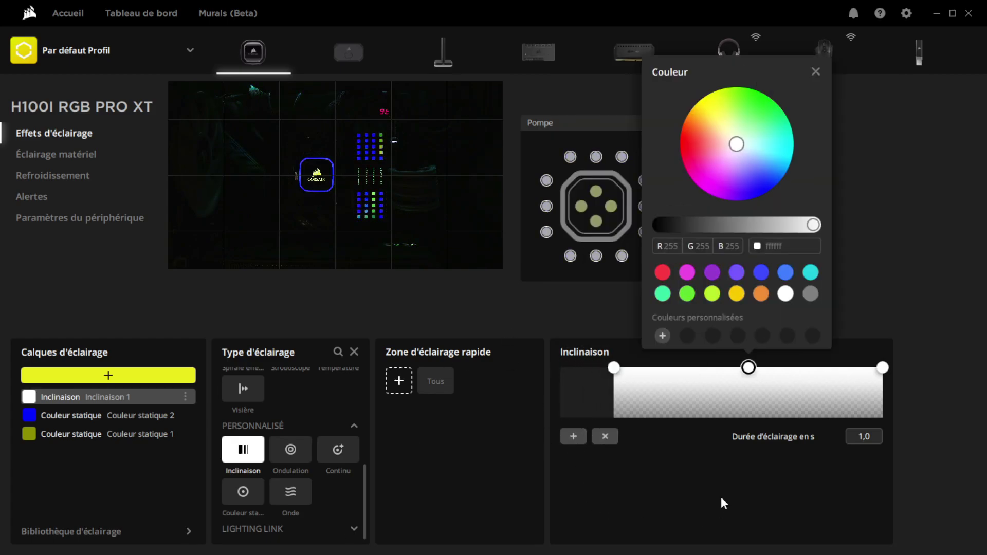
pyautogui.click(573, 436)
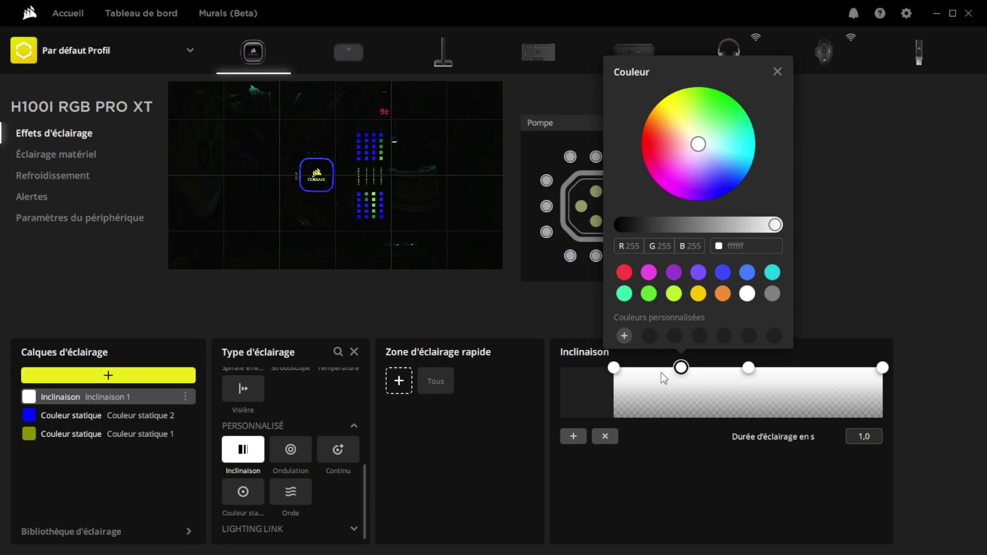
pyautogui.moveTo(750, 370); pyautogui.dragTo(825, 365)
pyautogui.moveTo(683, 369); pyautogui.dragTo(781, 366)
pyautogui.moveTo(615, 369); pyautogui.dragTo(722, 368)
pyautogui.click(732, 368)
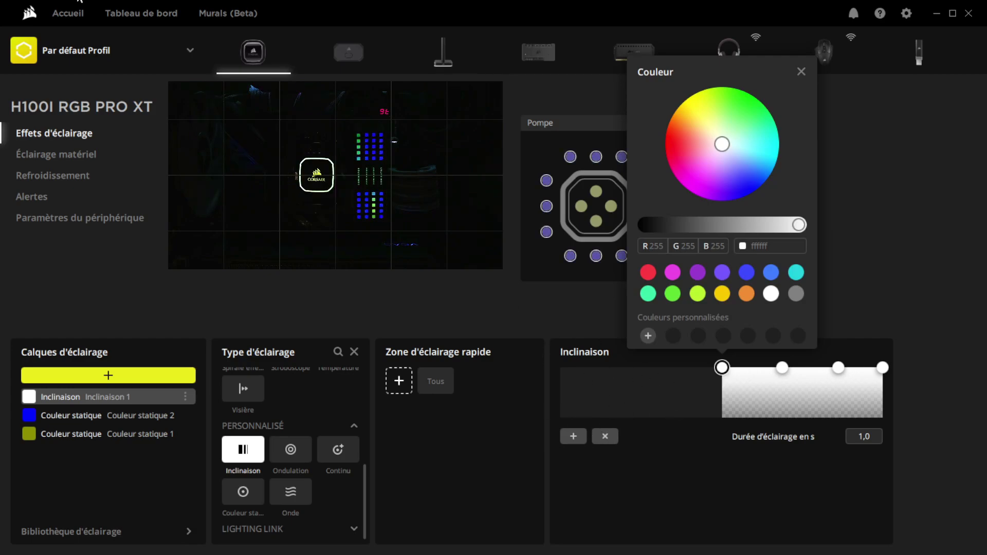
# Step: Set the Inclinaison layer's lighting duration to 15 seconds
pyautogui.click(874, 438)
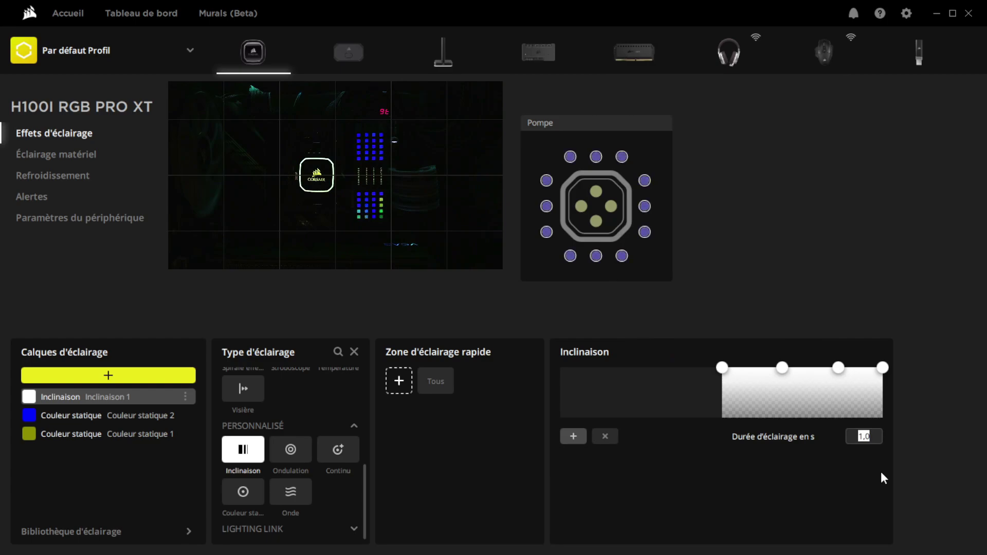
pyautogui.write('15')
pyautogui.press('Return')
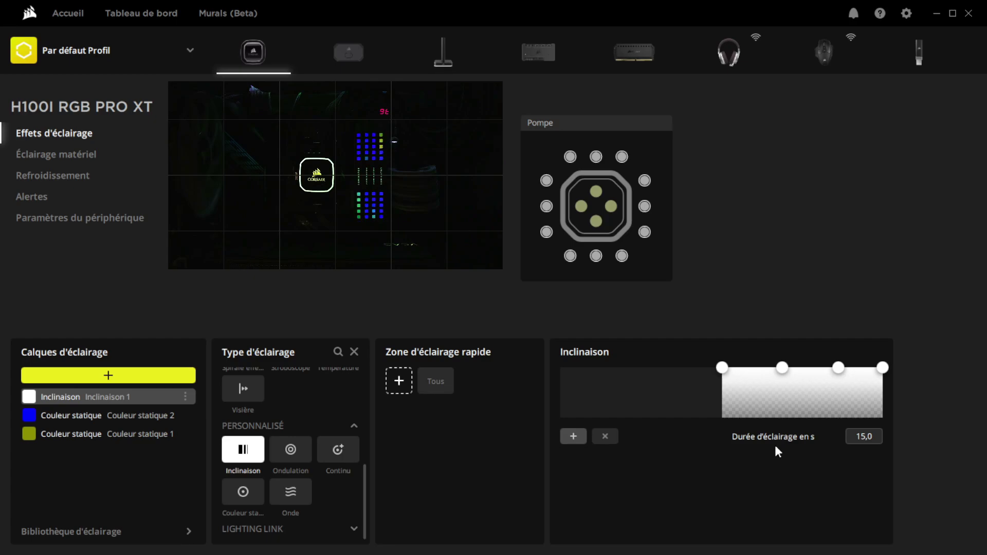
# Step: Add three more gradient stops and arrange the first three as a fade-in, fade-out peak at the timeline's start
pyautogui.click(573, 437)
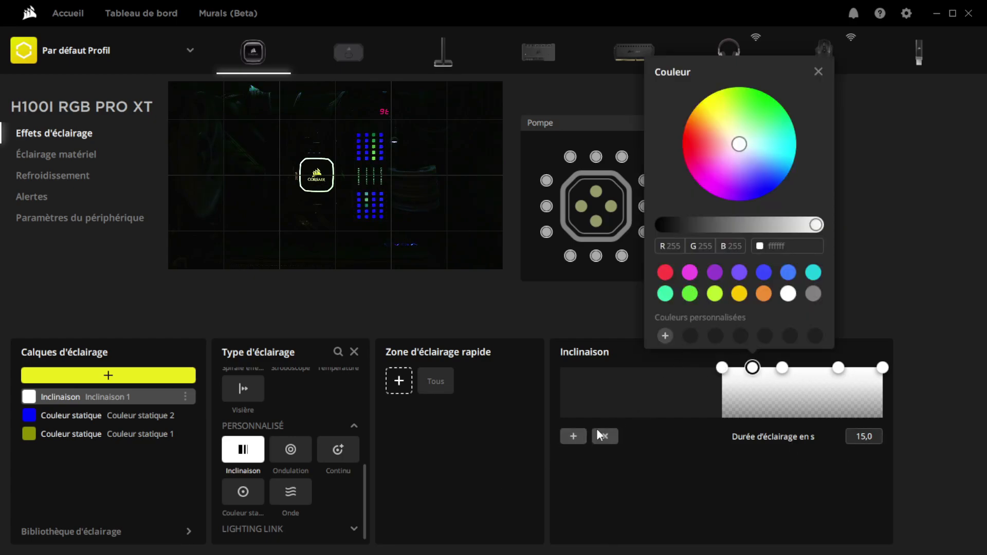
pyautogui.click(573, 437)
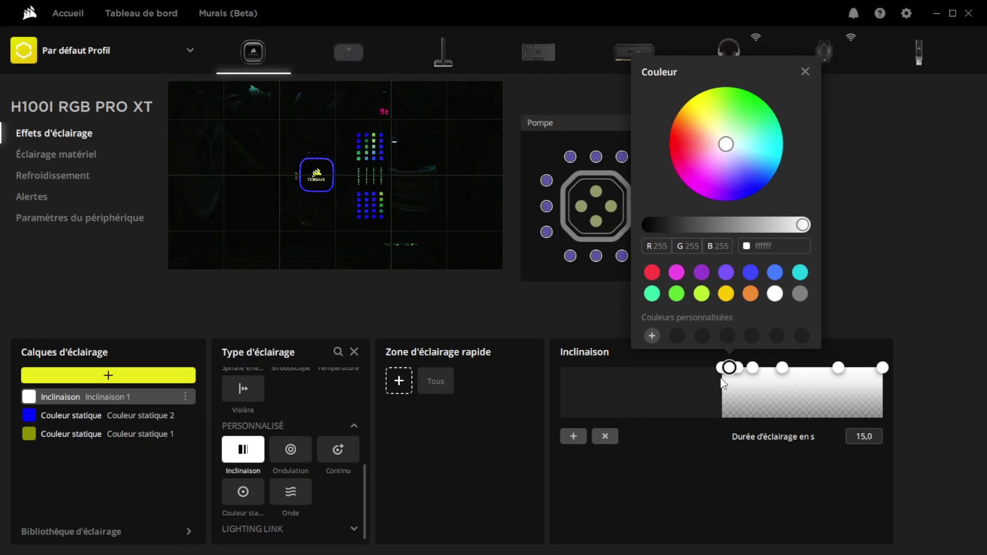
pyautogui.moveTo(722, 368); pyautogui.dragTo(566, 419)
pyautogui.moveTo(730, 368); pyautogui.dragTo(607, 362)
pyautogui.moveTo(736, 367); pyautogui.dragTo(639, 417)
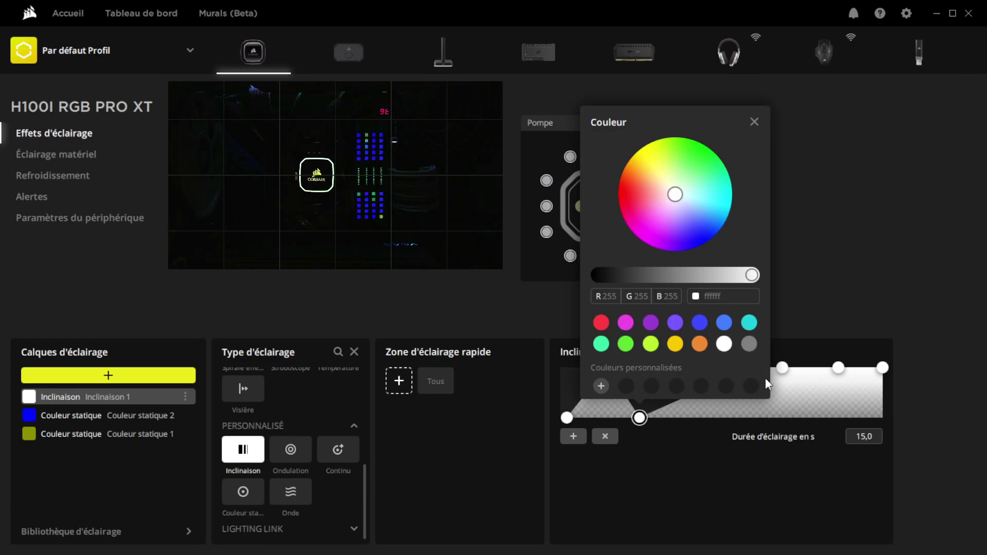
# Step: Arrange the remaining gradient stops into a second and third peak, with fully transparent stops between them and at the end
pyautogui.click(782, 342)
pyautogui.moveTo(745, 369); pyautogui.dragTo(685, 365)
pyautogui.click(760, 372)
pyautogui.moveTo(779, 371); pyautogui.dragTo(729, 433)
pyautogui.moveTo(838, 367); pyautogui.dragTo(782, 368)
pyautogui.moveTo(879, 369); pyautogui.dragTo(882, 418)
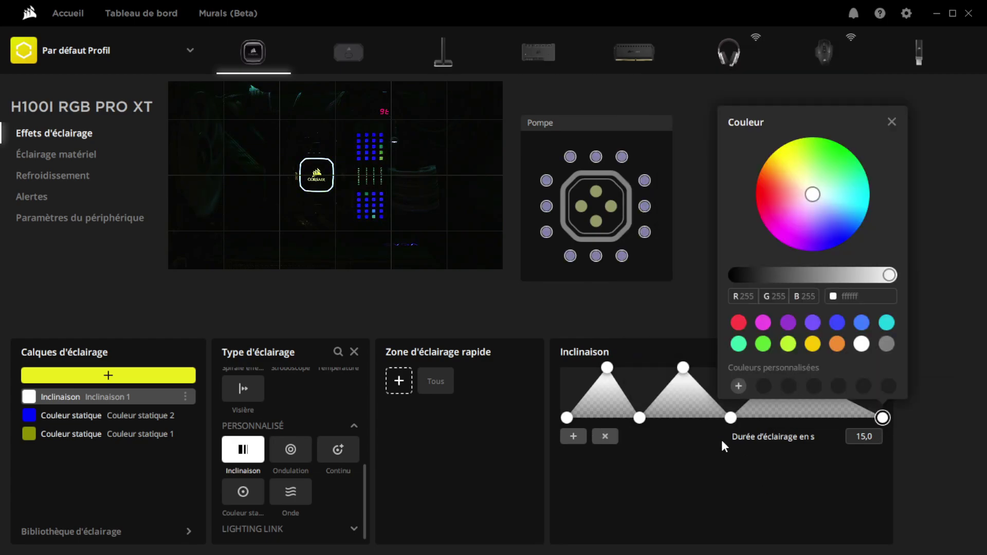
pyautogui.click(701, 503)
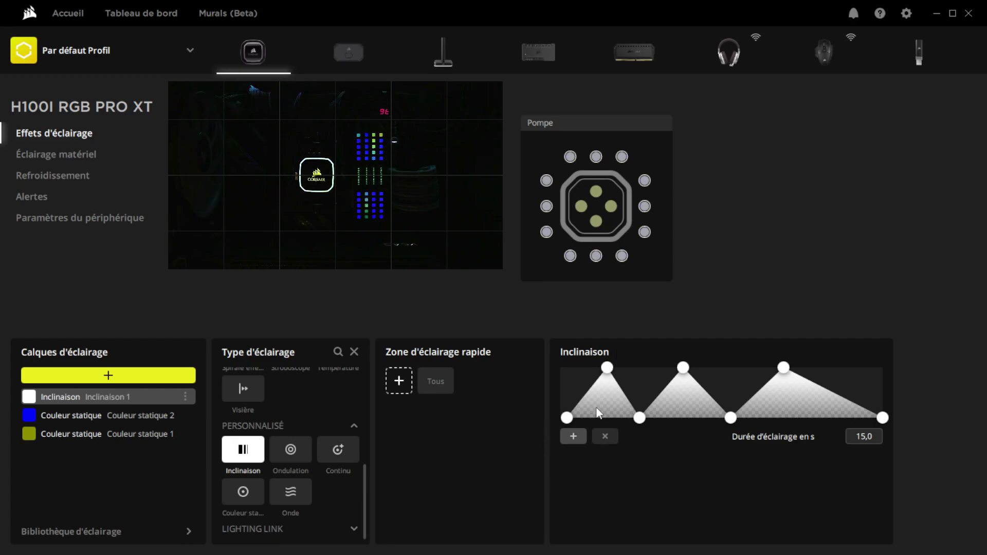
# Step: Colour the three opaque peak stops of the Inclinaison gradient bright yellow, about fff402, fbff00 and f8ff00
pyautogui.click(607, 369)
pyautogui.moveTo(653, 147); pyautogui.dragTo(625, 96)
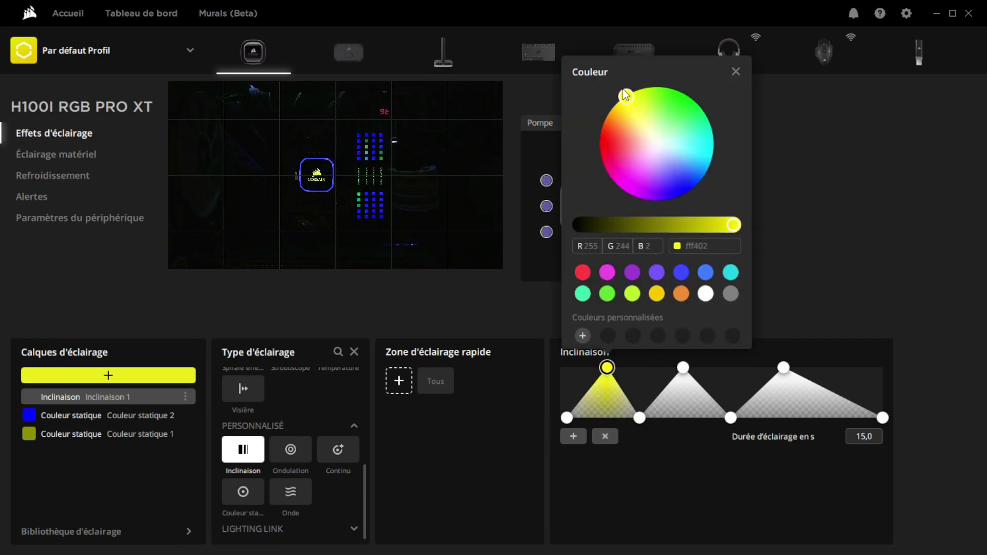
pyautogui.click(683, 369)
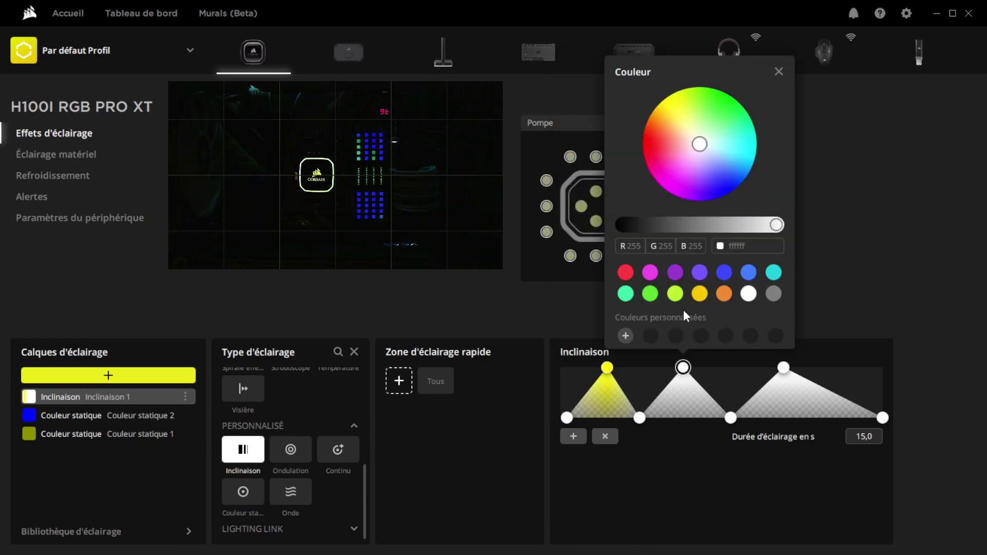
pyautogui.moveTo(694, 144); pyautogui.dragTo(670, 92)
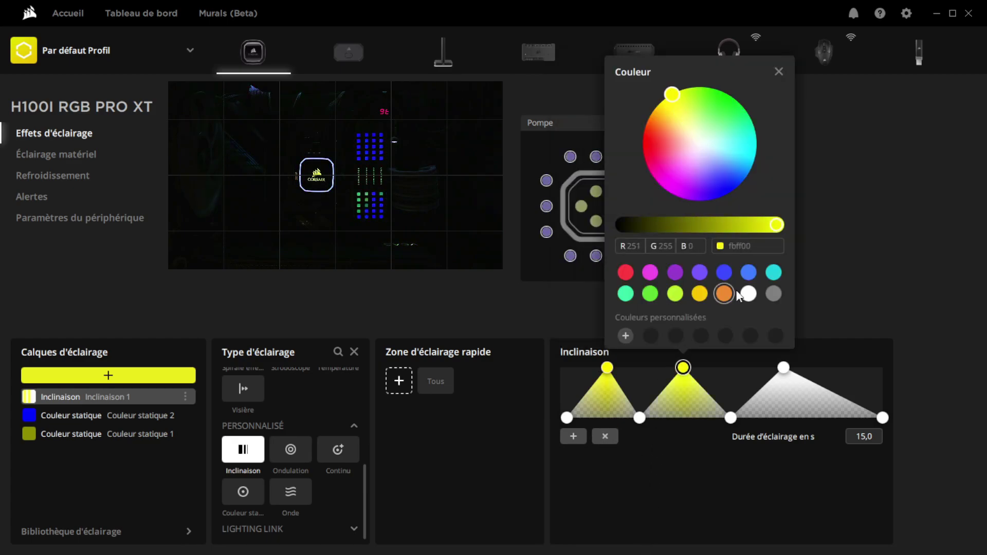
pyautogui.click(784, 368)
pyautogui.moveTo(756, 144); pyautogui.dragTo(729, 95)
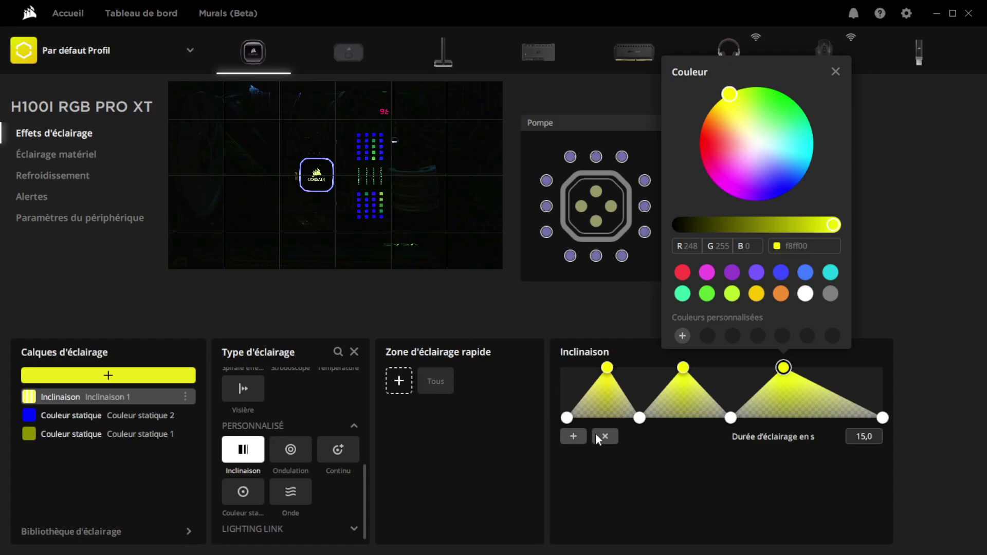
# Step: Colour the four transparent base stops of the Inclinaison gradient cyan, with 00efff for the last one
pyautogui.click(566, 417)
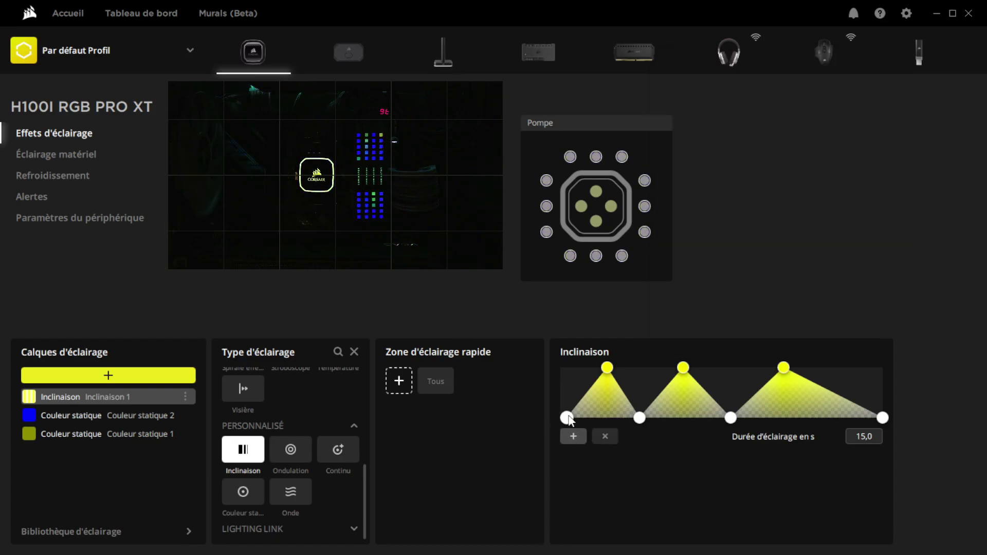
pyautogui.moveTo(662, 203); pyautogui.dragTo(782, 200)
pyautogui.click(638, 418)
pyautogui.click(730, 418)
pyautogui.click(879, 418)
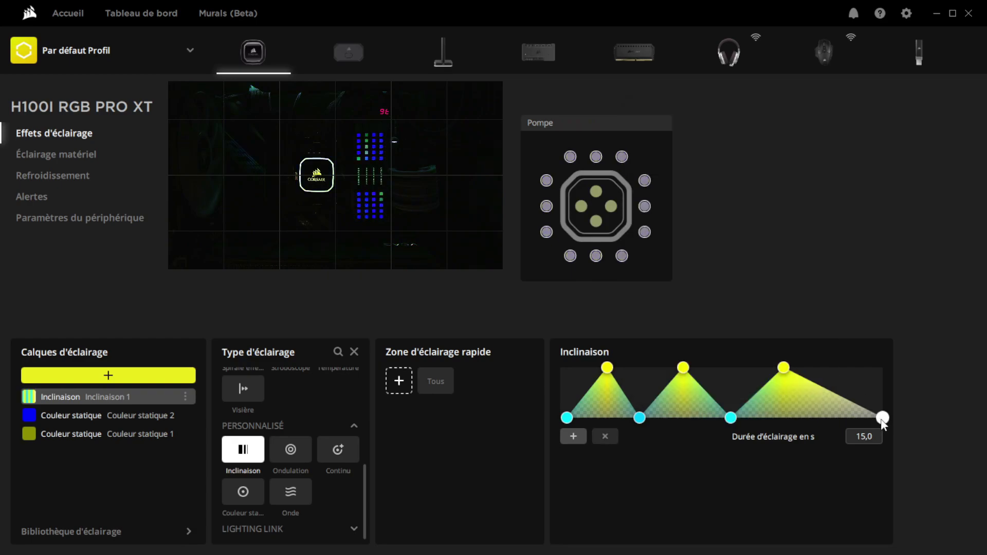
pyautogui.moveTo(816, 194); pyautogui.dragTo(877, 203)
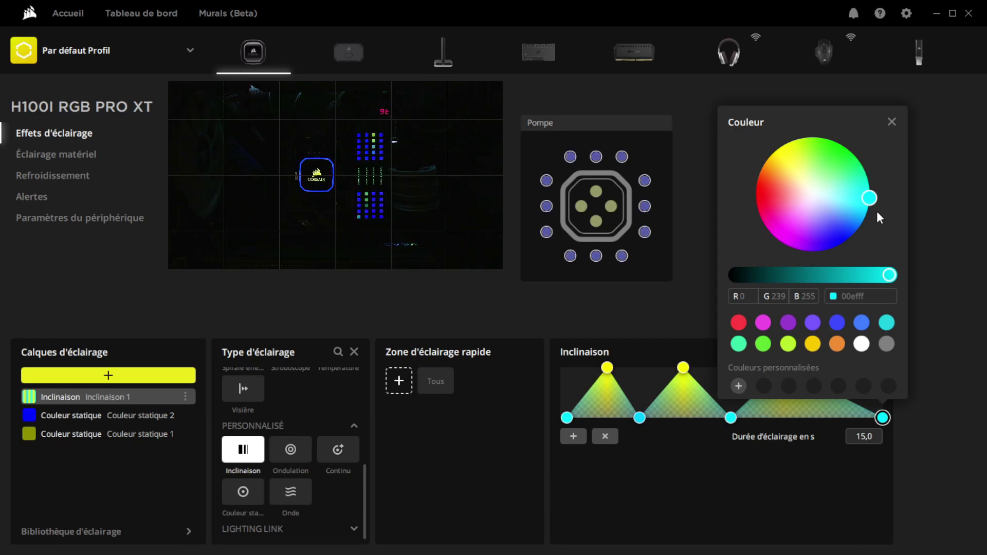
pyautogui.click(725, 486)
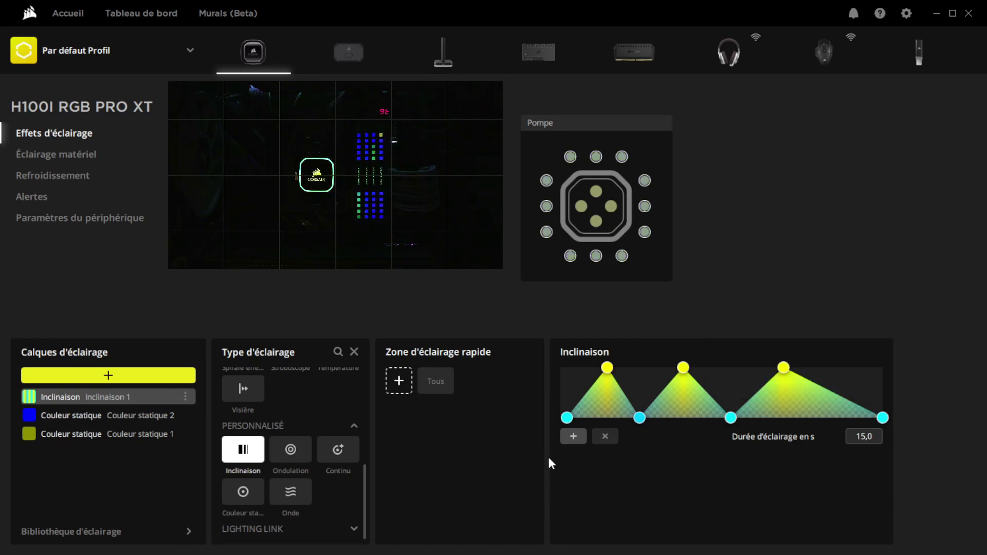
# Step: Rework the gradient into a single yellow peak between two transparent blue stops, and set the lighting duration to 6 seconds
pyautogui.moveTo(735, 421); pyautogui.dragTo(602, 423)
pyautogui.moveTo(883, 418); pyautogui.dragTo(784, 423)
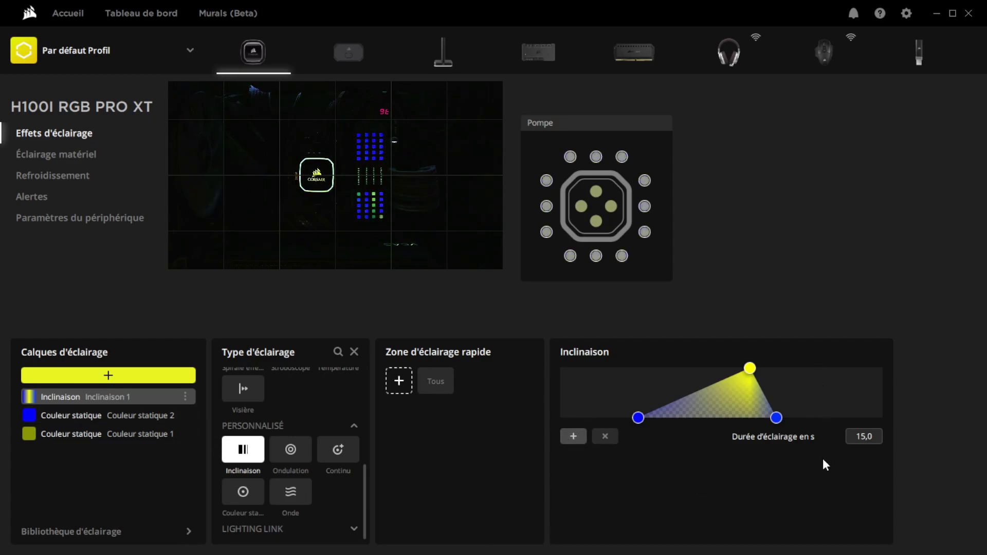
pyautogui.doubleClick(861, 436)
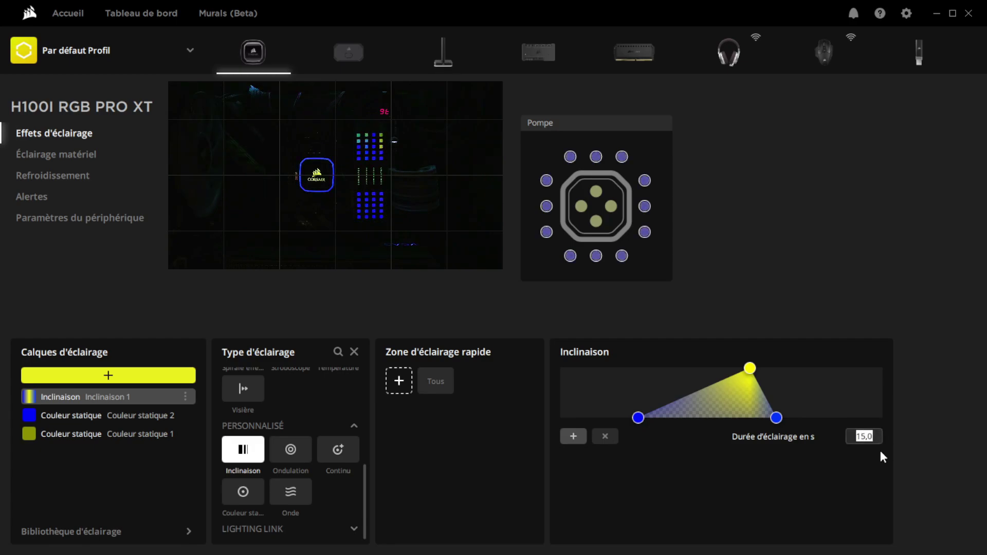
pyautogui.press('Return')
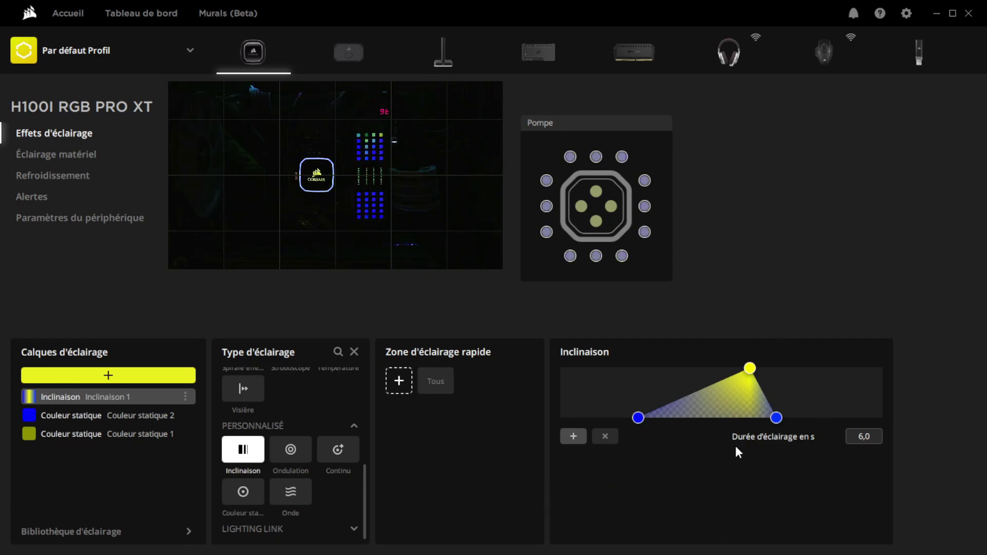
pyautogui.scroll(5, 294, 477)
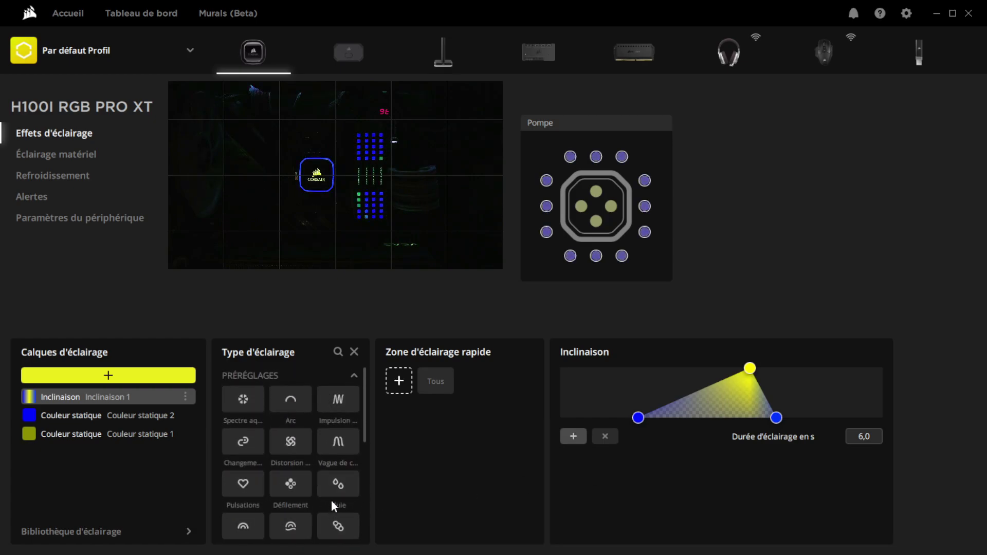
pyautogui.scroll(-2, 291, 478)
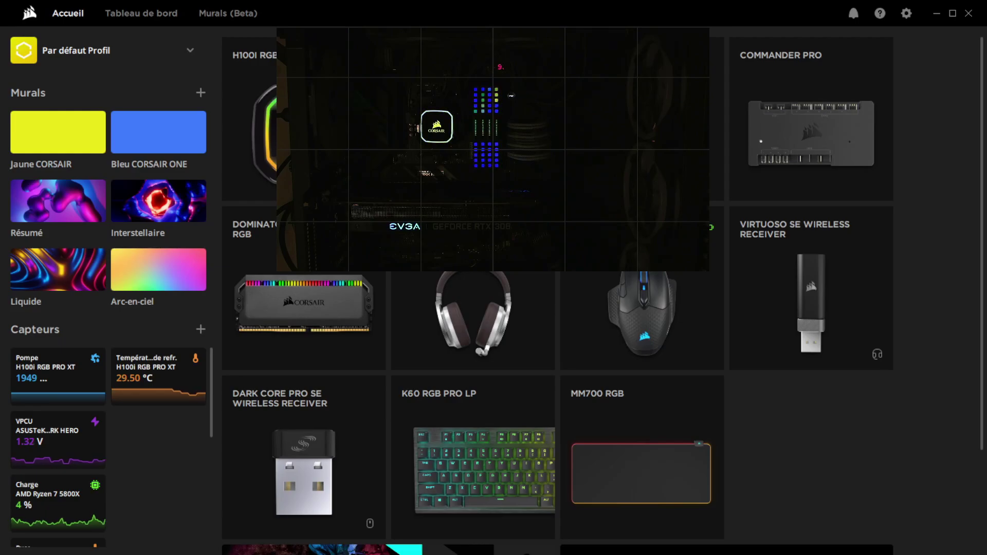
# Step: Set the Commander Pro's lighting channel 1 to Ventilateurs QL RGB Series, and open the lighting layers of Canal d'éclairage 1
pyautogui.moveTo(779, 132)
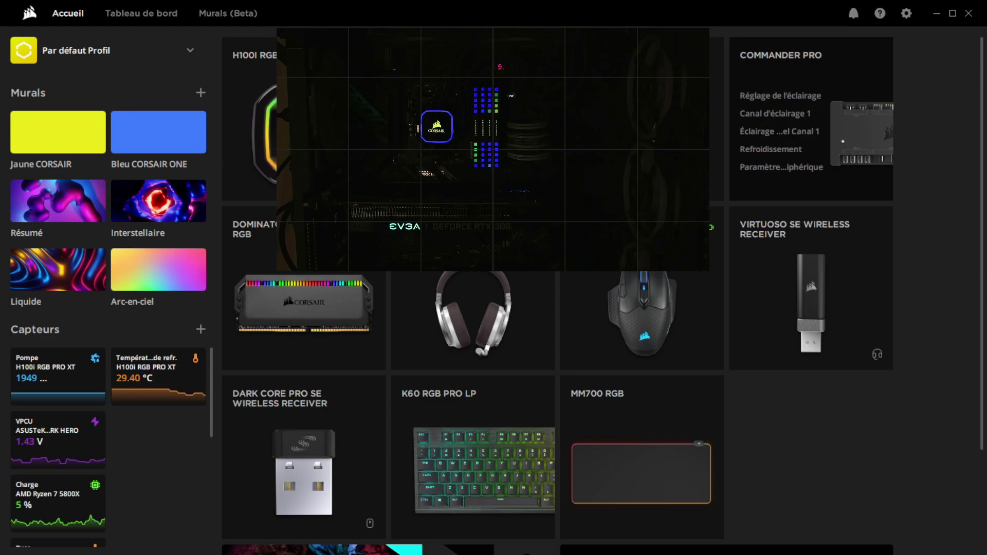
pyautogui.click(813, 154)
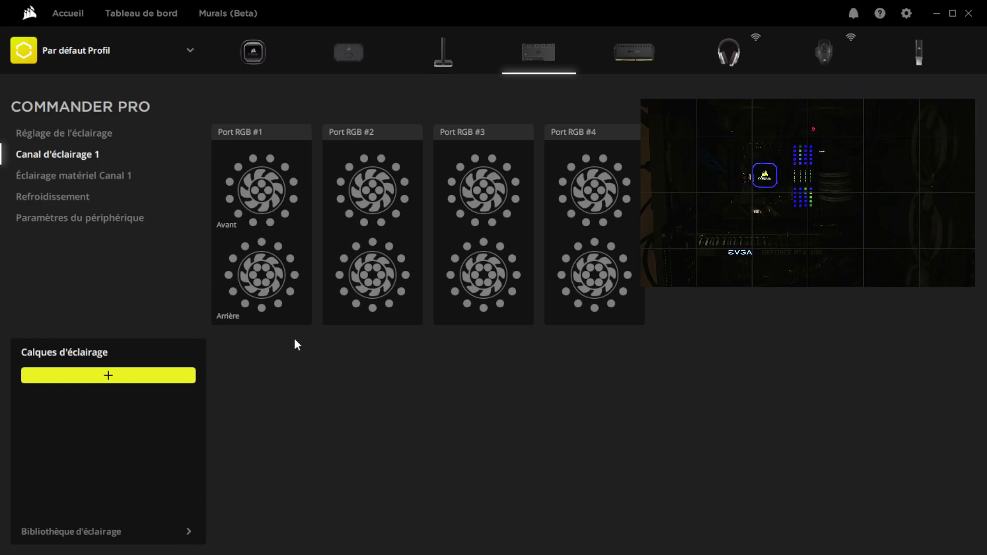
pyautogui.click(89, 135)
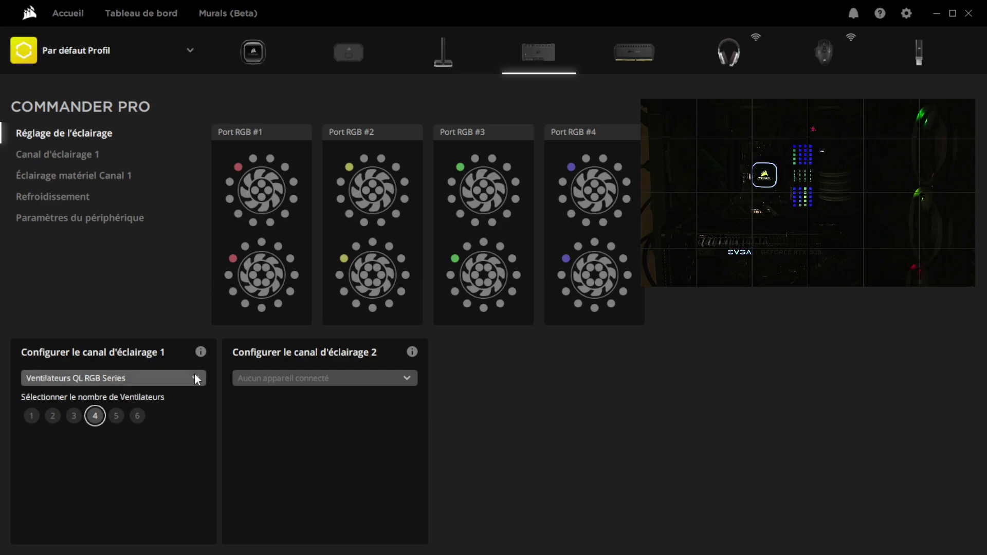
pyautogui.click(97, 379)
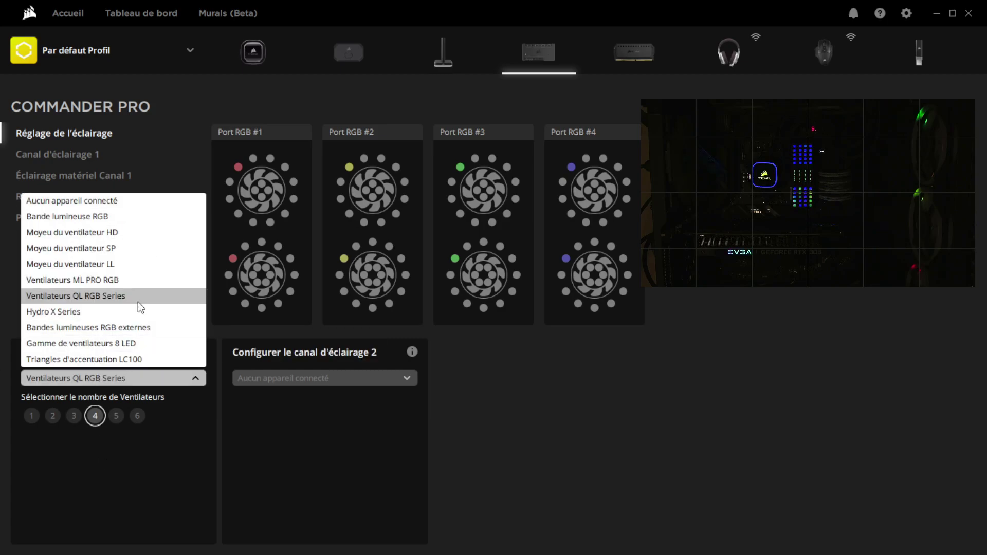
pyautogui.click(110, 296)
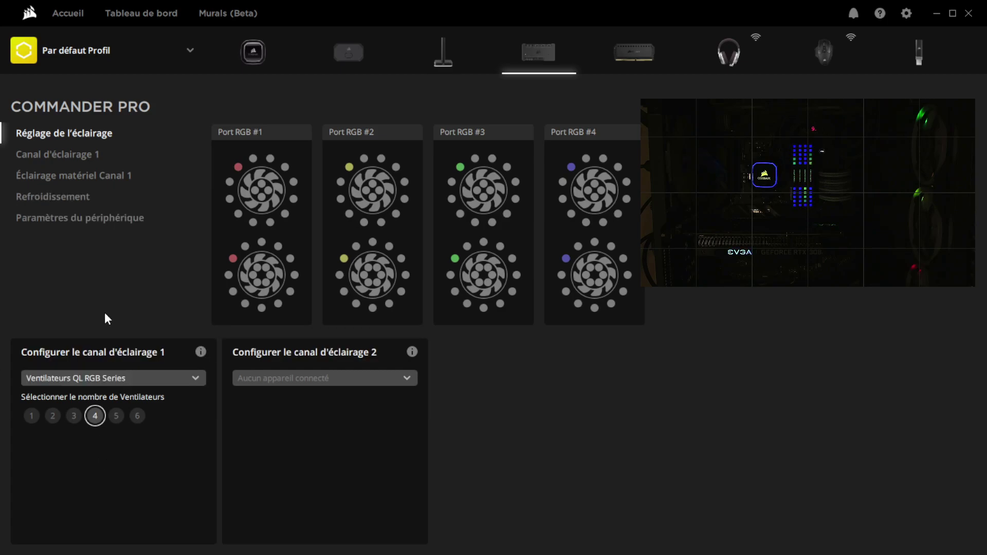
pyautogui.click(77, 157)
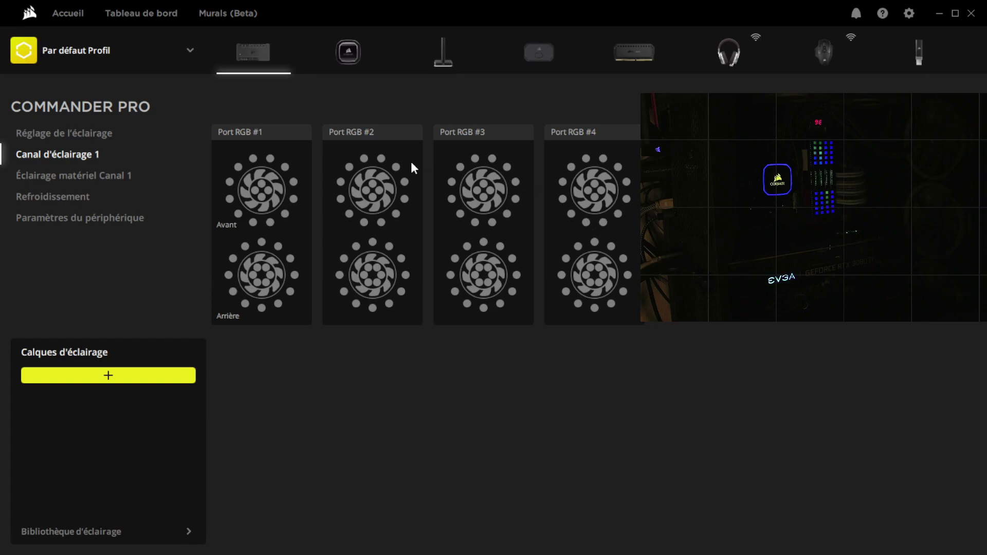
# Step: Add a Couleur statique lighting layer to the fans on Canal d'éclairage 1
pyautogui.click(108, 375)
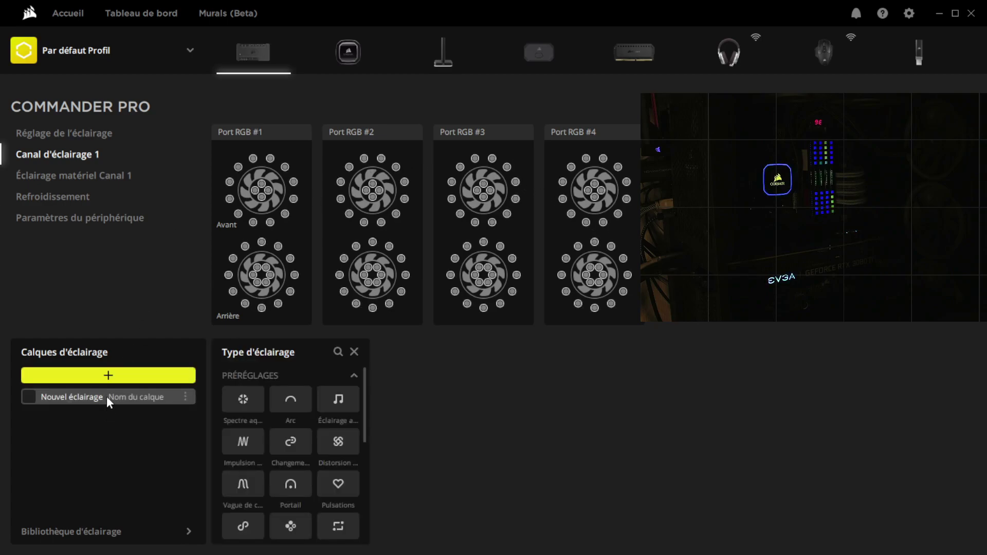
pyautogui.scroll(-5, 301, 416)
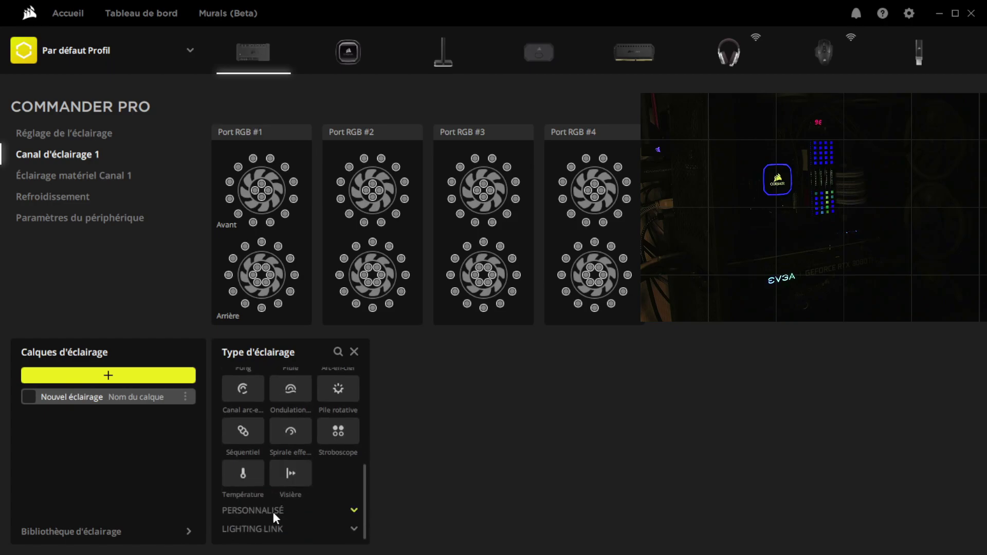
pyautogui.click(270, 508)
pyautogui.scroll(-2, 273, 491)
pyautogui.click(261, 491)
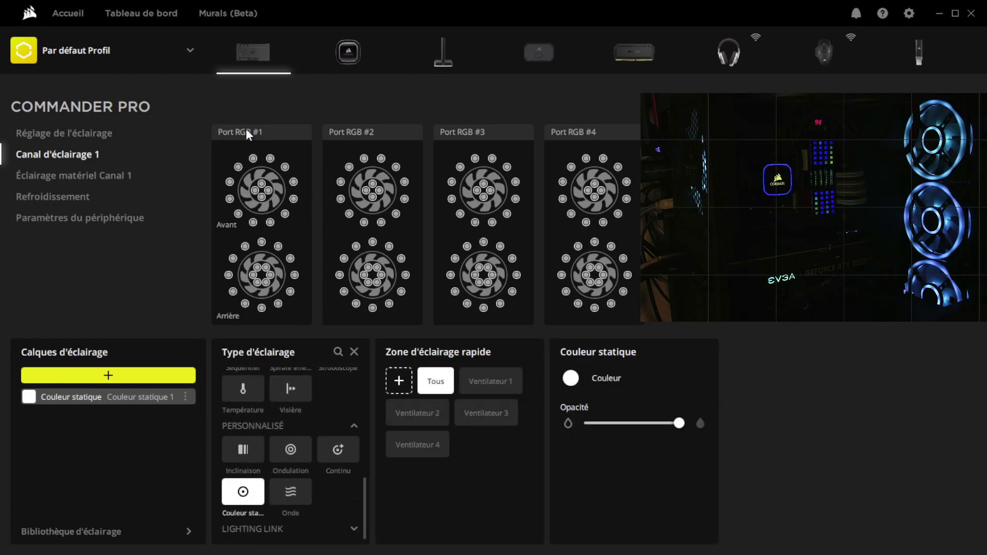
# Step: Limit the static colour layer to the front LEDs of all four fans and colour it yellow, fff800
pyautogui.moveTo(214, 154); pyautogui.dragTo(634, 236)
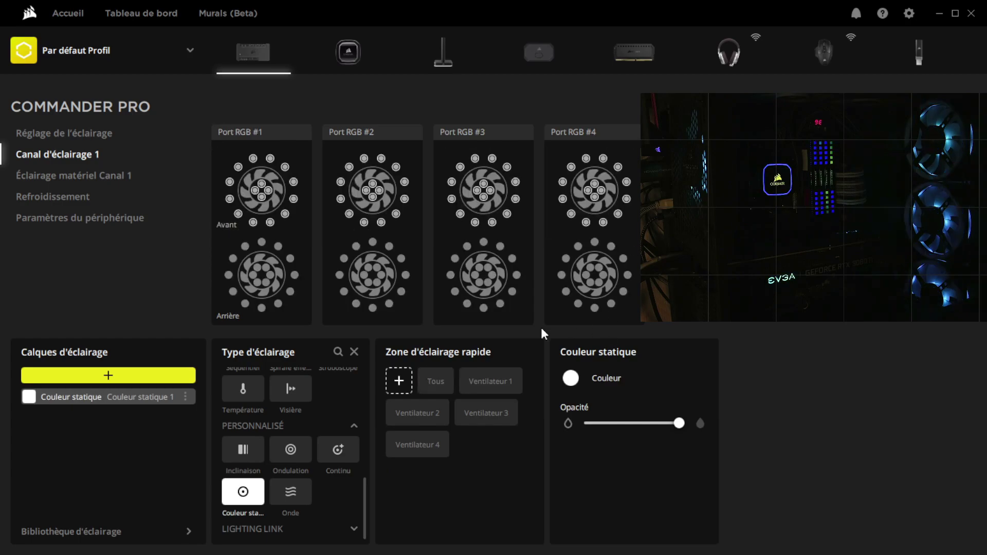
pyautogui.click(569, 378)
pyautogui.click(655, 270)
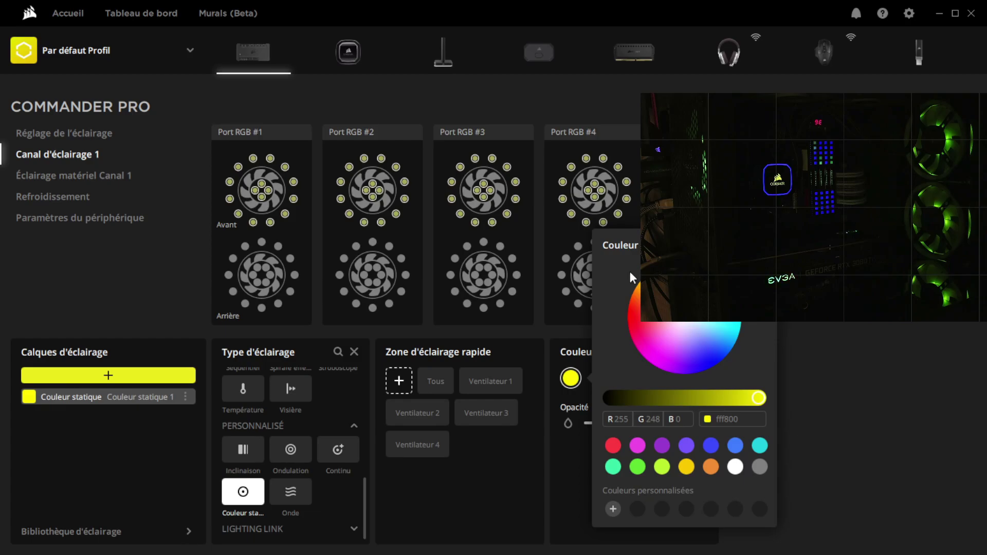
# Step: Add a second Couleur statique layer for the fans and set its colour to blue, 1900ff
pyautogui.click(106, 377)
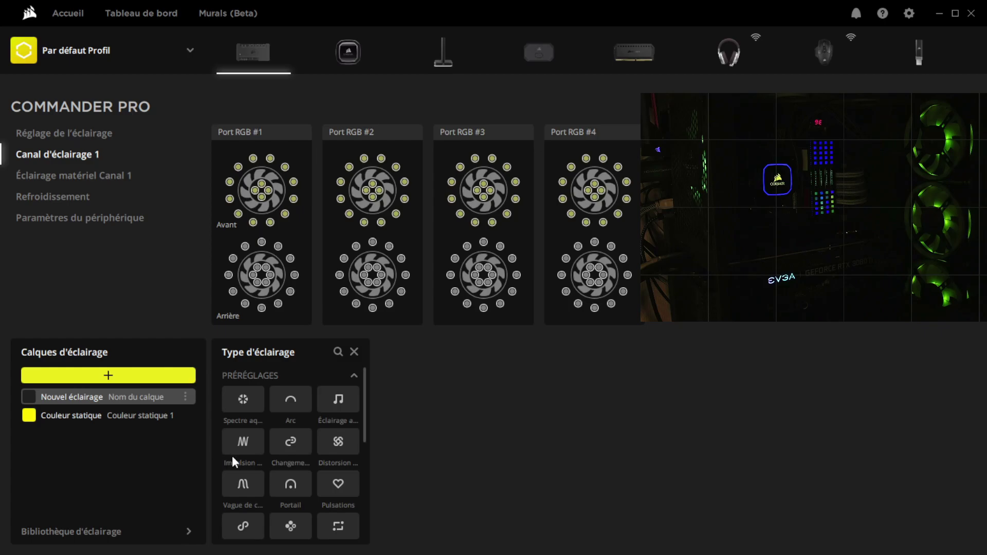
pyautogui.scroll(-5, 292, 442)
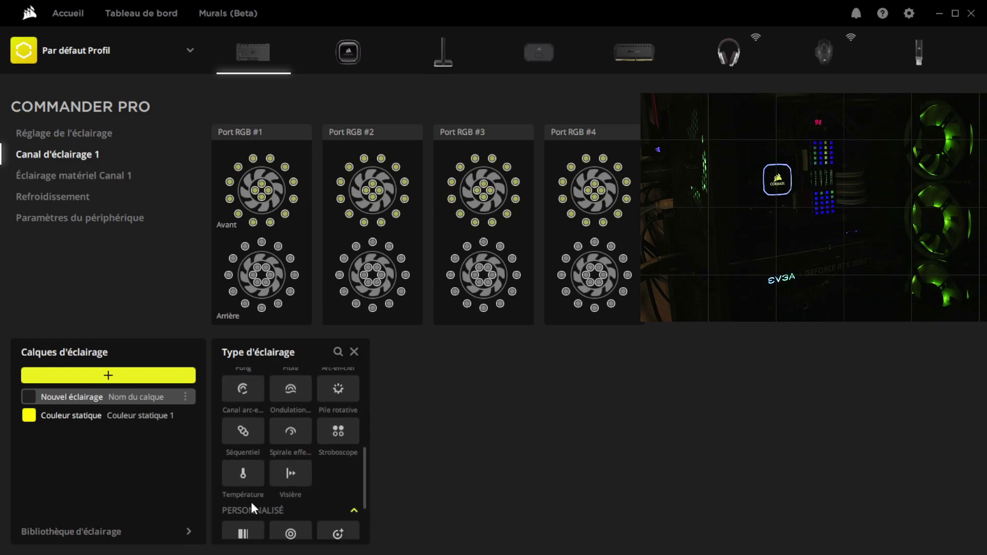
pyautogui.scroll(-2, 251, 507)
pyautogui.click(240, 494)
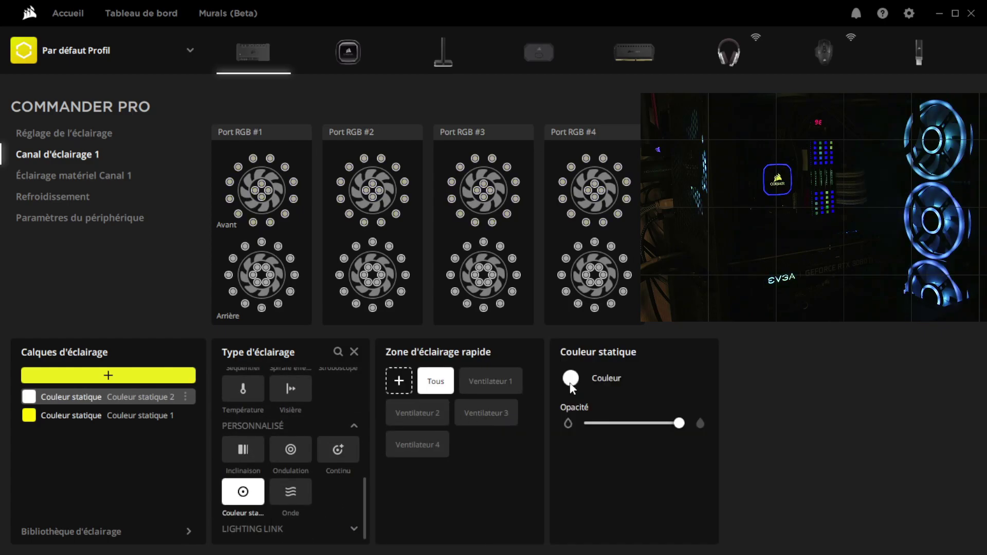
pyautogui.click(570, 379)
pyautogui.click(707, 369)
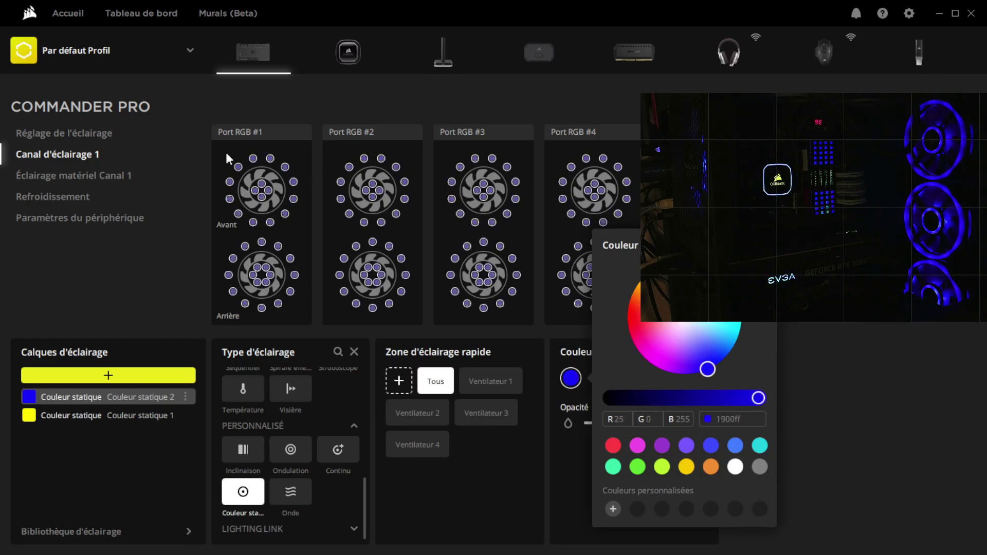
# Step: Limit the blue static colour layer to the rear LEDs of all four fans
pyautogui.click(211, 159)
pyautogui.moveTo(215, 176); pyautogui.dragTo(216, 179)
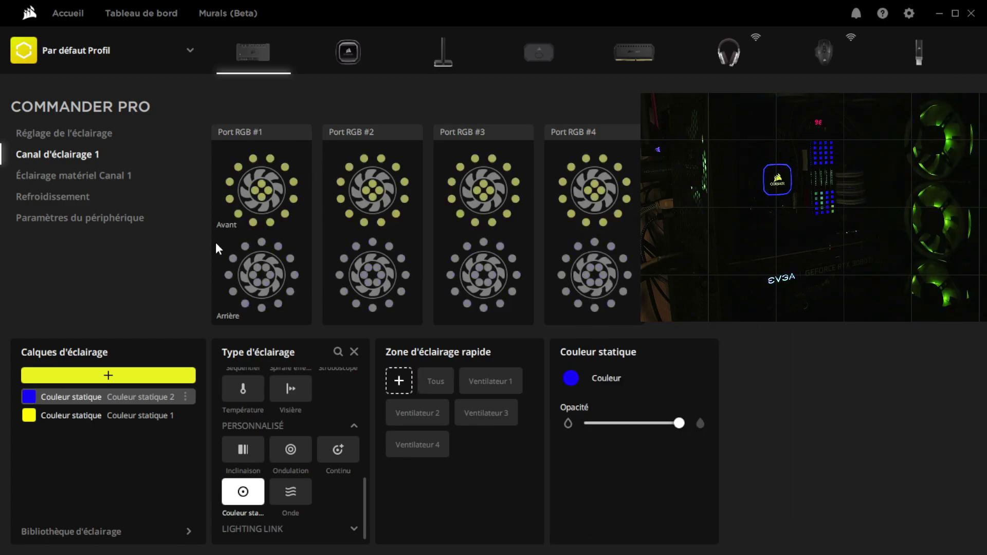
pyautogui.moveTo(217, 245); pyautogui.dragTo(642, 328)
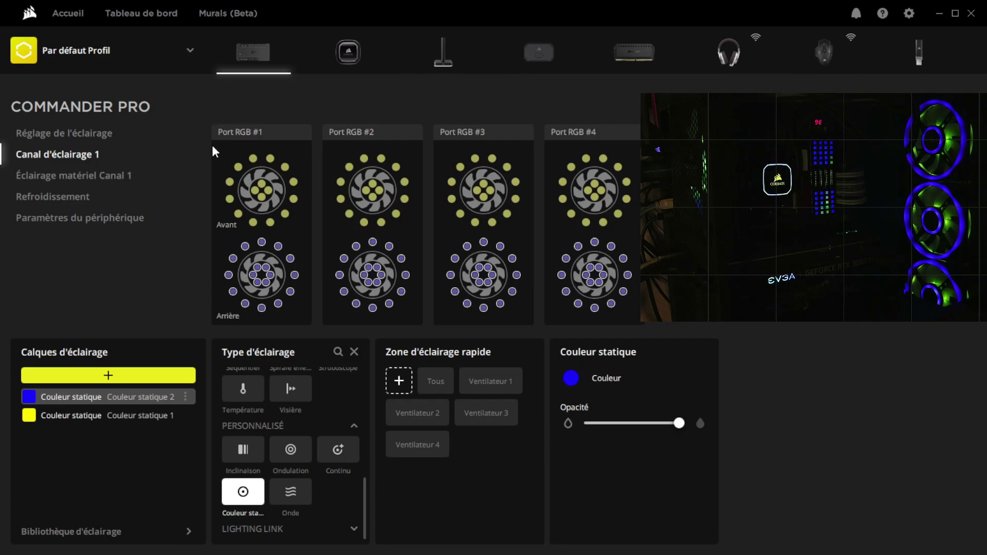
# Step: Apply the blue layer to the front and rear LEDs of all four fans, and delete the yellow Couleur statique 1 layer
pyautogui.moveTo(213, 145); pyautogui.dragTo(652, 346)
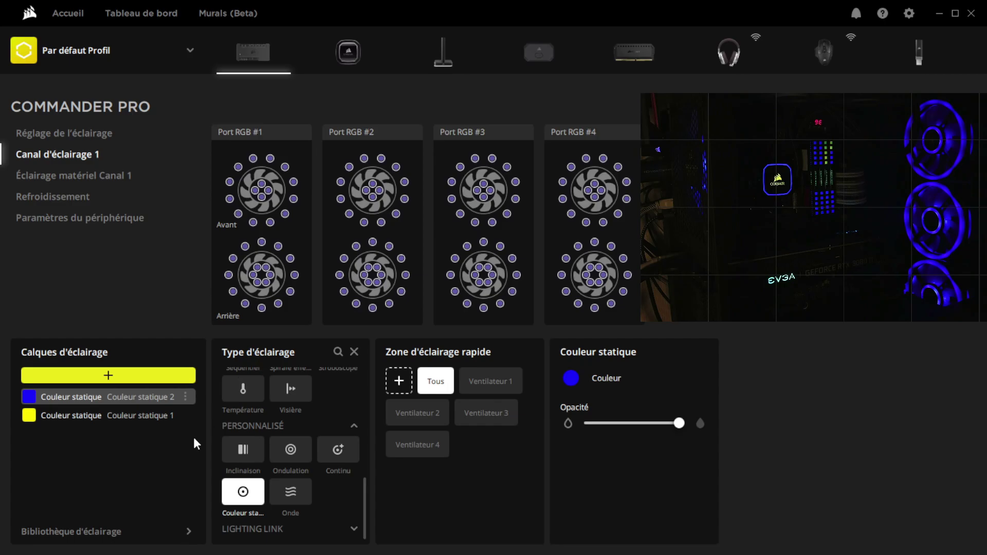
pyautogui.click(185, 414)
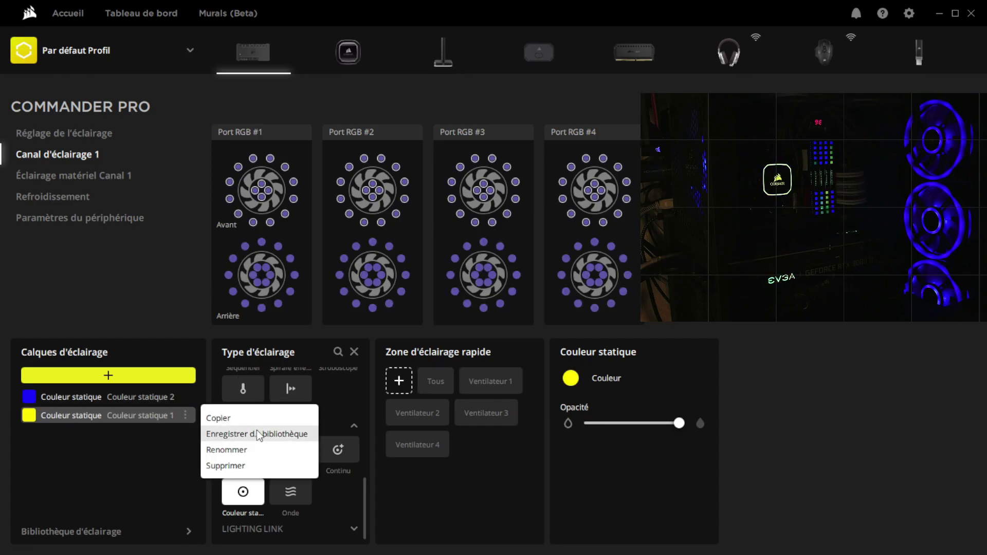
pyautogui.click(235, 467)
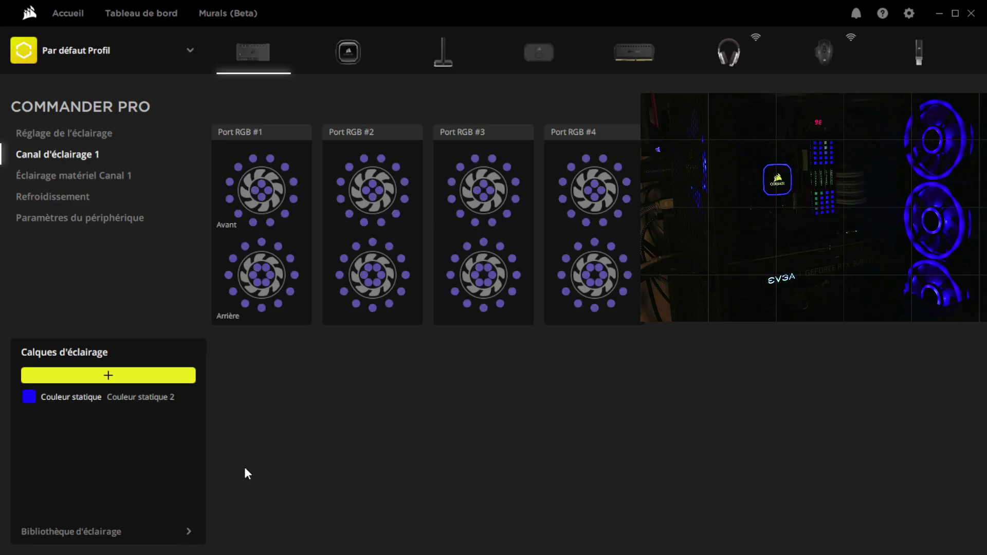
# Step: Add a custom Ondulation layer above the blue layer on the Commander Pro's fan channel and give it a colour gradient
pyautogui.click(109, 375)
pyautogui.scroll(-3, 309, 468)
pyautogui.scroll(-1, 304, 461)
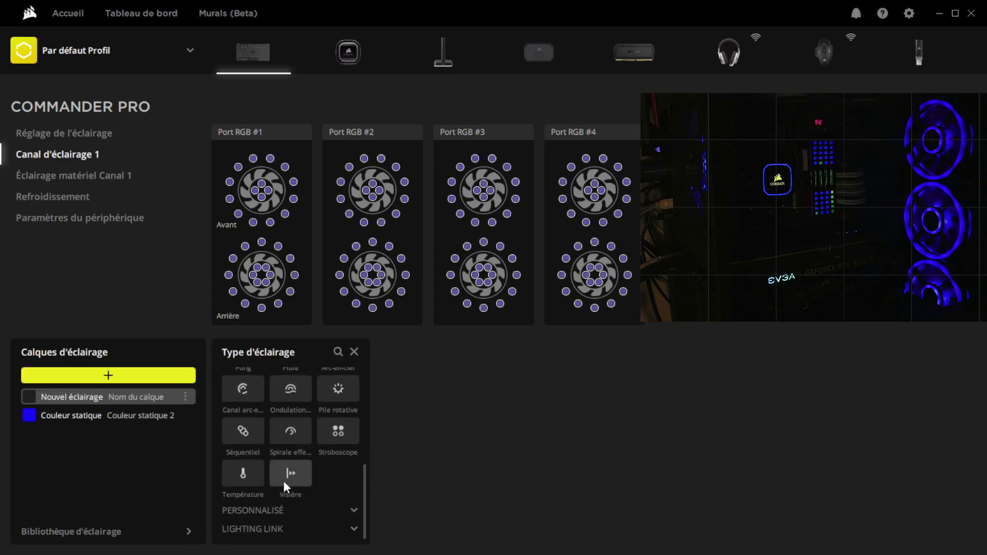
pyautogui.click(290, 507)
pyautogui.scroll(-2, 301, 479)
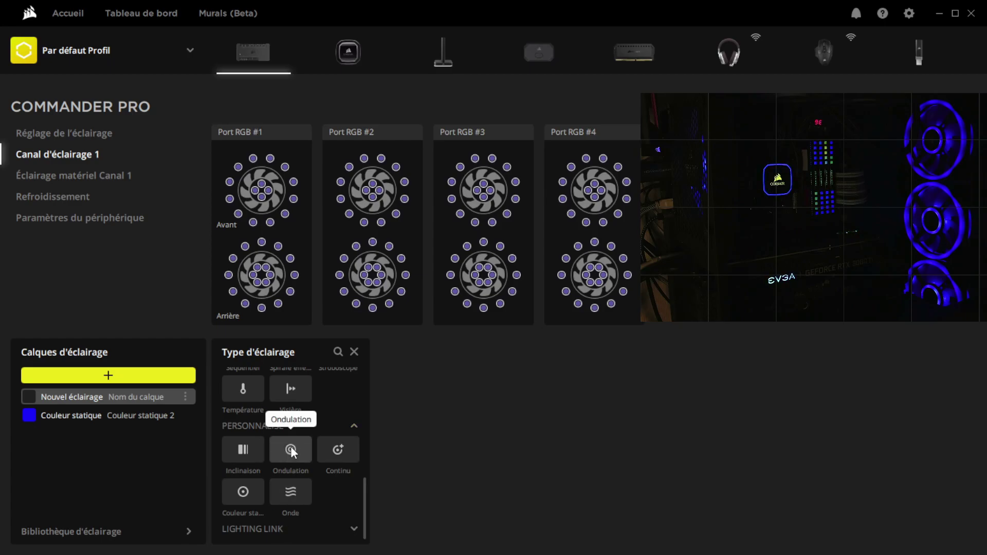
pyautogui.click(290, 448)
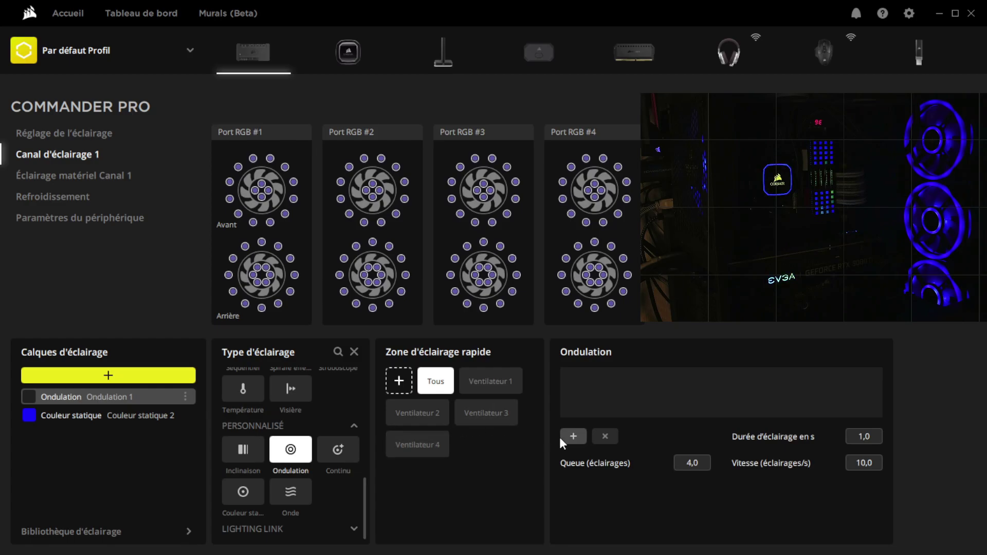
pyautogui.click(573, 435)
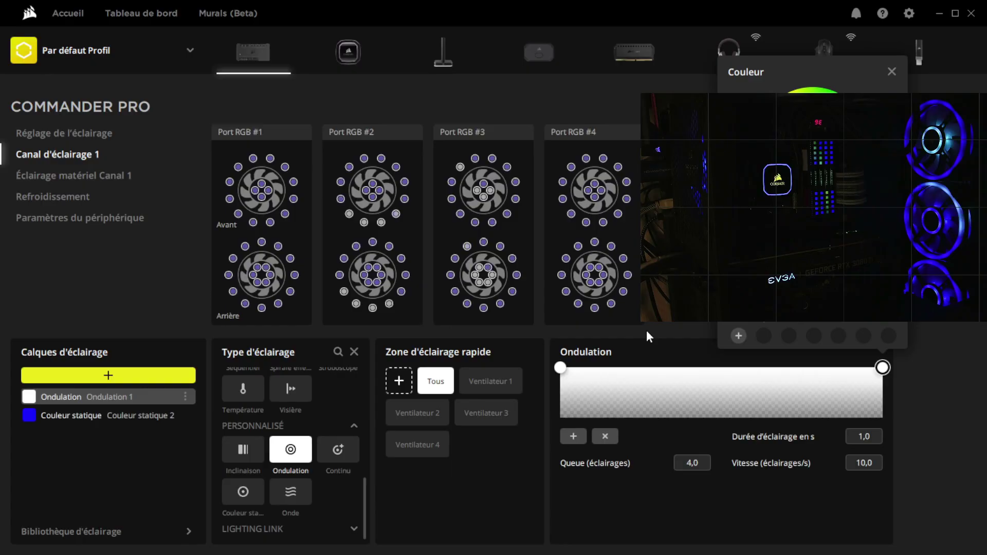
pyautogui.moveTo(810, 137); pyautogui.dragTo(786, 96)
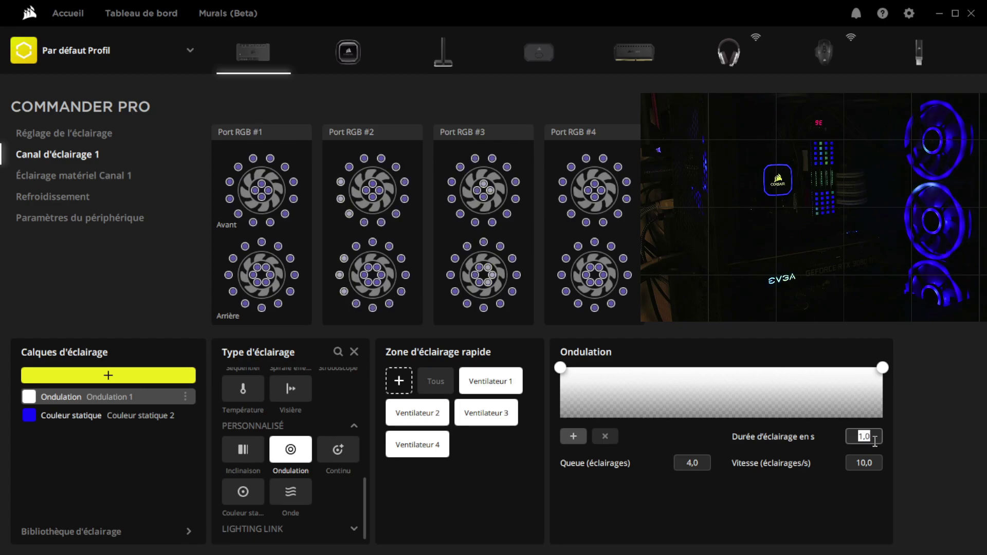
# Step: Set the Ondulation layer's lighting duration to 4 s, try a speed of 2 and settle on 8 lights per second
pyautogui.write('4')
pyautogui.press('Return')
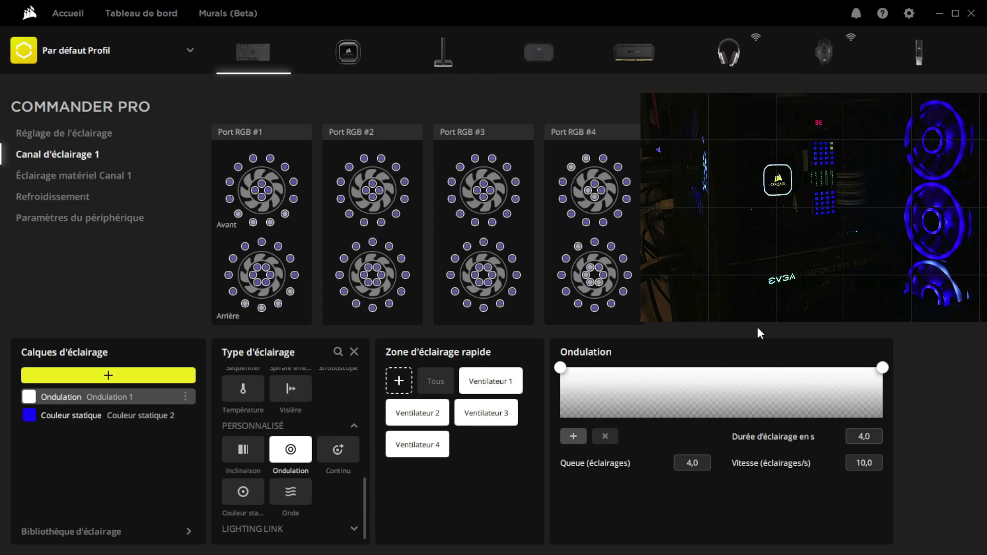
pyautogui.click(858, 463)
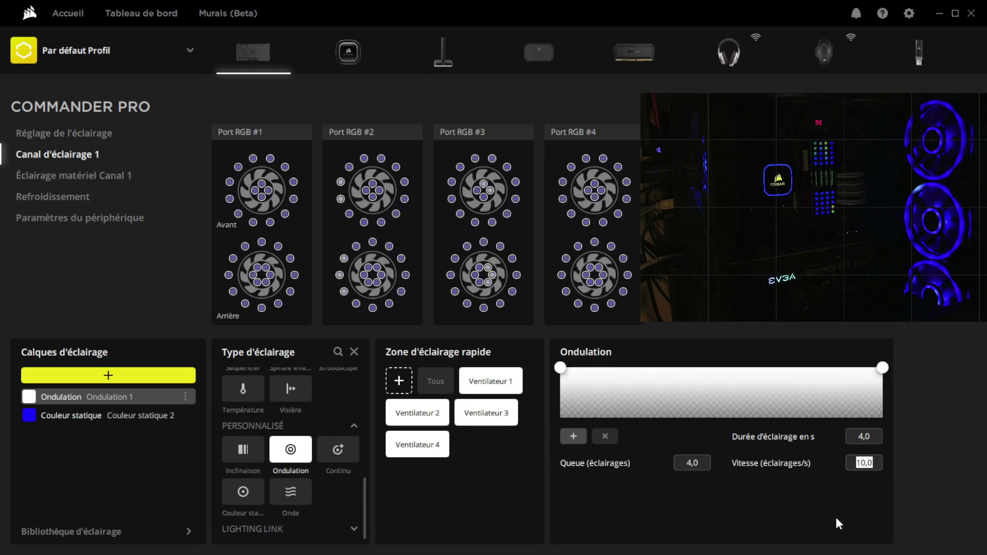
pyautogui.write('2')
pyautogui.press('Return')
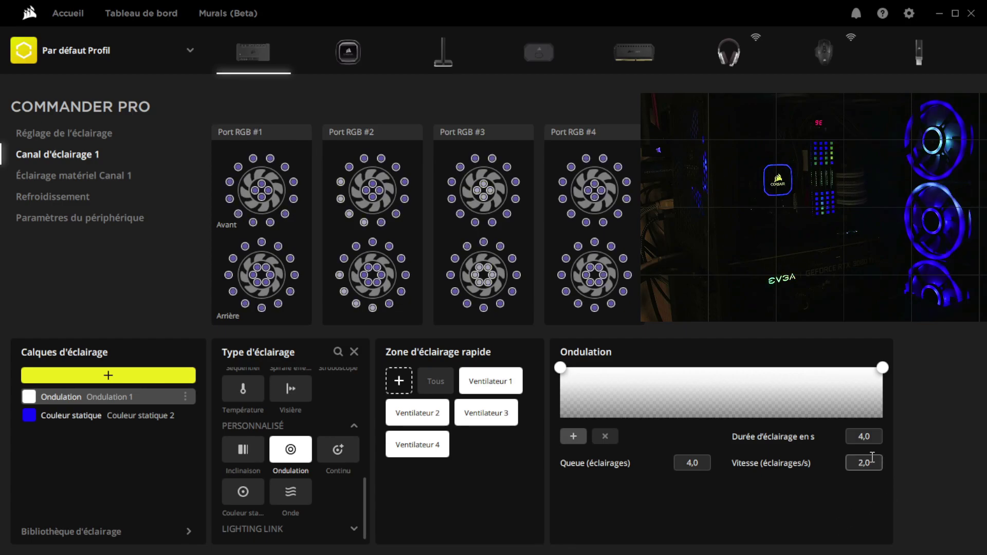
pyautogui.write('8')
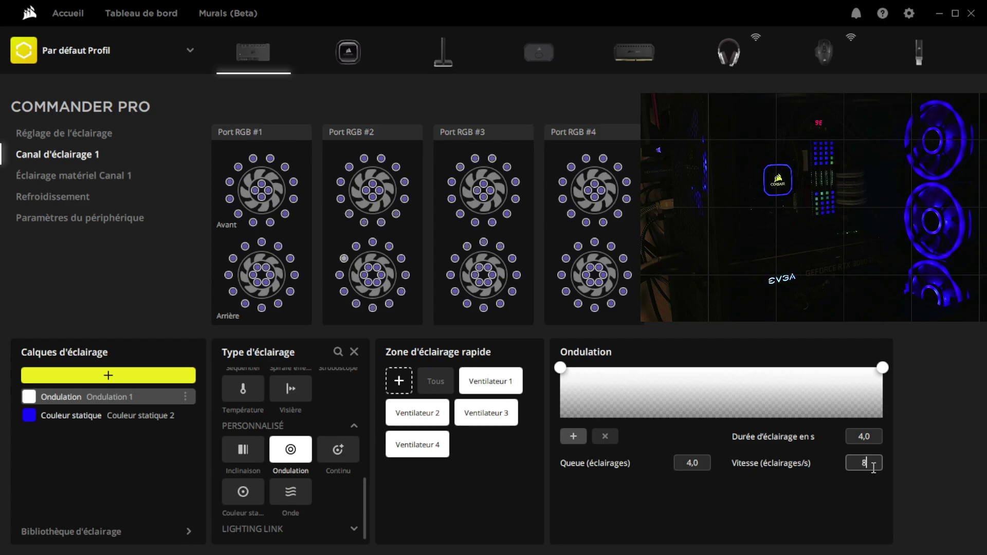
pyautogui.press('Return')
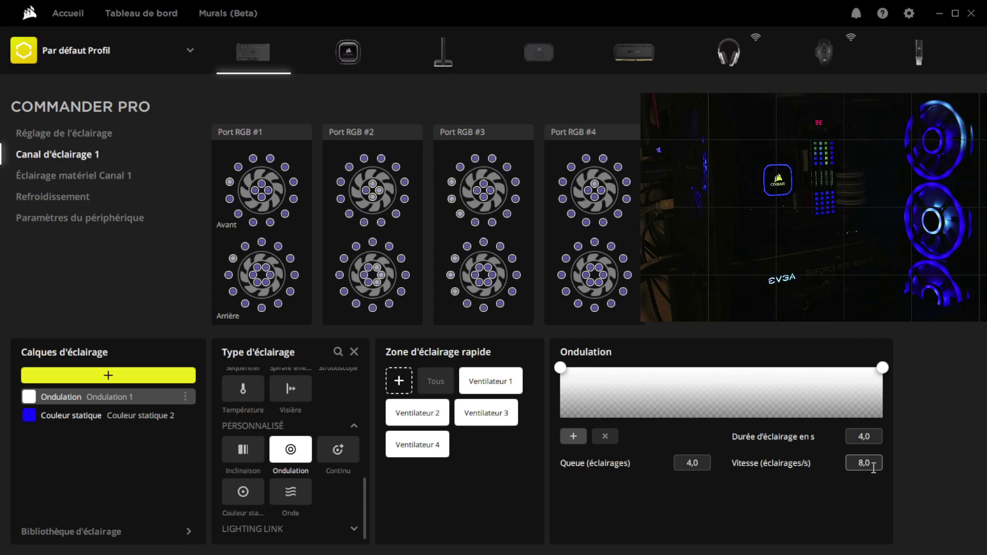
# Step: Try a tail of 10 lights on the Ondulation layer and reduce it to 6
pyautogui.click(701, 461)
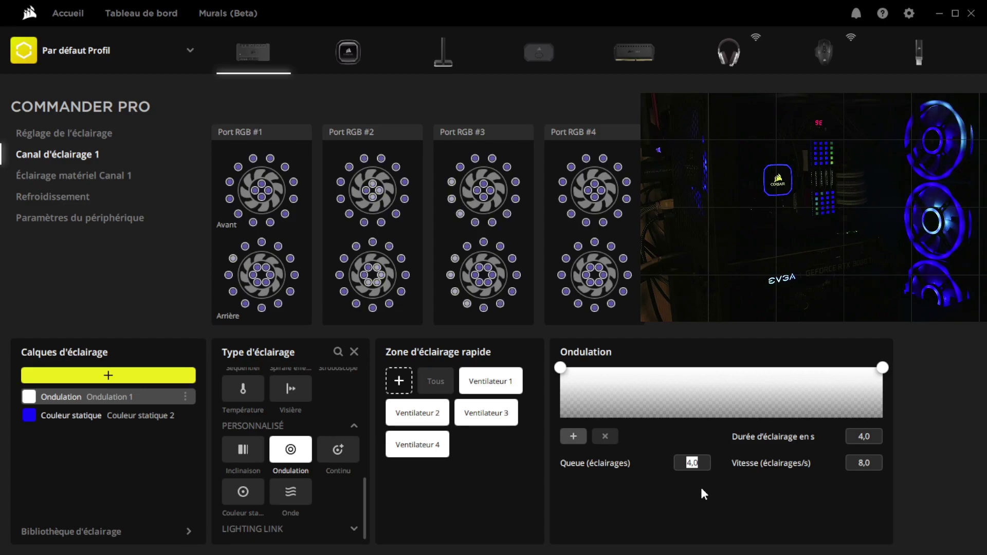
pyautogui.write('10')
pyautogui.press('Return')
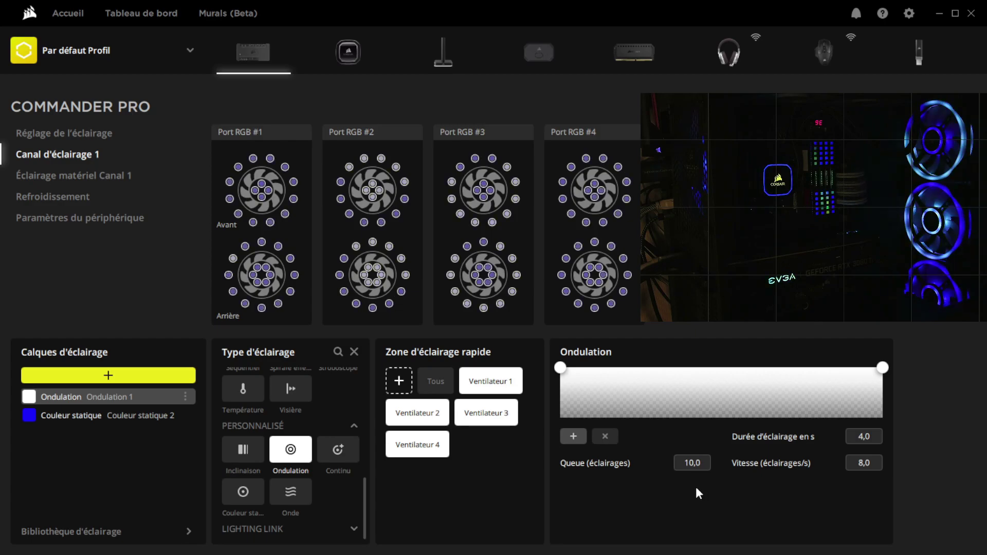
pyautogui.doubleClick(700, 462)
pyautogui.hotkey('ctrl', 'a')
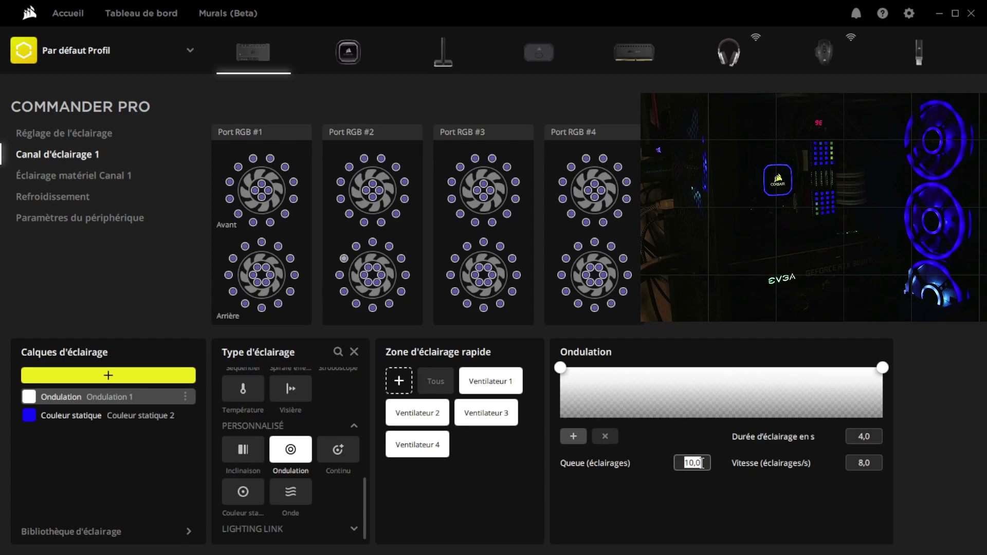
pyautogui.write('6')
pyautogui.press('Return')
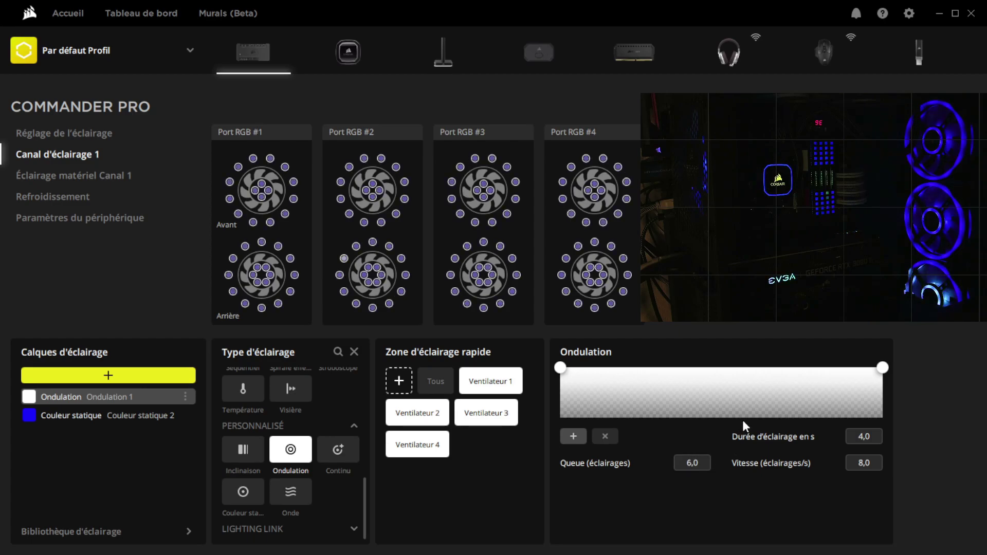
# Step: Colour both ends of the Ondulation gradient yellow, using RGB 255, 254, 0 for the start point
pyautogui.click(882, 367)
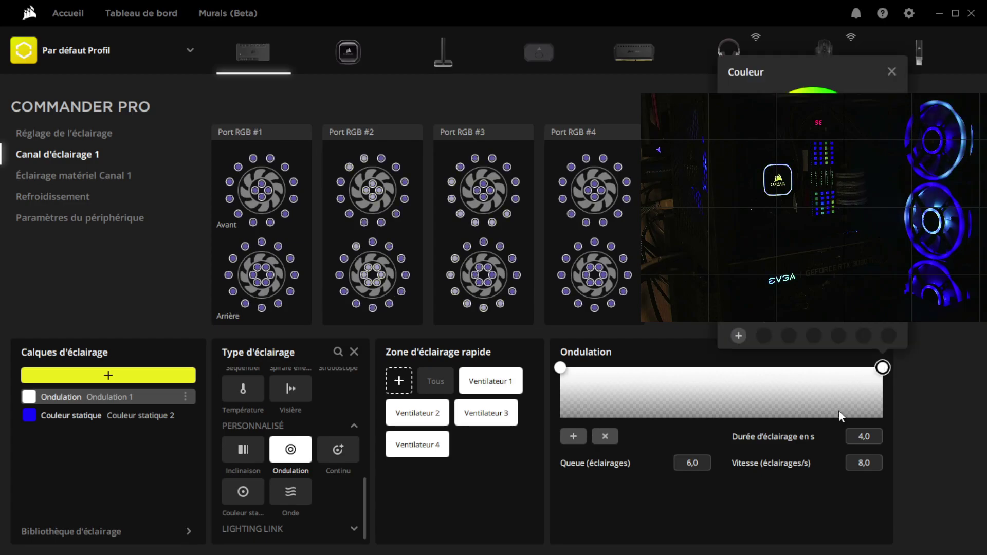
pyautogui.moveTo(794, 121); pyautogui.dragTo(777, 98)
pyautogui.click(560, 367)
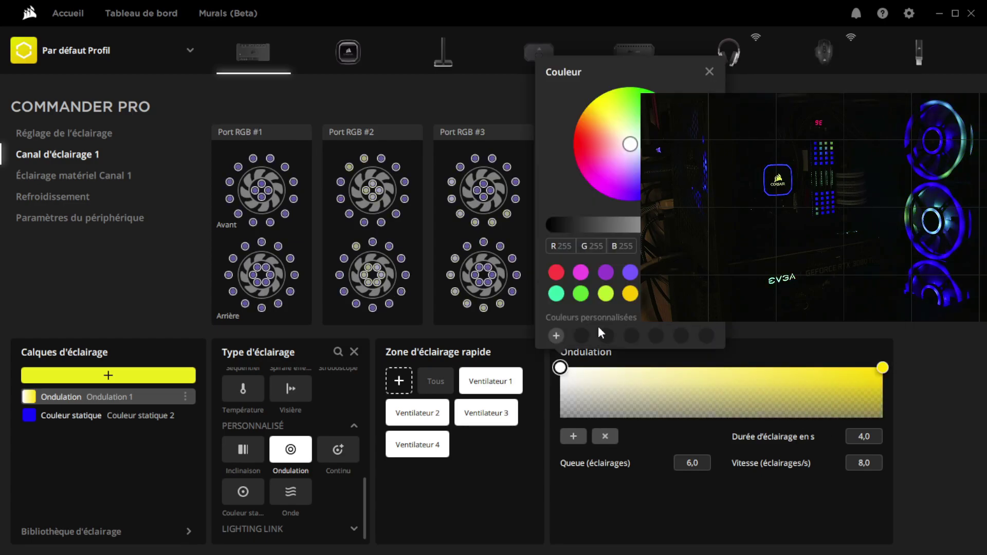
pyautogui.moveTo(612, 121); pyautogui.dragTo(601, 93)
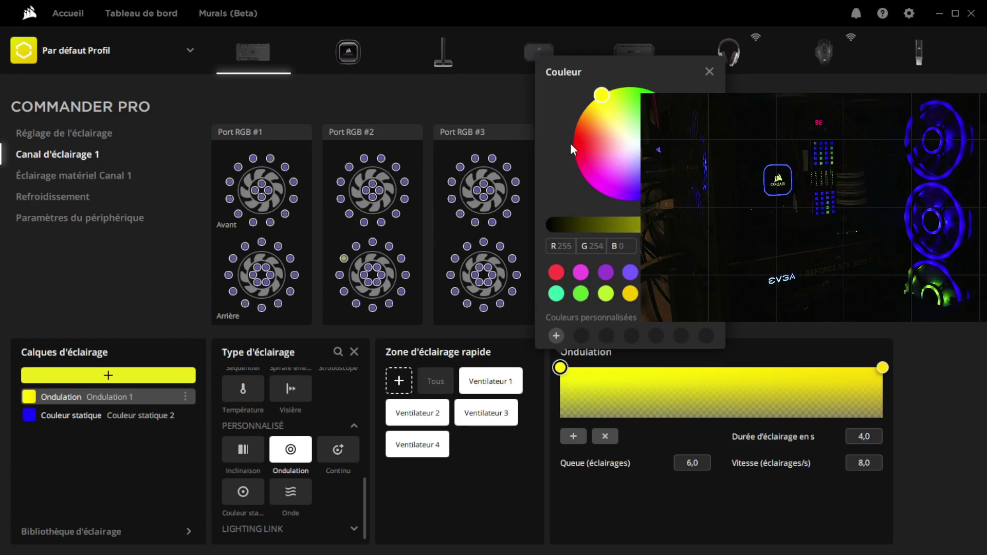
pyautogui.click(607, 525)
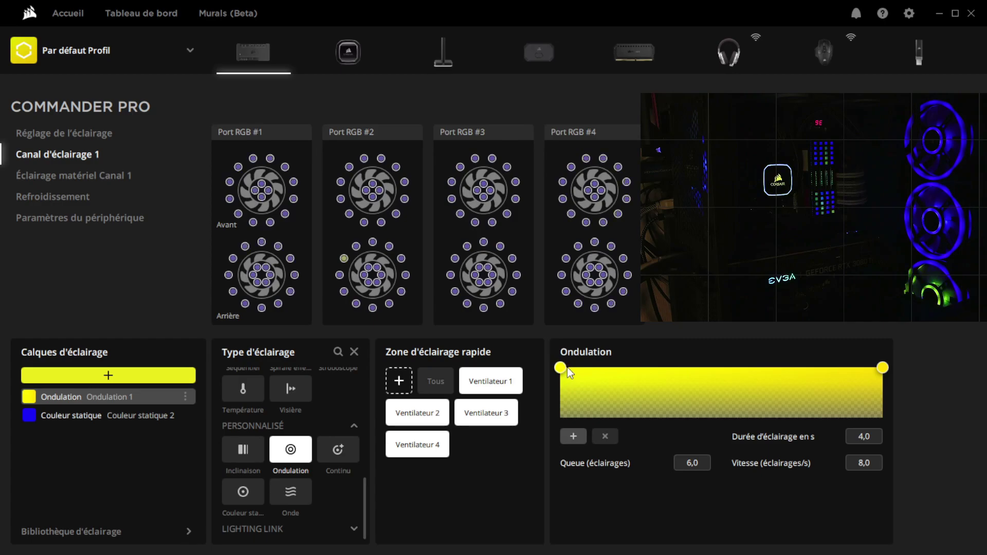
# Step: Lower the opacity of both Ondulation gradient points to about 58%, and raise both slightly to an equal level
pyautogui.moveTo(562, 368); pyautogui.dragTo(562, 395)
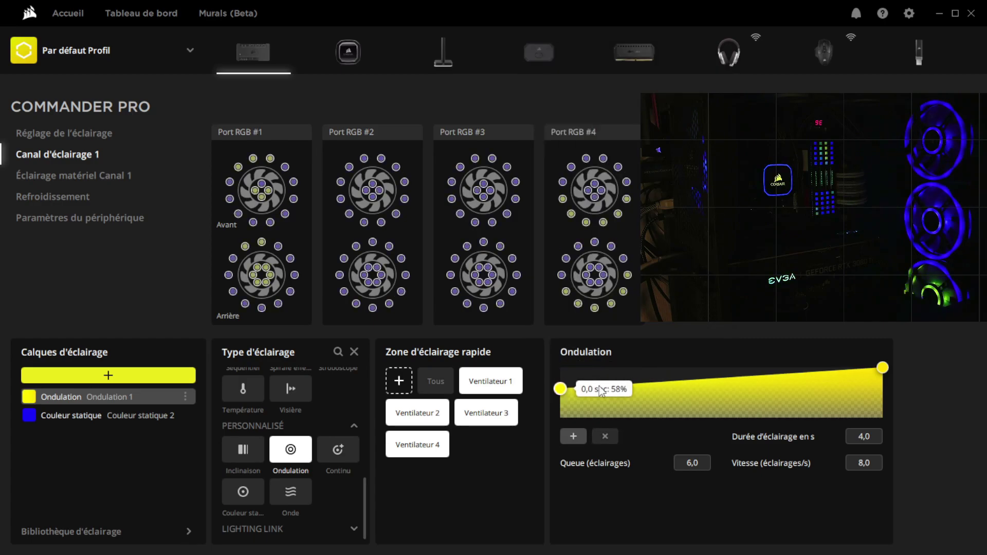
pyautogui.click(882, 368)
pyautogui.moveTo(884, 374); pyautogui.dragTo(886, 394)
pyautogui.click(885, 390)
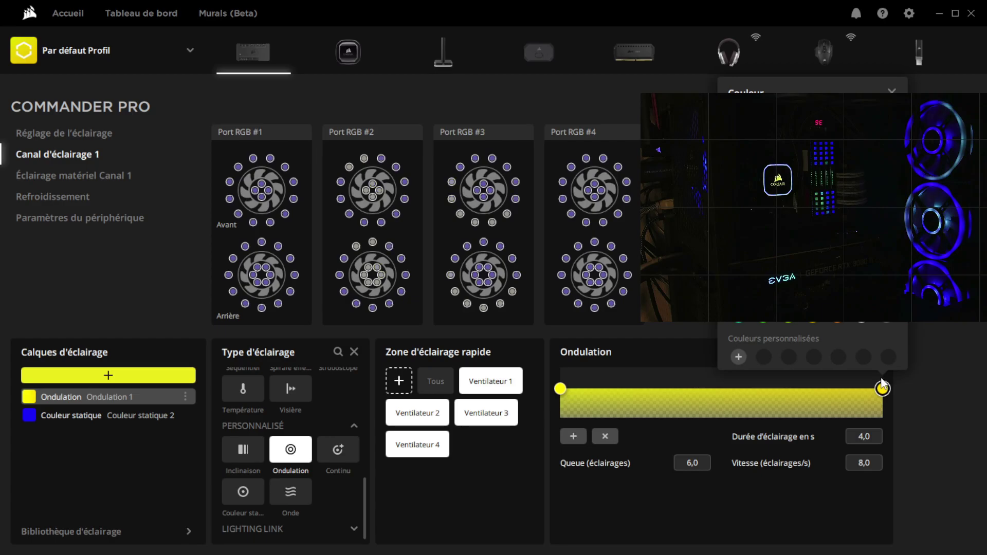
pyautogui.moveTo(884, 389); pyautogui.dragTo(884, 380)
pyautogui.moveTo(556, 390); pyautogui.dragTo(555, 384)
pyautogui.click(556, 386)
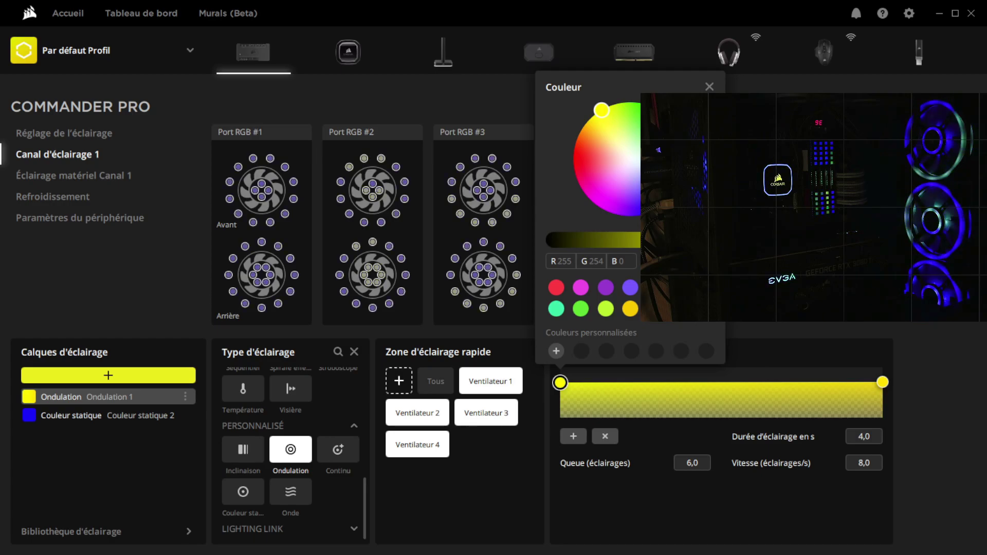
pyautogui.click(710, 87)
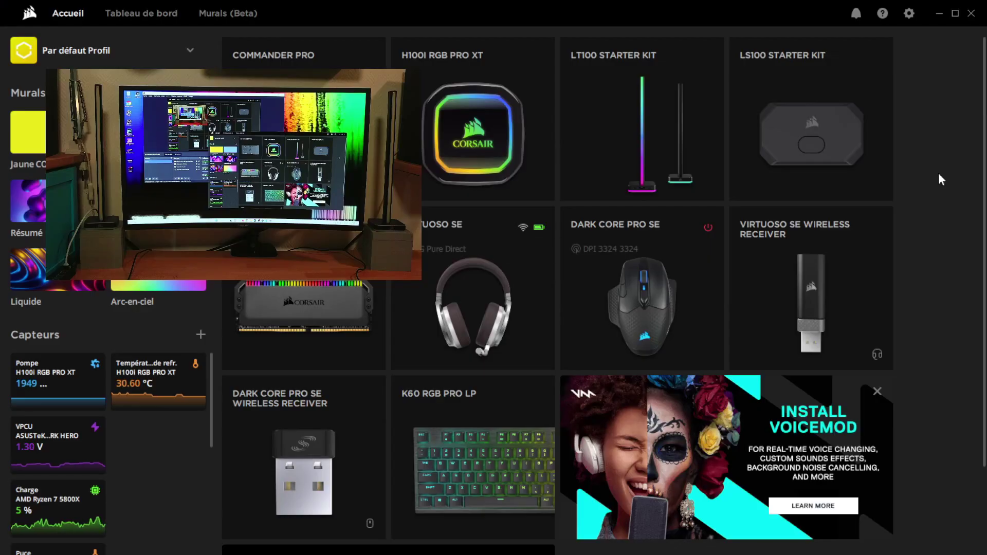
# Step: Open the LS100 Starter Kit's lighting, check Canal d'éclairage 2 and return to Canal d'éclairage 1
pyautogui.moveTo(803, 138)
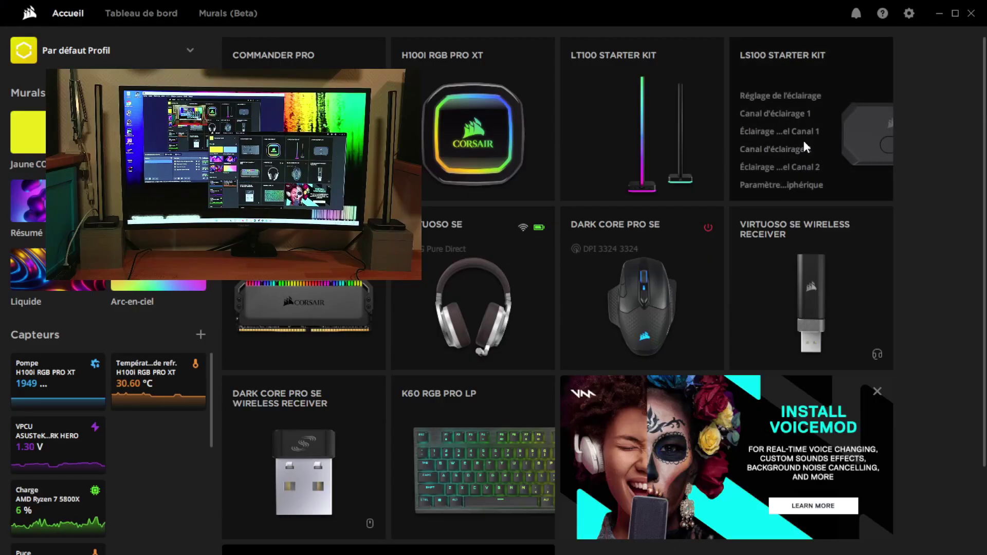
pyautogui.click(858, 137)
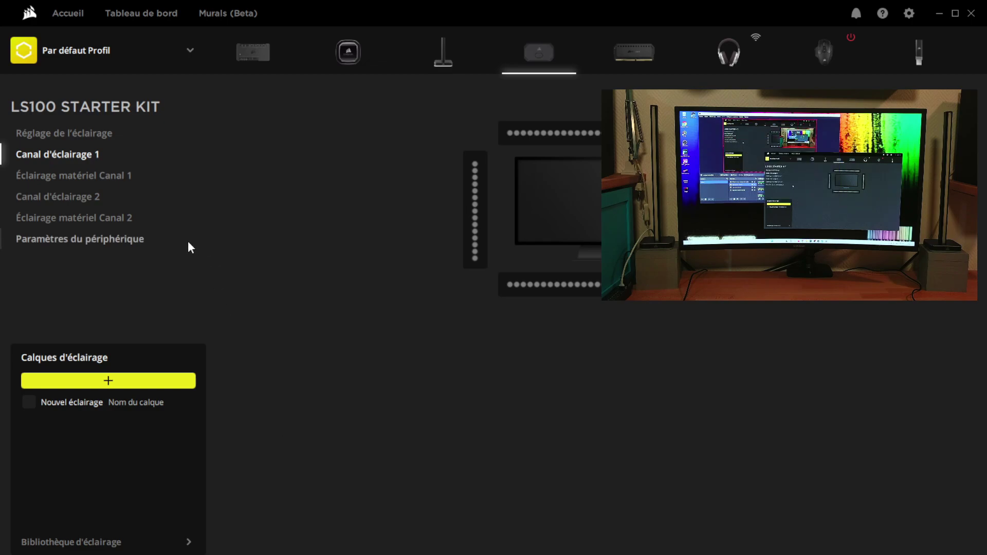
pyautogui.click(55, 201)
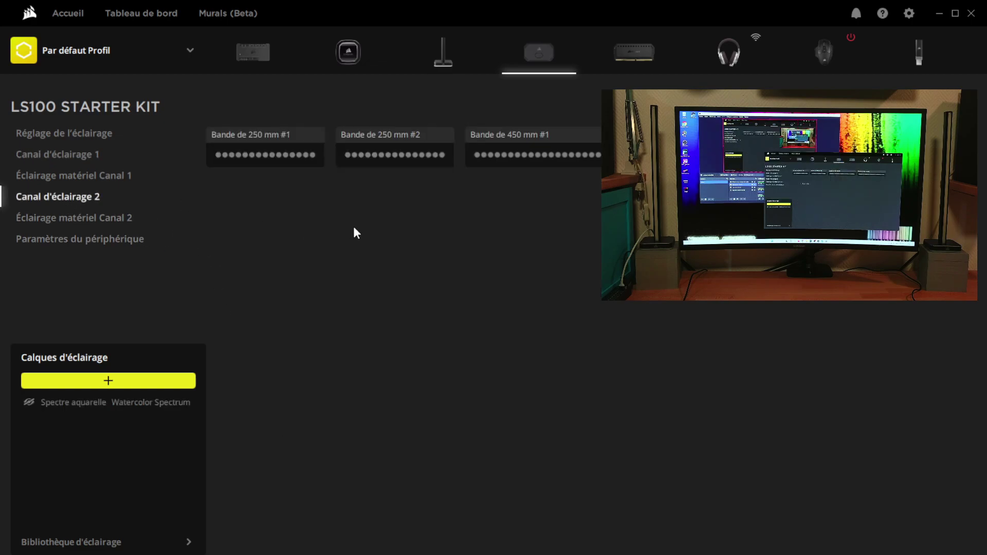
pyautogui.click(75, 156)
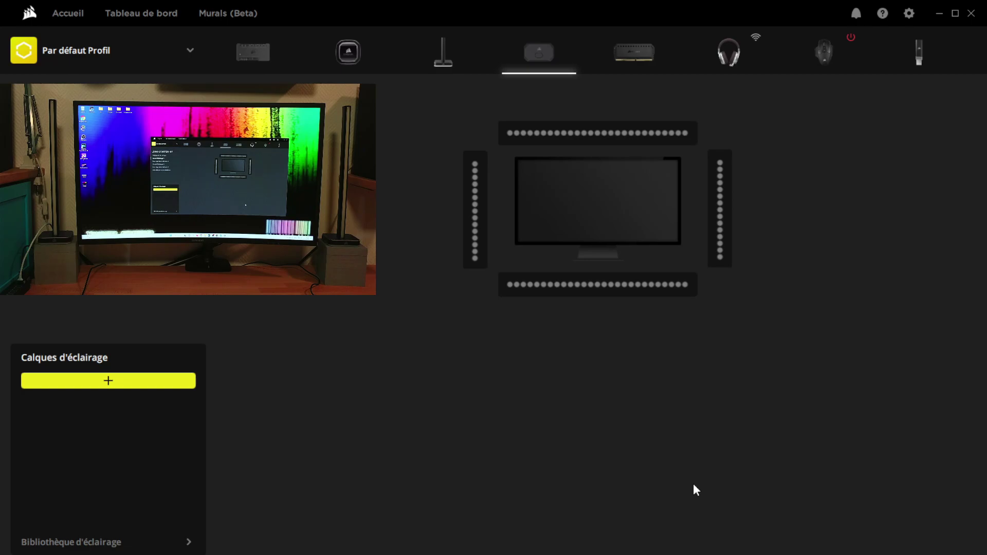
# Step: Add a custom Couleur statique layer to all the LS100 monitor strips on Canal d'éclairage 1
pyautogui.click(105, 388)
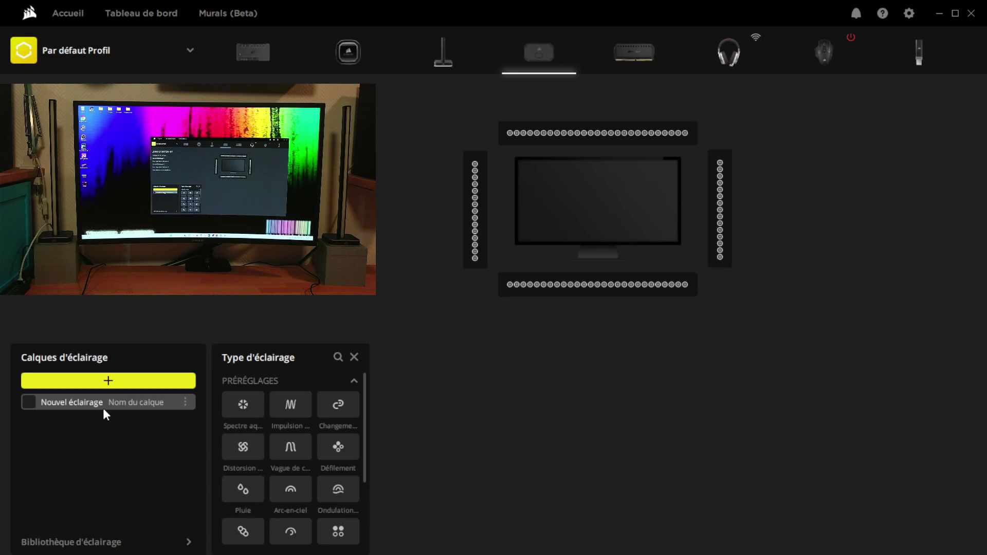
pyautogui.scroll(-5, 308, 434)
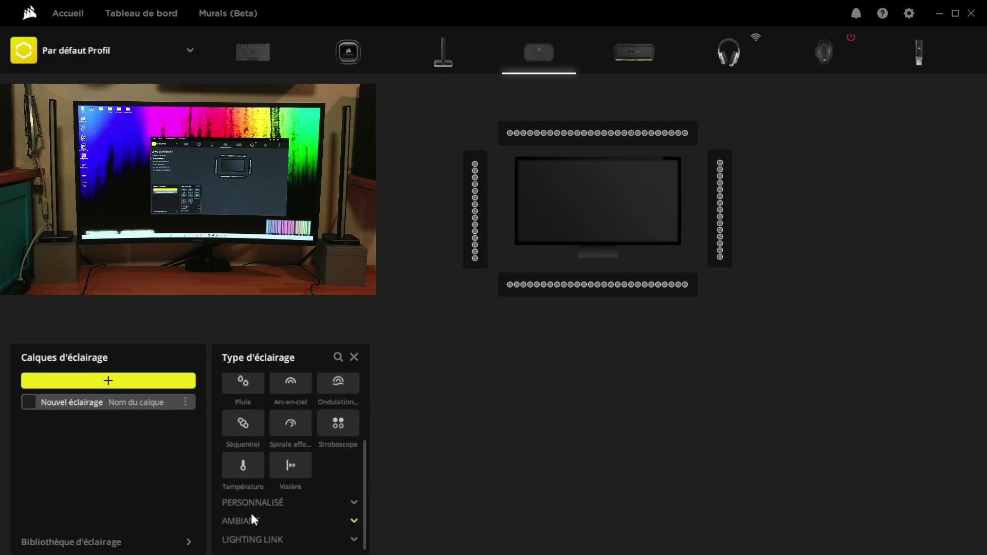
pyautogui.click(250, 503)
pyautogui.scroll(-2, 246, 529)
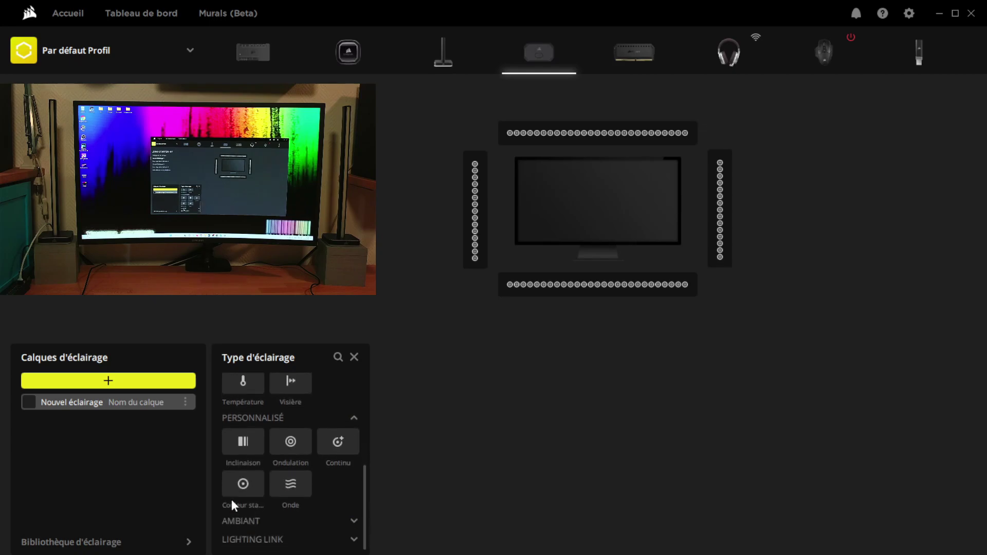
pyautogui.click(243, 485)
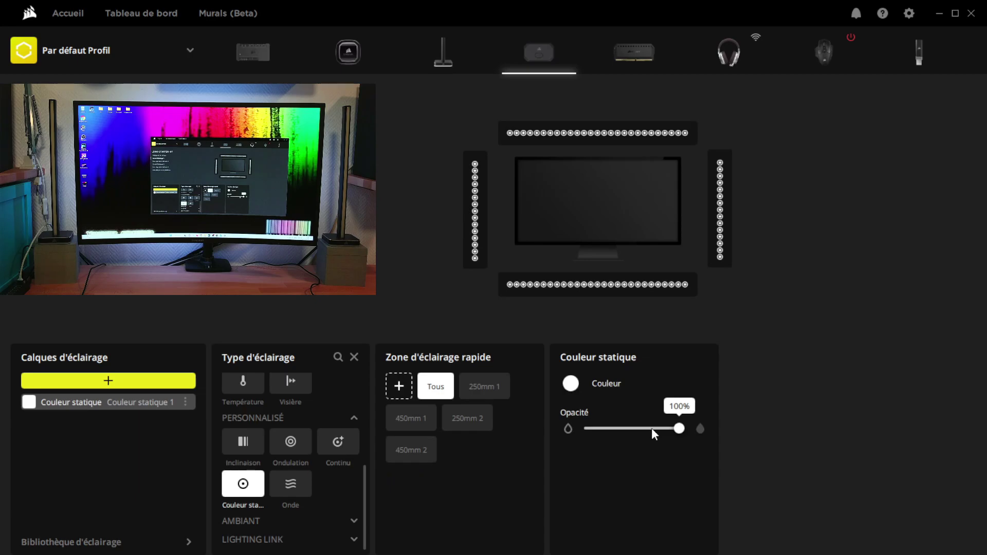
# Step: Set the monitor strips' static colour to a dark blue, about 001392, and leave the layer settings
pyautogui.click(571, 385)
pyautogui.moveTo(669, 356); pyautogui.dragTo(693, 405)
pyautogui.click(710, 403)
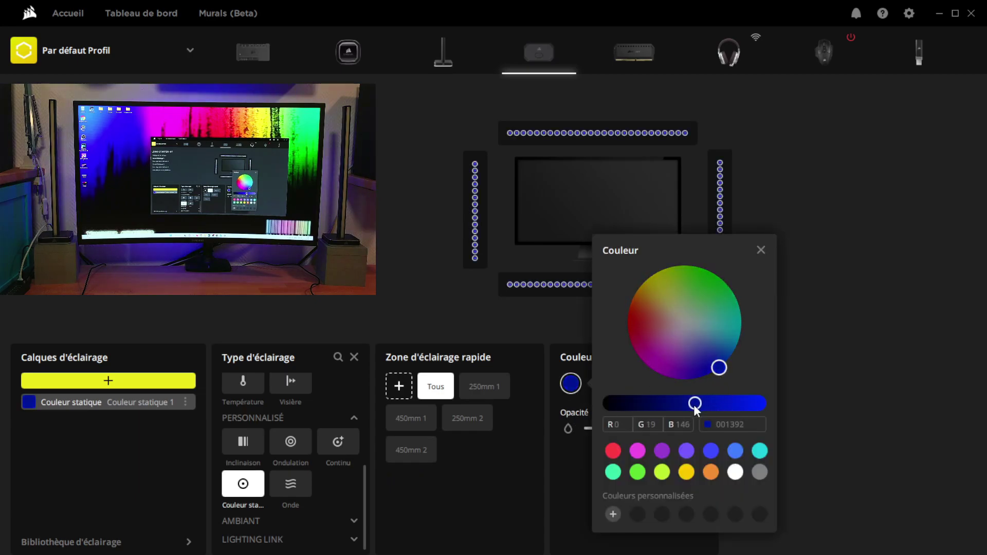
pyautogui.click(570, 506)
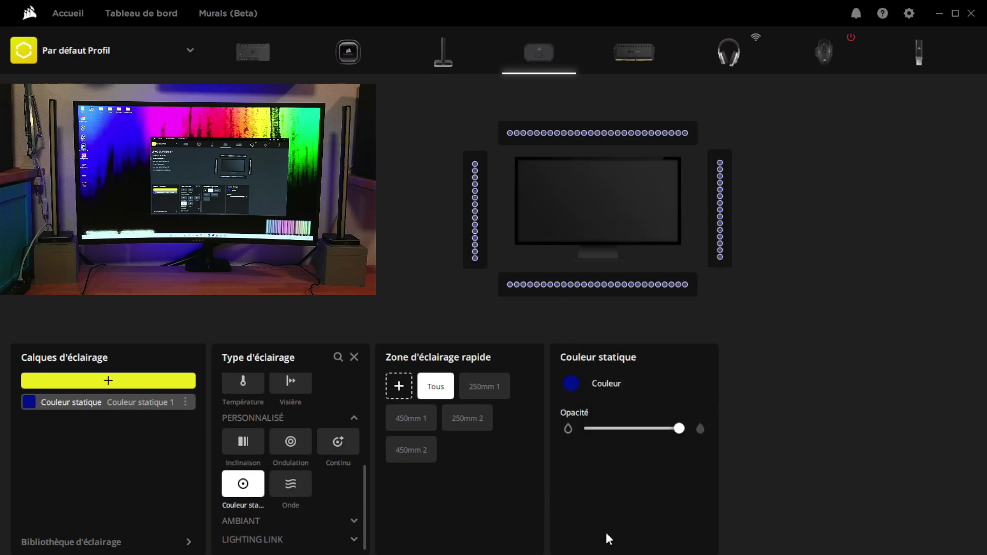
pyautogui.press('Escape')
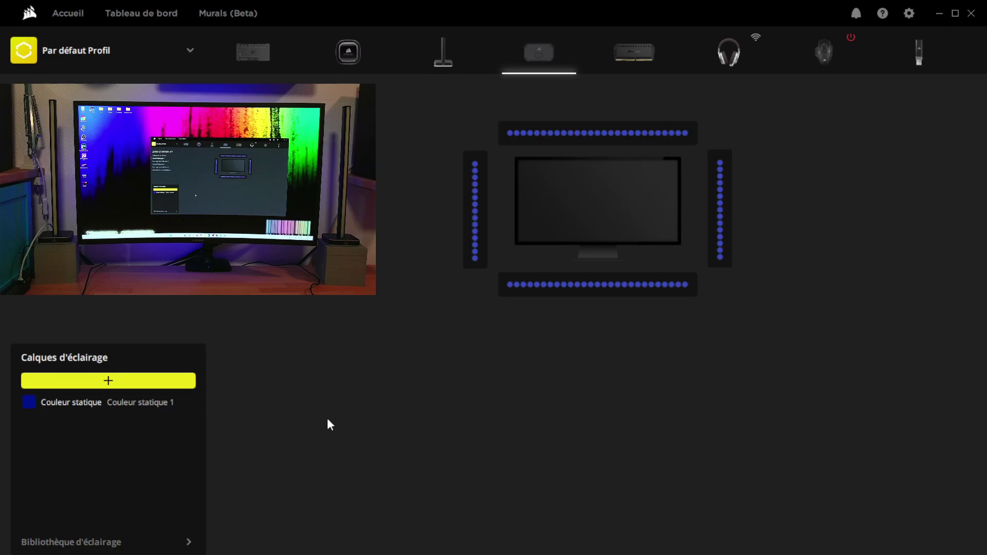
# Step: Add an ambient video lighting layer (Éclairage vi...) above the dark blue static layer on the LS100 monitor strips
pyautogui.click(115, 378)
pyautogui.scroll(-3, 323, 461)
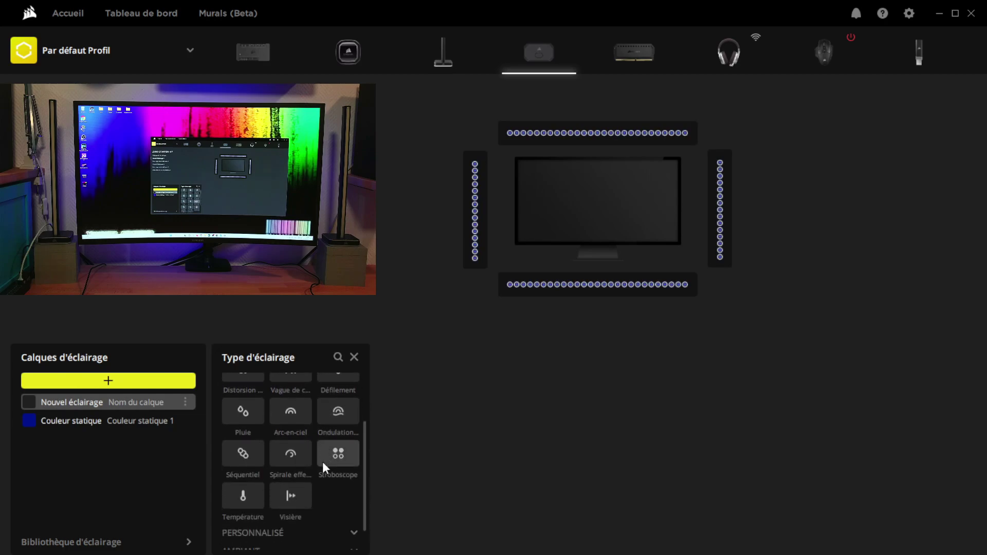
pyautogui.scroll(-1, 323, 462)
pyautogui.click(255, 521)
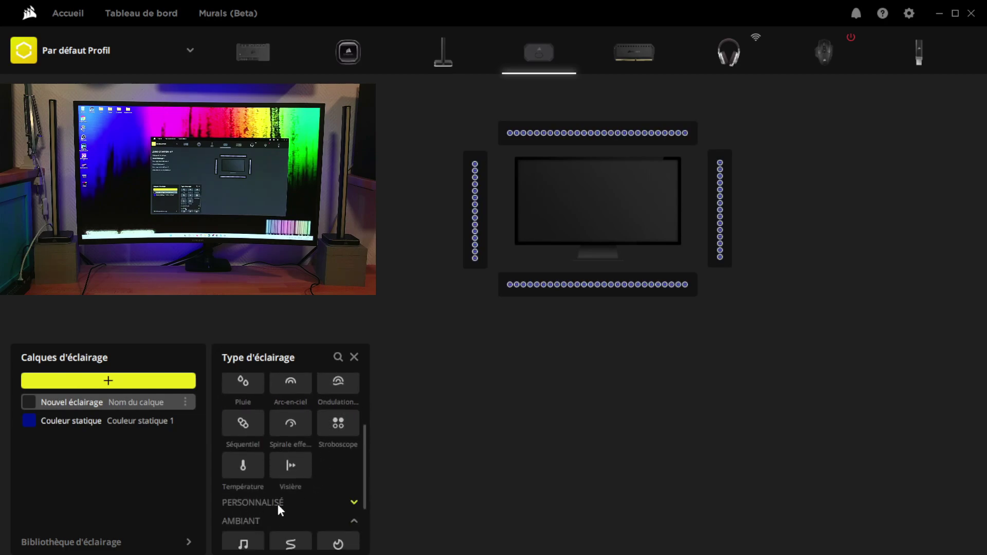
pyautogui.scroll(-3, 278, 509)
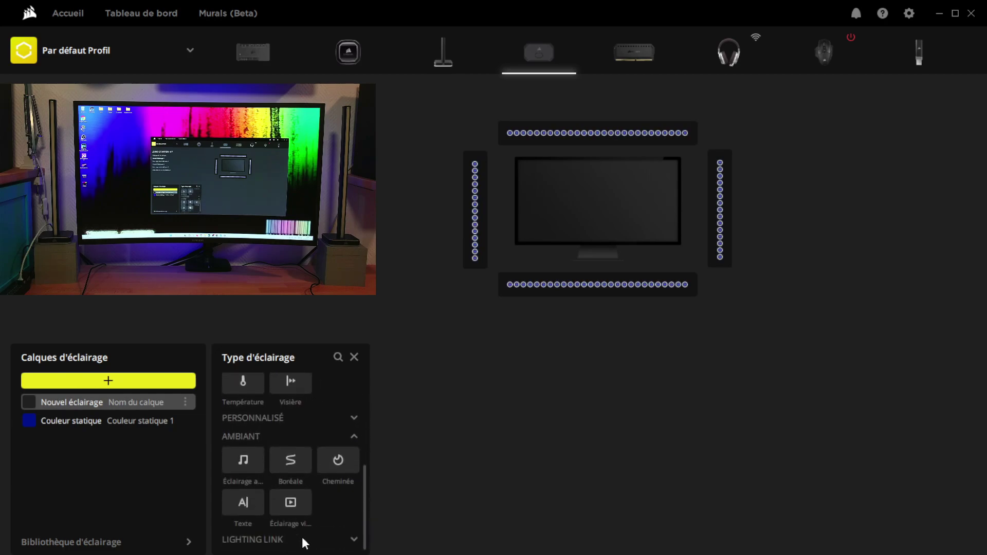
pyautogui.click(297, 508)
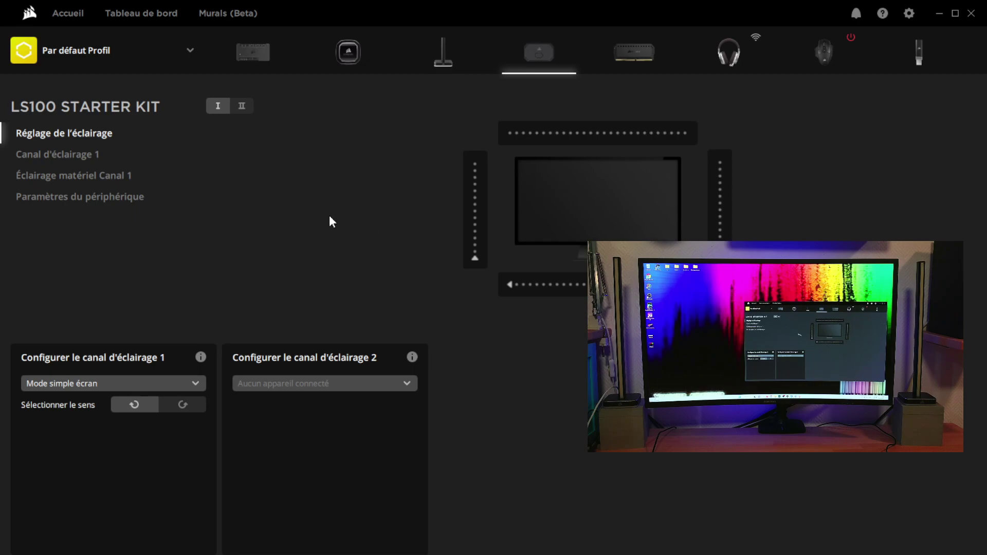
# Step: Configure LS100 lighting channel 2 as Bandes lumineuses RGB externes with a single 1,4 m strip instead of the 250 mm and 450 mm strips
pyautogui.click(337, 389)
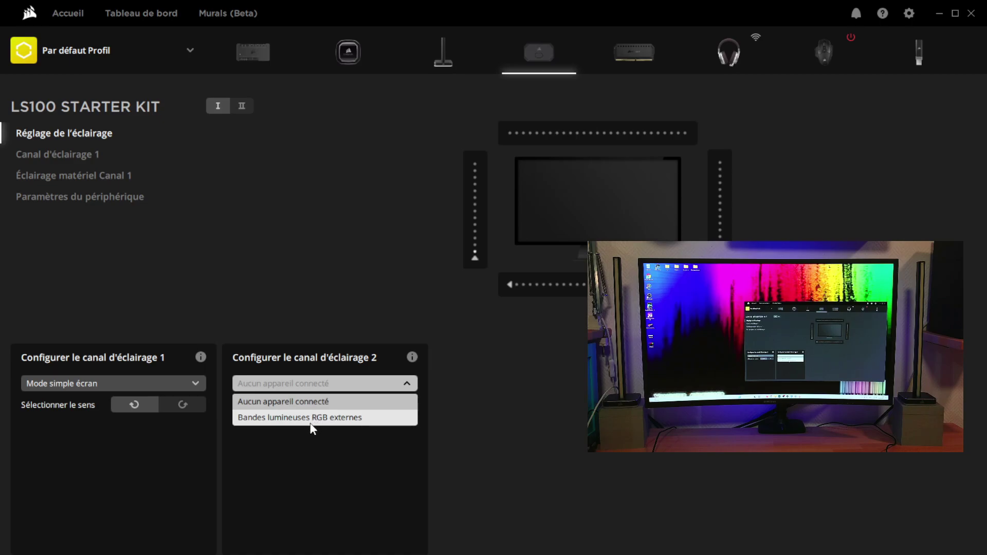
pyautogui.click(315, 421)
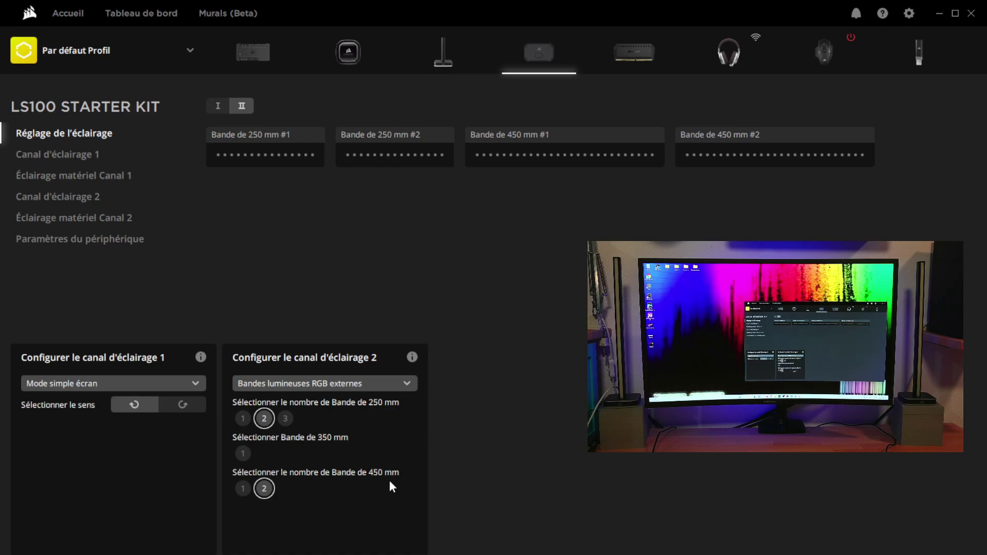
pyautogui.click(264, 418)
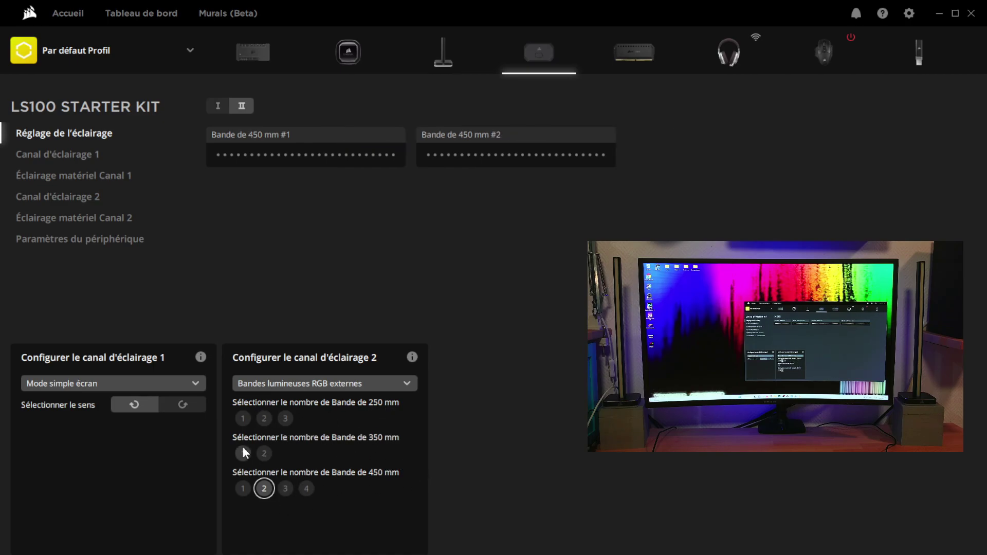
pyautogui.click(264, 489)
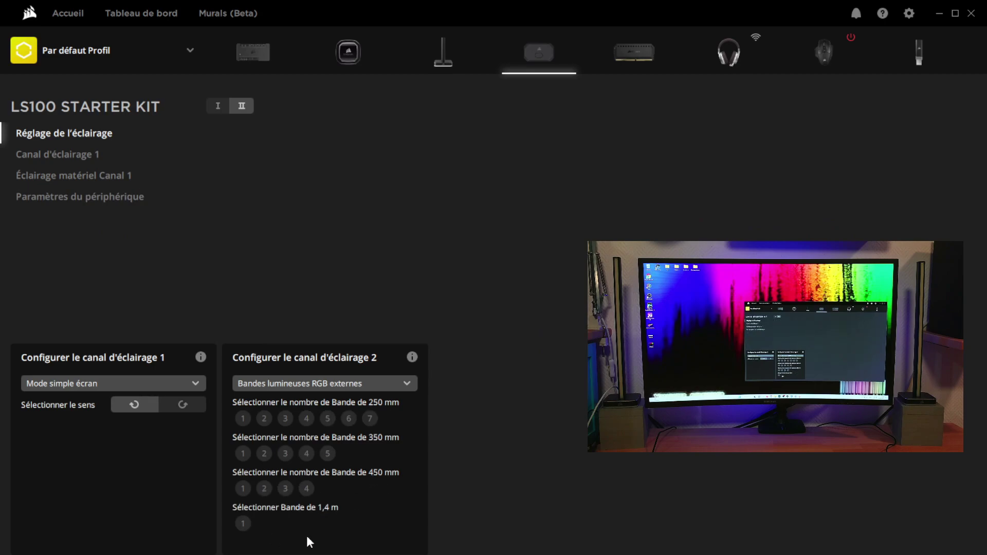
pyautogui.click(242, 524)
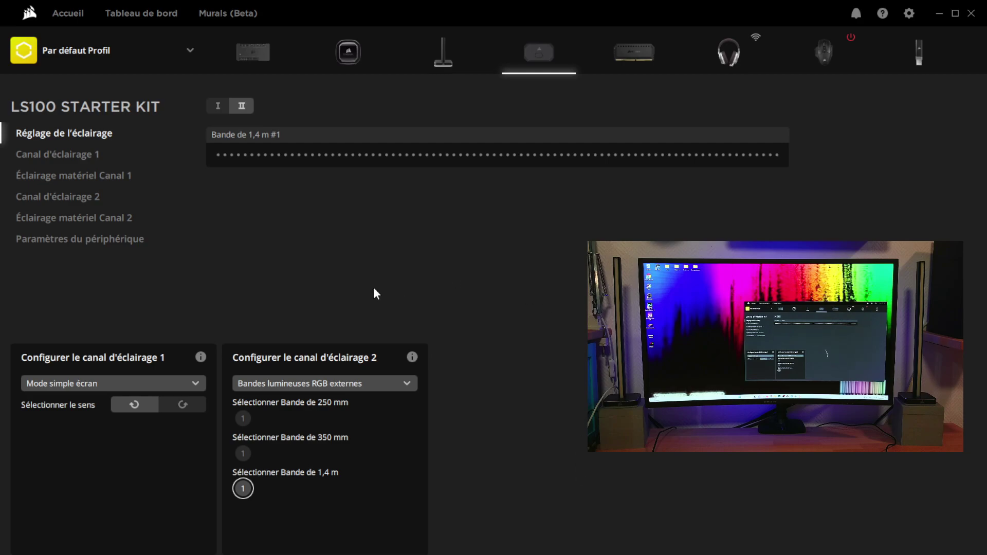
# Step: Add a custom Couleur statique layer in blue to the whole 1,4 m strip on Canal d'éclairage 2
pyautogui.click(49, 199)
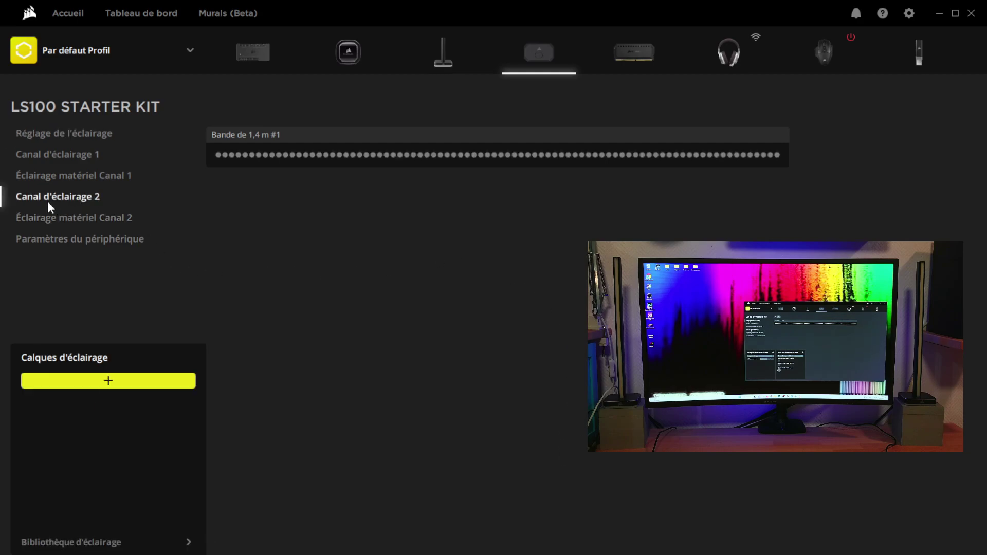
pyautogui.click(99, 383)
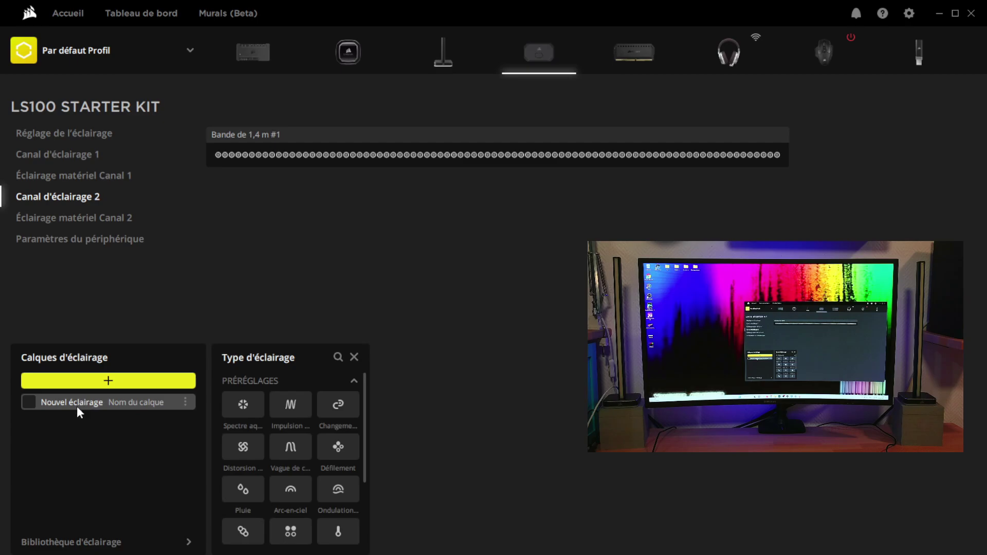
pyautogui.scroll(-3, 283, 447)
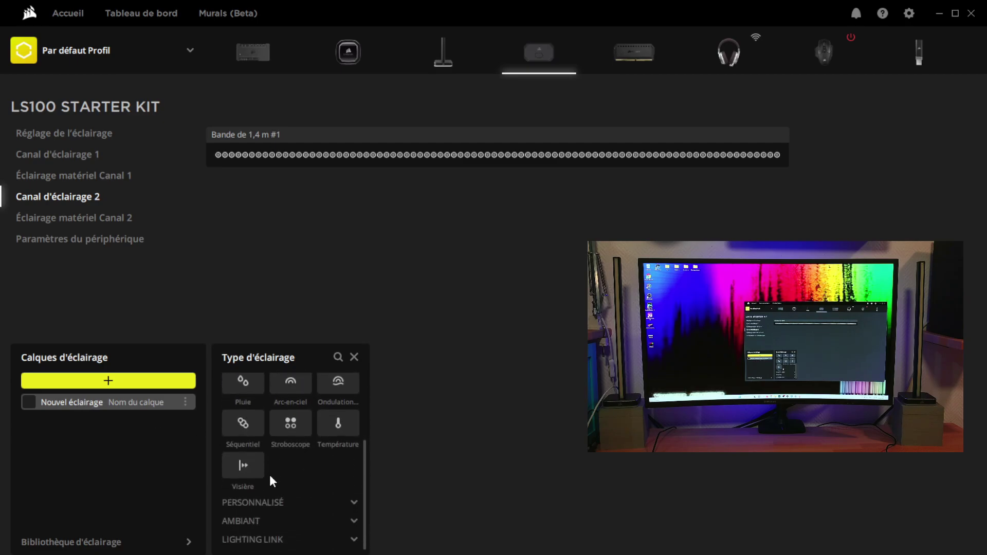
pyautogui.click(261, 501)
pyautogui.scroll(-3, 308, 483)
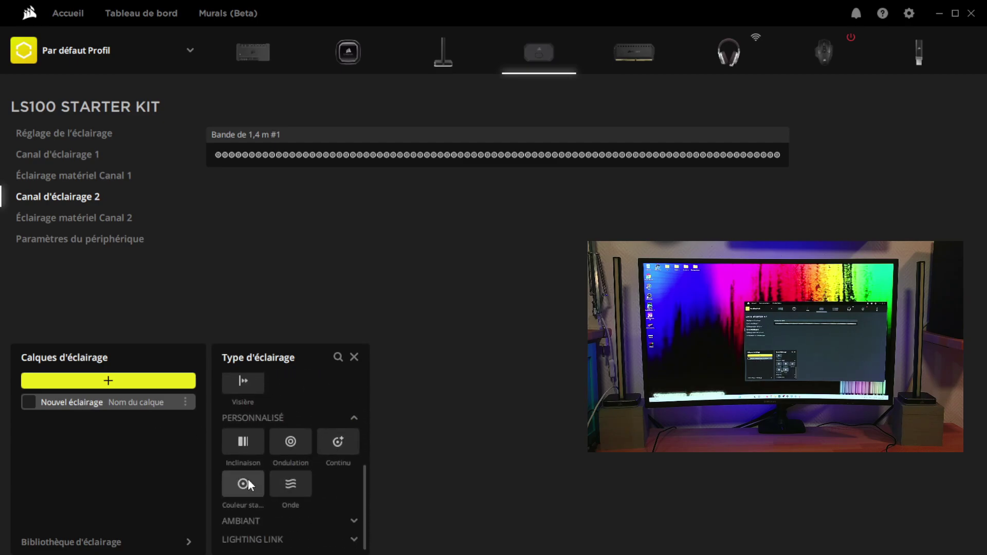
pyautogui.click(245, 484)
pyautogui.click(571, 383)
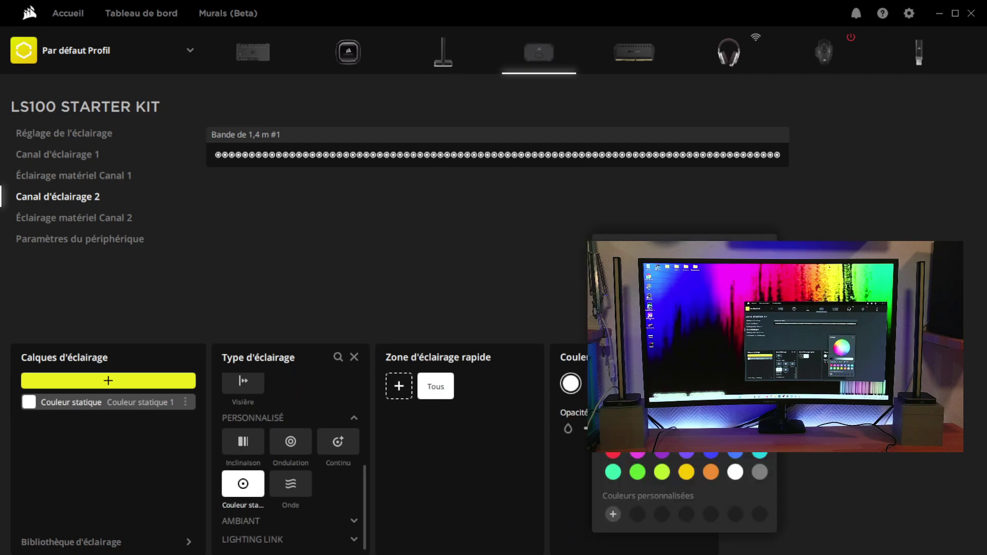
pyautogui.click(716, 367)
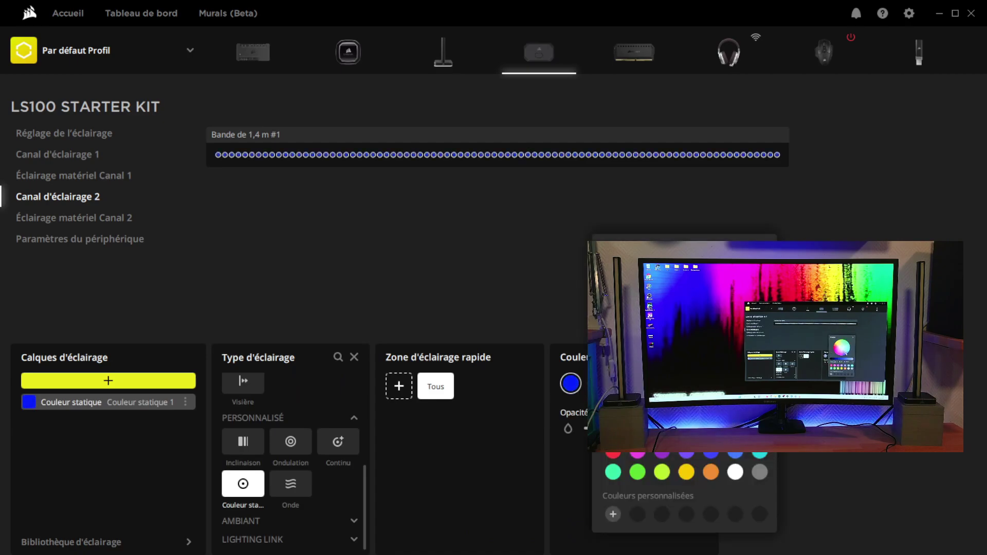
# Step: Add a Pluie preset layer above the 1,4 m strip's blue layer and give the rain a yellow colour
pyautogui.click(119, 386)
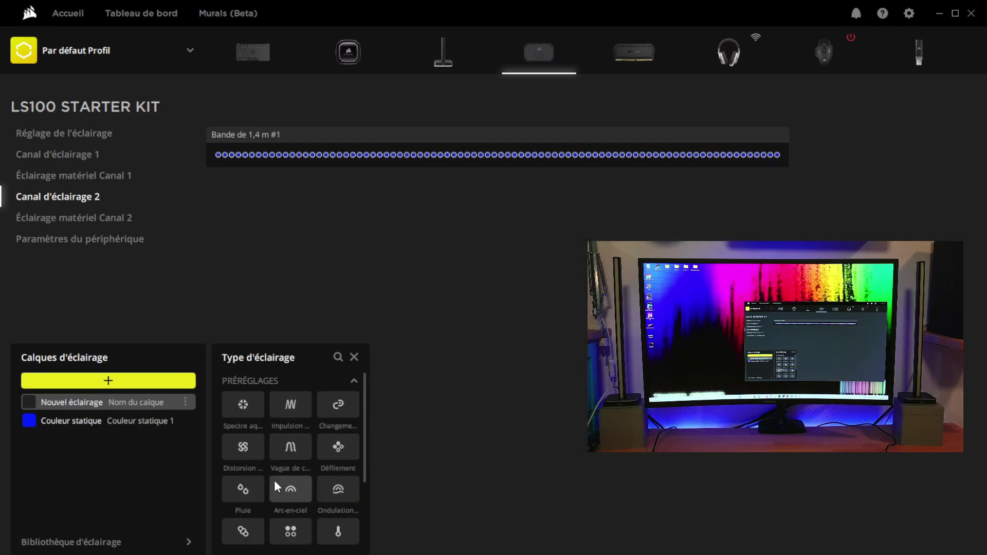
pyautogui.click(244, 488)
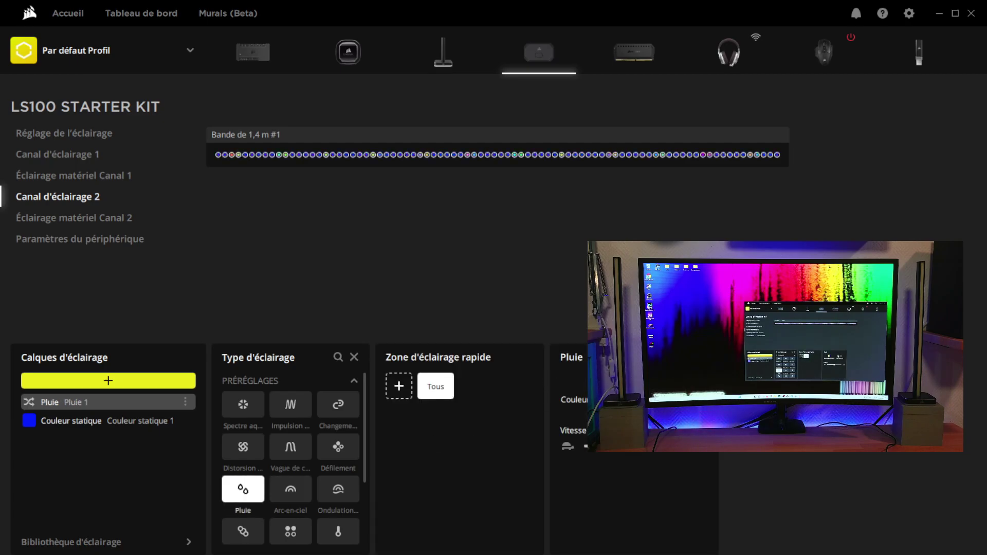
pyautogui.click(656, 385)
pyautogui.moveTo(820, 298); pyautogui.dragTo(800, 275)
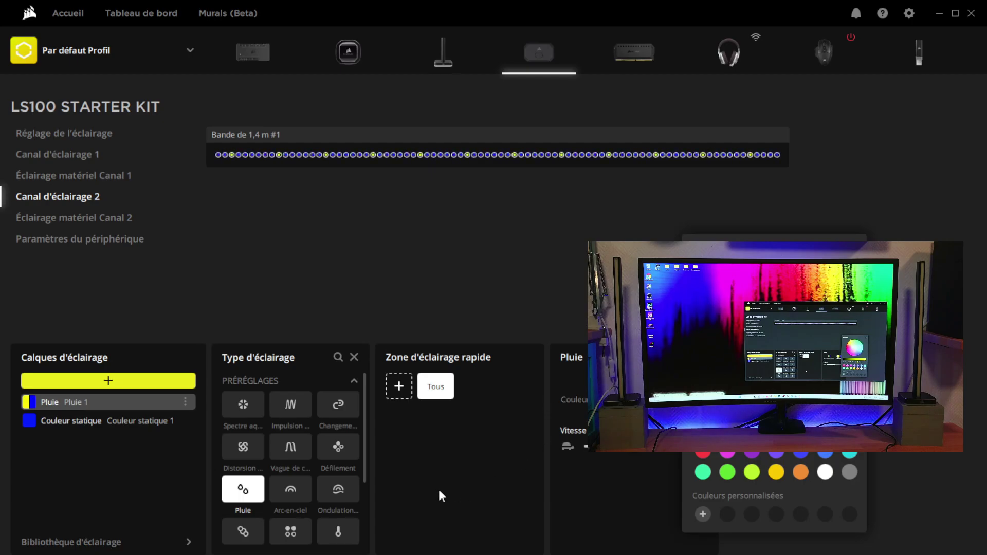
pyautogui.click(469, 507)
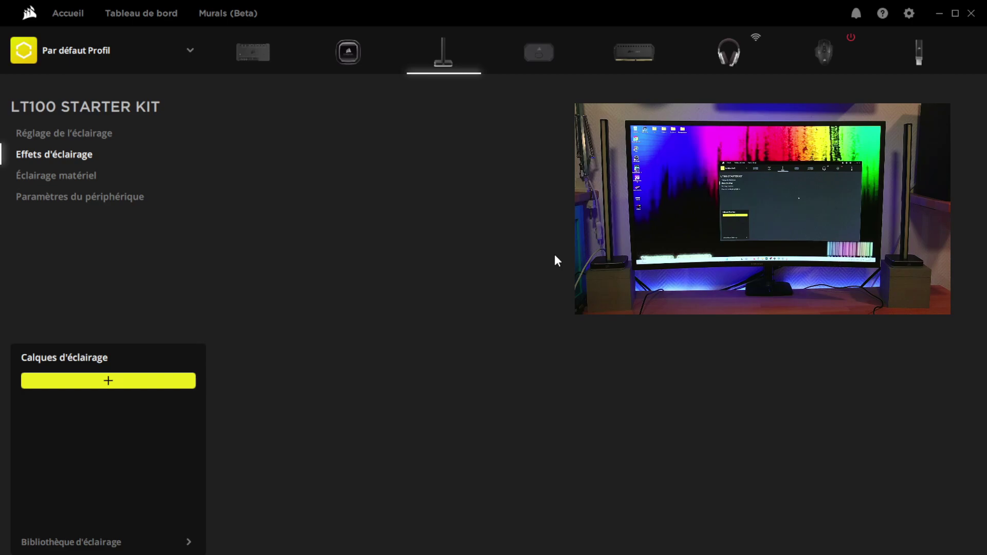
# Step: Try the Spectre aquarelle preset on the LT100 towers and delete its layer
pyautogui.click(98, 386)
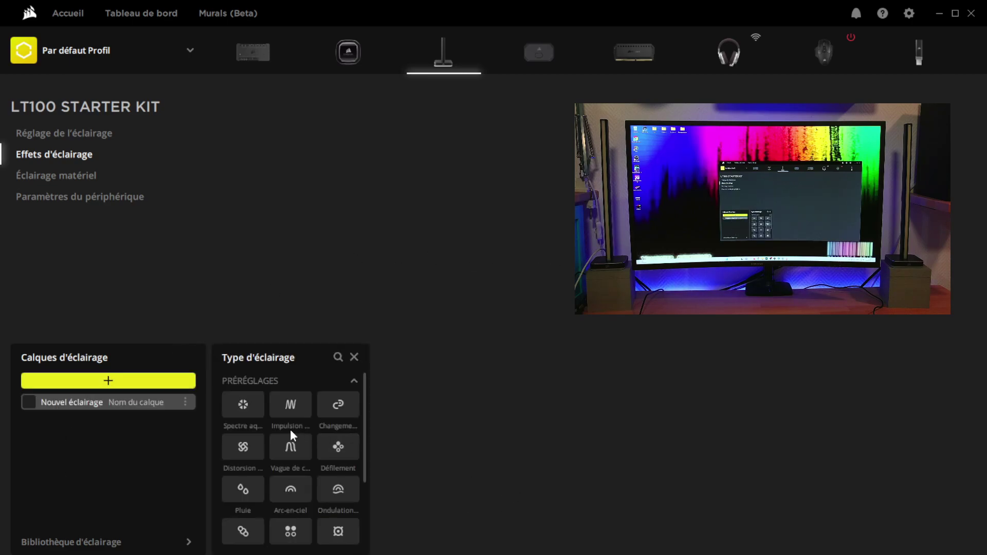
pyautogui.click(240, 404)
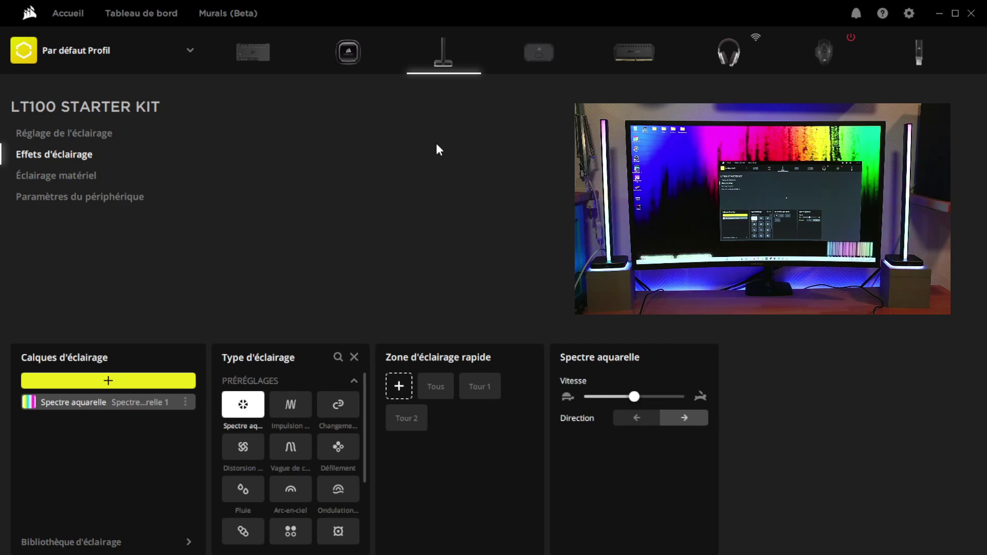
pyautogui.click(185, 402)
pyautogui.click(220, 452)
# Step: Add an ambient video lighting layer (Éclairage vi...) to the LT100 towers
pyautogui.click(116, 381)
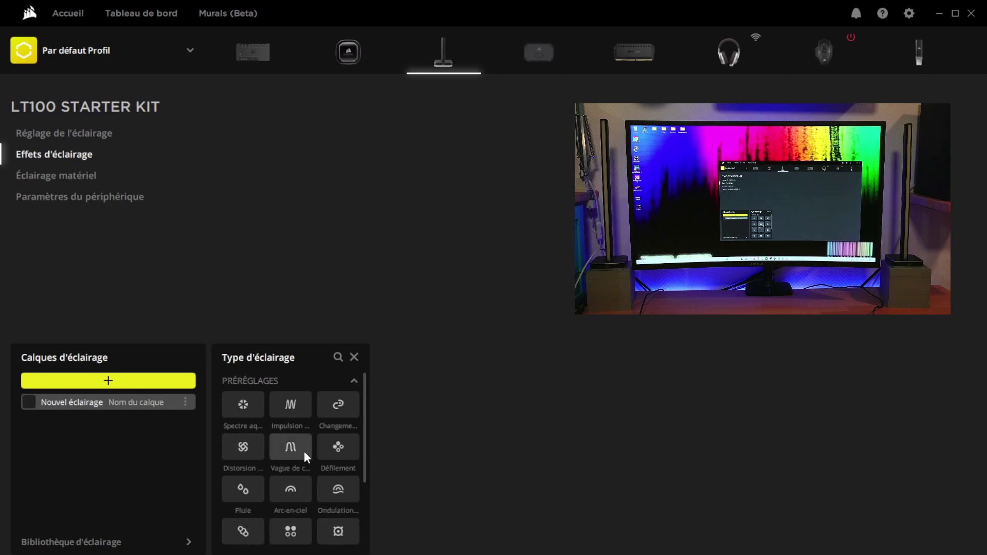
pyautogui.scroll(-3, 303, 443)
pyautogui.click(277, 520)
pyautogui.scroll(-2, 318, 499)
pyautogui.click(291, 502)
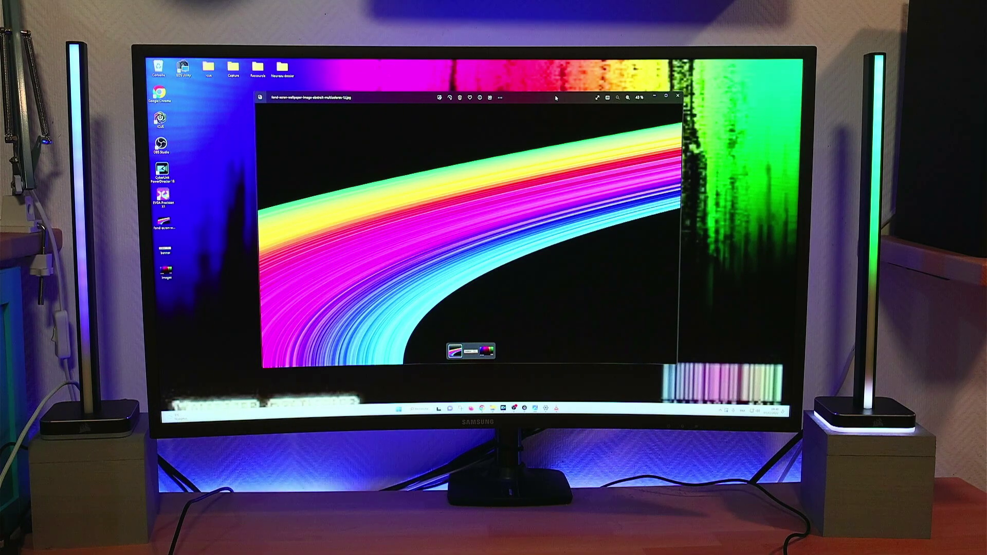
pyautogui.moveTo(555, 98)
pyautogui.mouseDown()
pyautogui.moveTo(456, 78)
pyautogui.moveTo(405, 85)
pyautogui.moveTo(379, 133)
pyautogui.moveTo(376, 176)
pyautogui.moveTo(398, 218)
pyautogui.moveTo(461, 254)
pyautogui.moveTo(589, 290)
pyautogui.moveTo(672, 338)
pyautogui.moveTo(749, 329)
pyautogui.moveTo(779, 293)
pyautogui.moveTo(791, 214)
pyautogui.moveTo(791, 155)
pyautogui.moveTo(770, 76)
pyautogui.moveTo(679, 79)
pyautogui.moveTo(545, 104)
pyautogui.mouseUp()
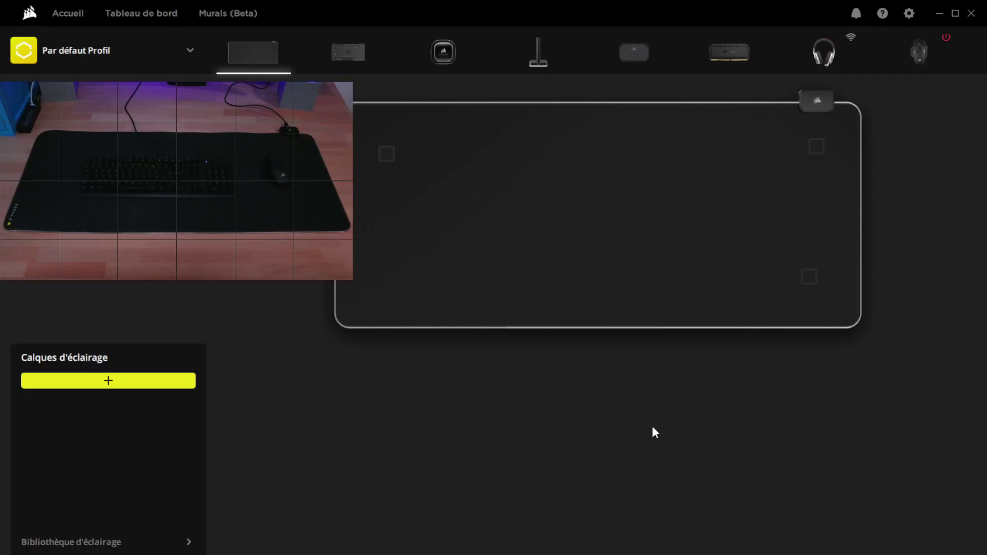
# Step: Add a custom Couleur statique layer to the mouse mat and set its colour to blue 1600ff
pyautogui.click(103, 385)
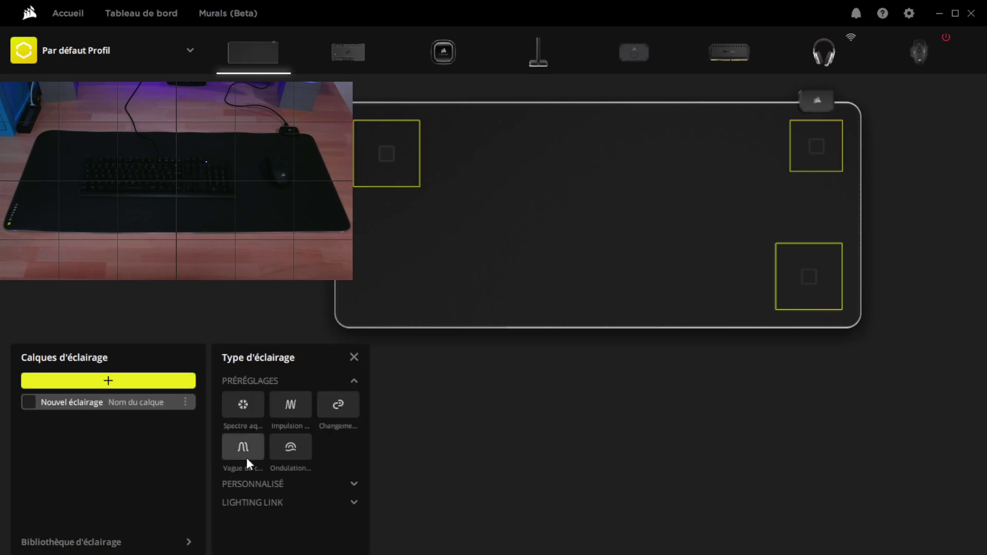
pyautogui.click(354, 484)
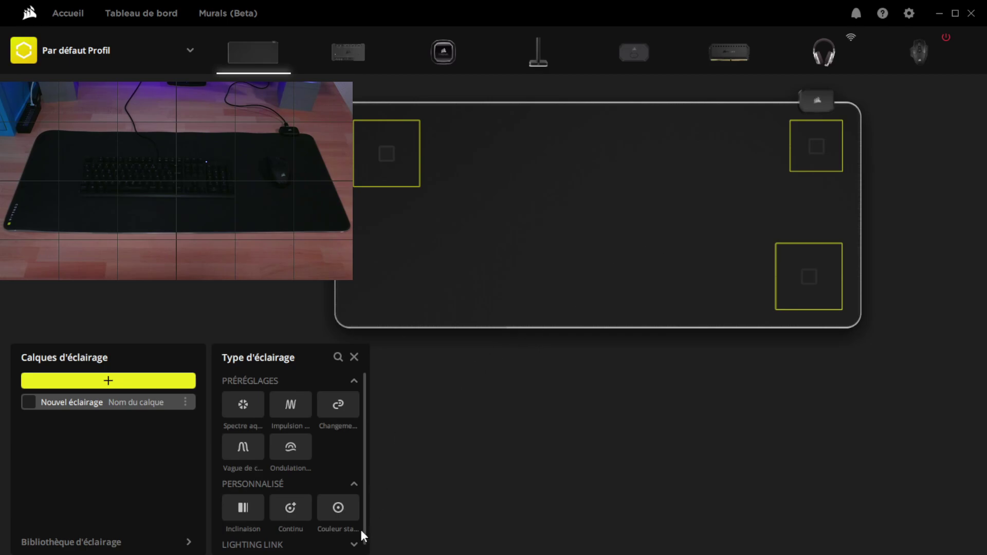
pyautogui.click(337, 513)
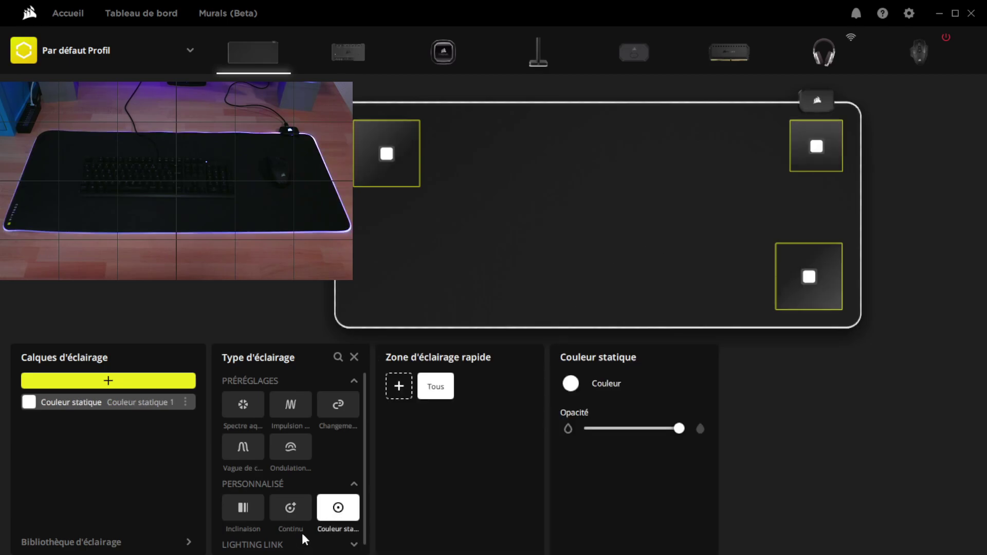
pyautogui.click(577, 384)
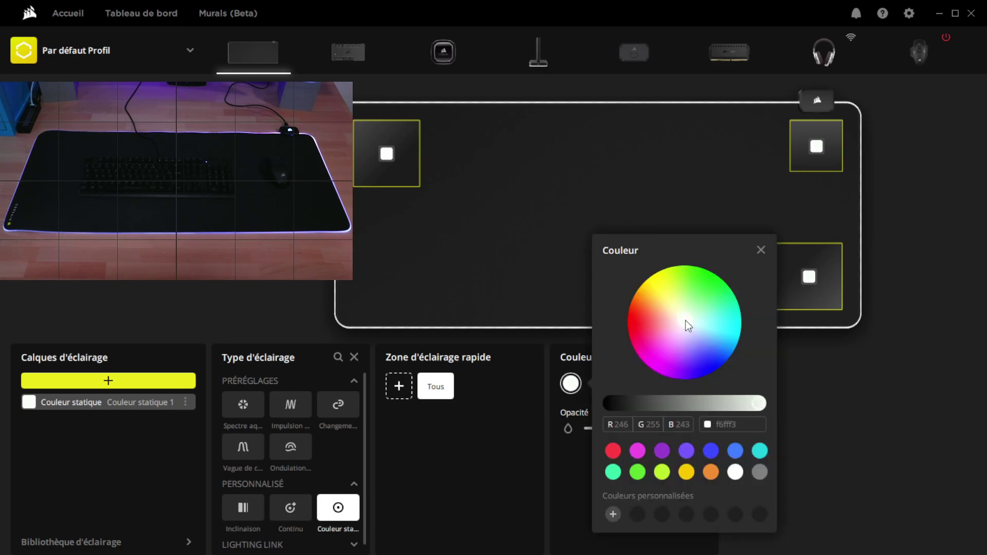
pyautogui.moveTo(685, 319); pyautogui.dragTo(707, 374)
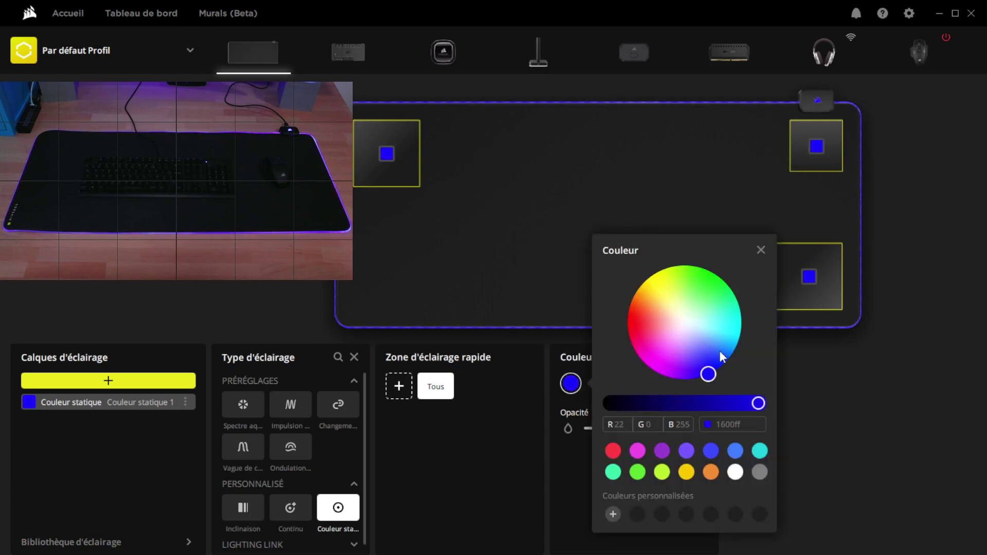
# Step: Limit the mouse mat's blue layer to the two edge-lighting zones, leaving out the logo zone
pyautogui.click(665, 178)
pyautogui.click(391, 153)
pyautogui.click(808, 278)
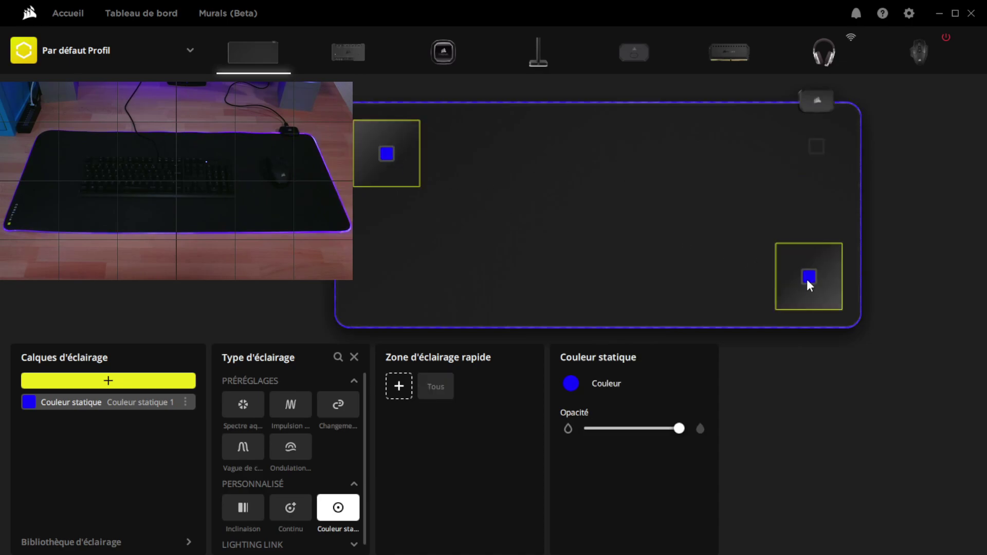
# Step: Add a second custom Couleur statique layer in yellow to the mouse mat, choosing the logo zone
pyautogui.click(108, 380)
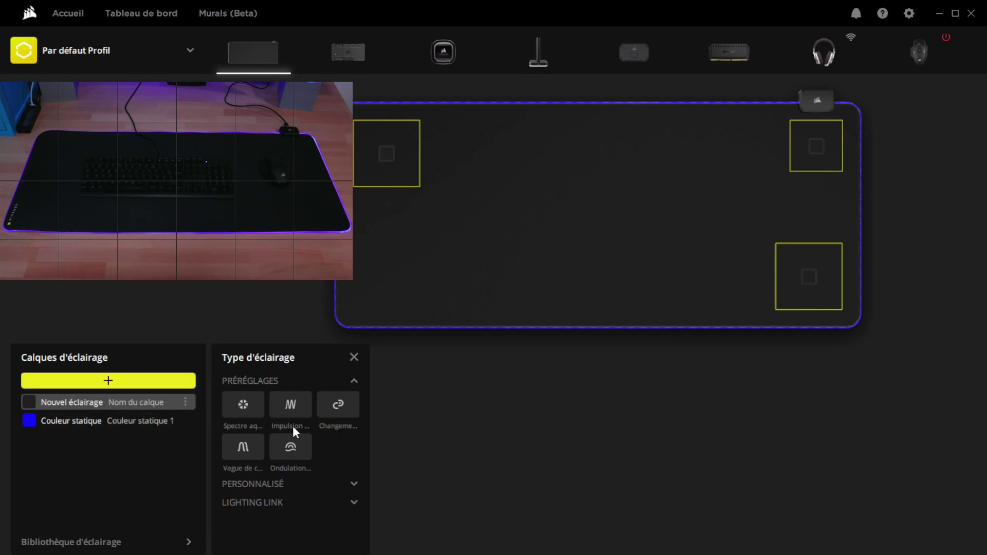
pyautogui.click(355, 484)
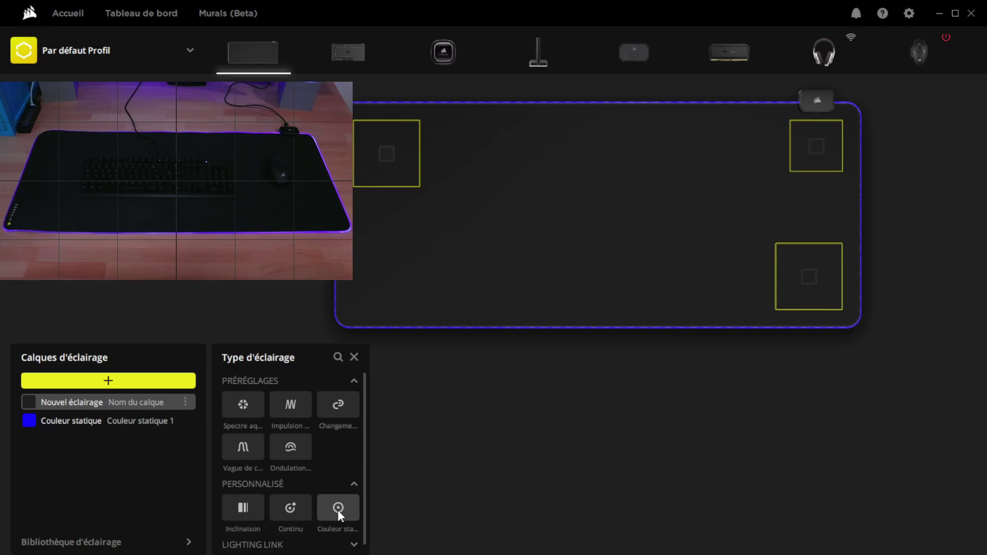
pyautogui.click(342, 510)
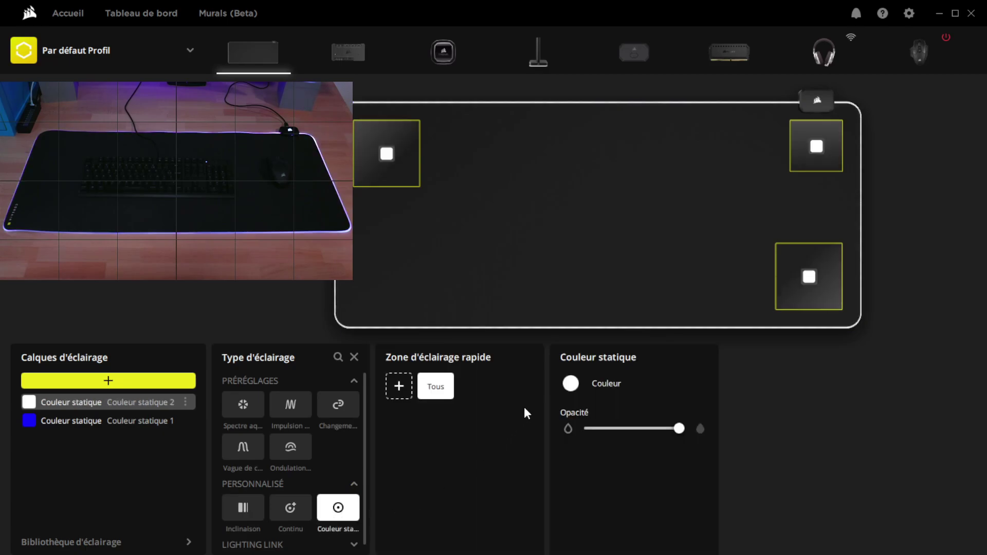
pyautogui.click(571, 385)
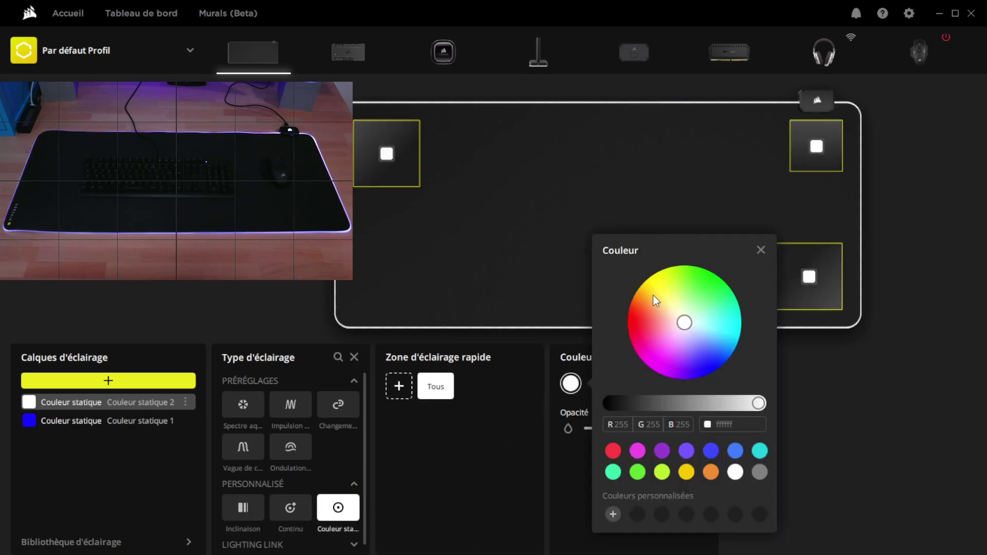
pyautogui.click(652, 275)
pyautogui.click(802, 162)
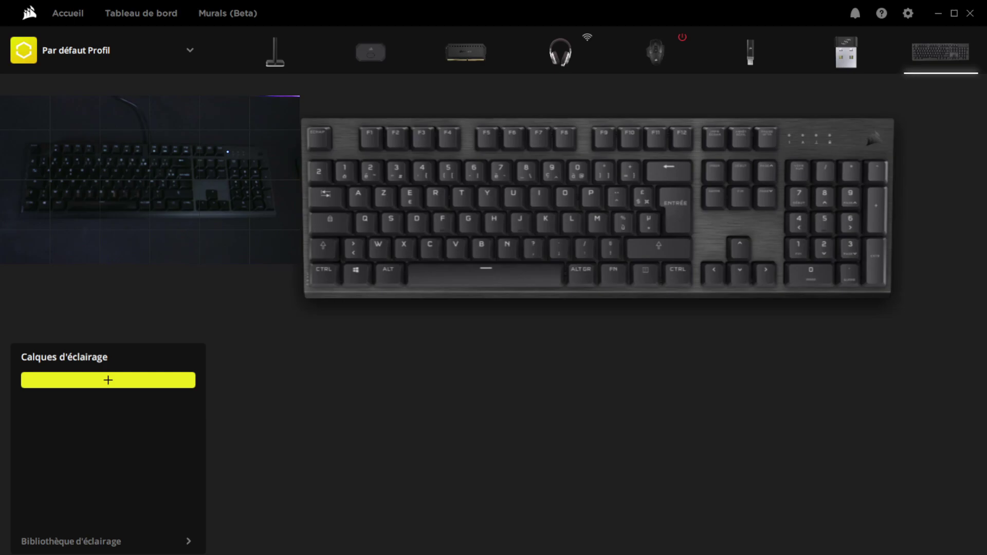
# Step: Add a custom Couleur statique layer covering all keyboard keys and set its colour to blue
pyautogui.click(99, 384)
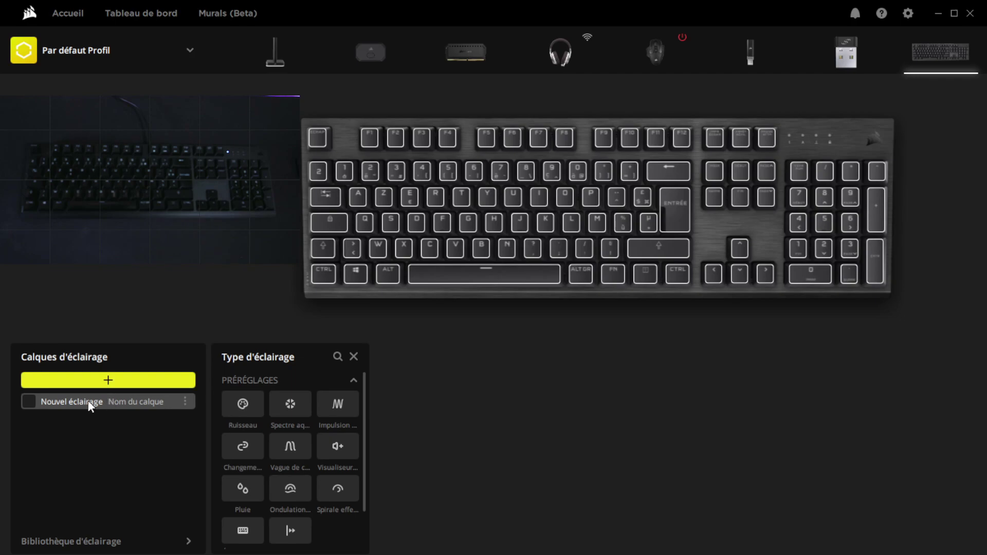
pyautogui.scroll(-2, 295, 481)
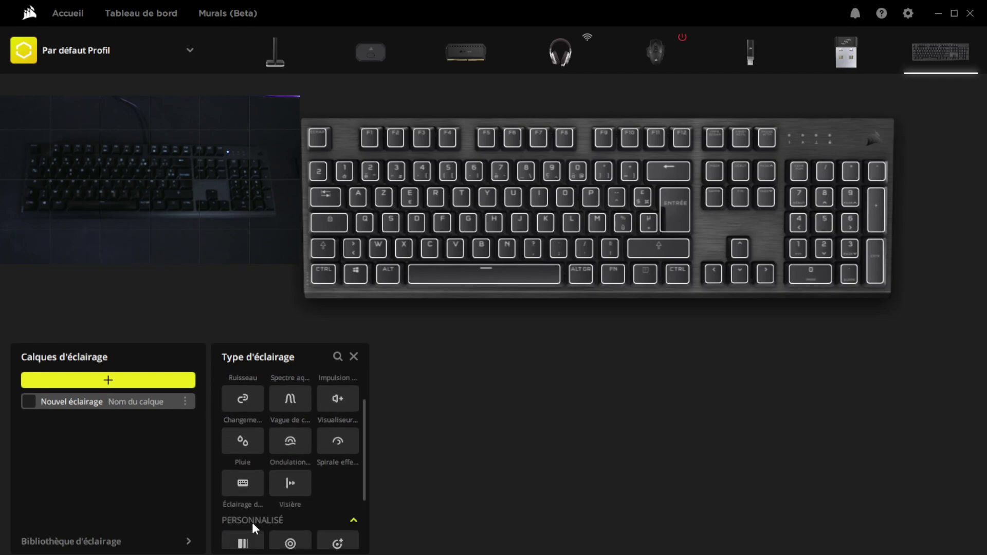
pyautogui.scroll(-1, 291, 506)
pyautogui.scroll(-1, 291, 508)
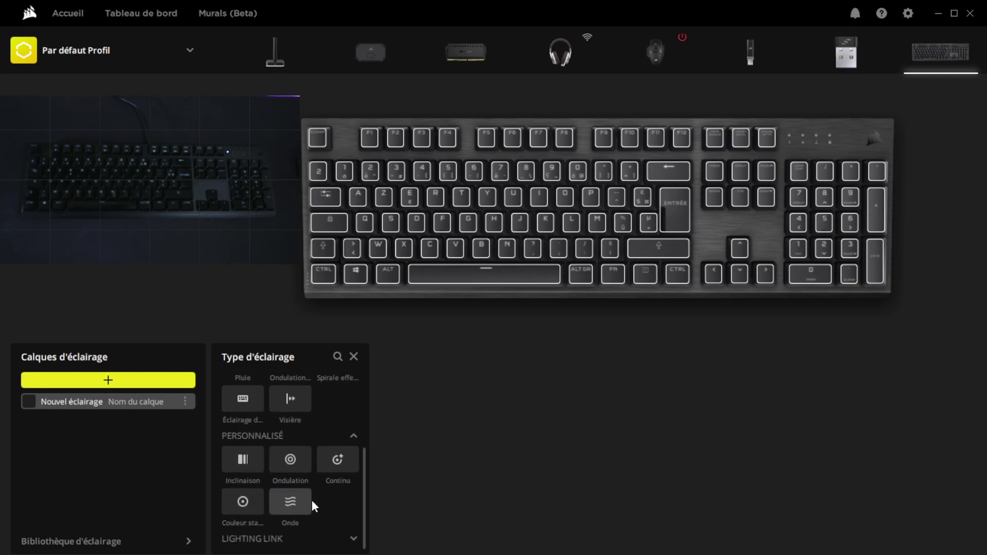
pyautogui.click(247, 508)
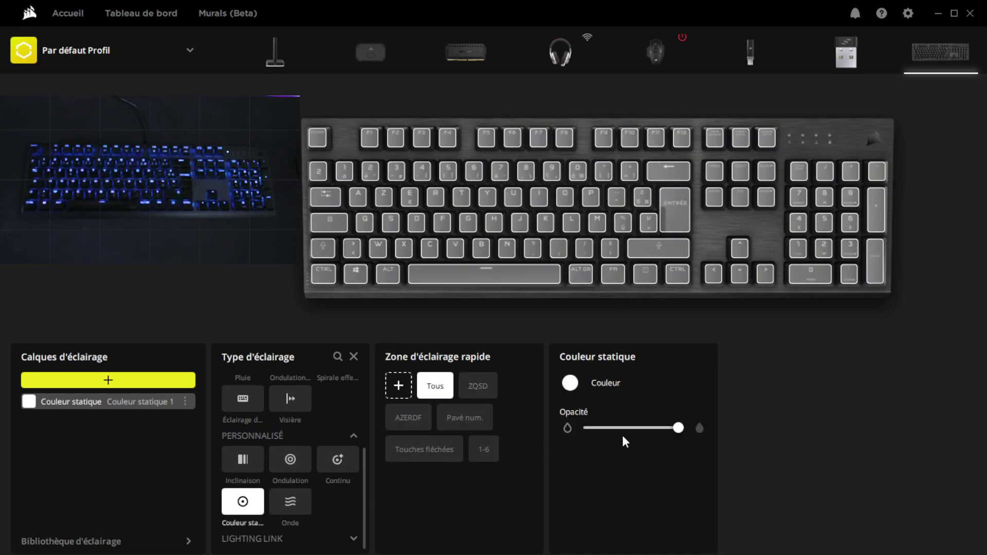
pyautogui.click(570, 382)
pyautogui.moveTo(701, 321); pyautogui.dragTo(712, 370)
pyautogui.click(122, 487)
# Step: Add a second custom Couleur statique layer to the keyboard and set its colour to yellow ffe800
pyautogui.click(106, 386)
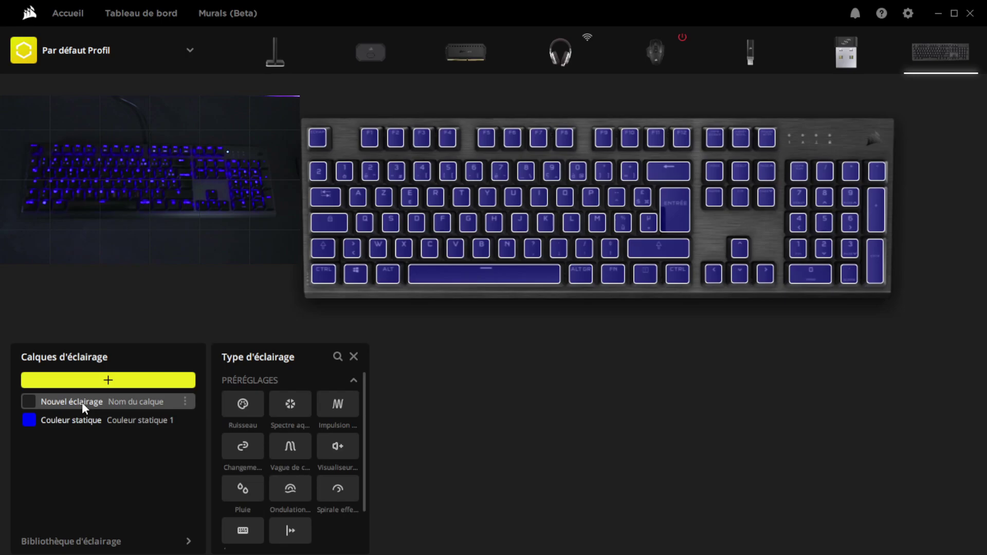
pyautogui.scroll(-1, 309, 491)
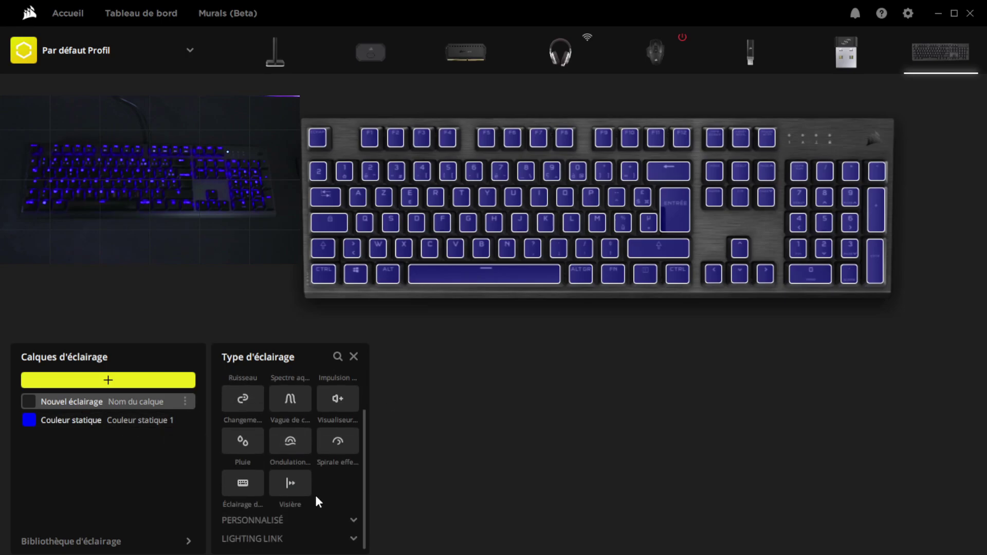
pyautogui.scroll(-2, 326, 535)
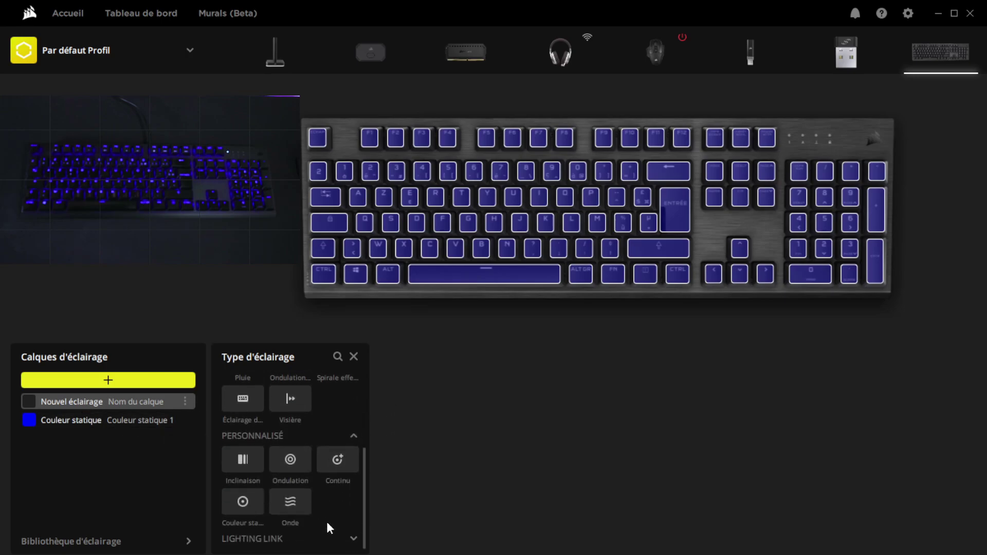
pyautogui.click(252, 504)
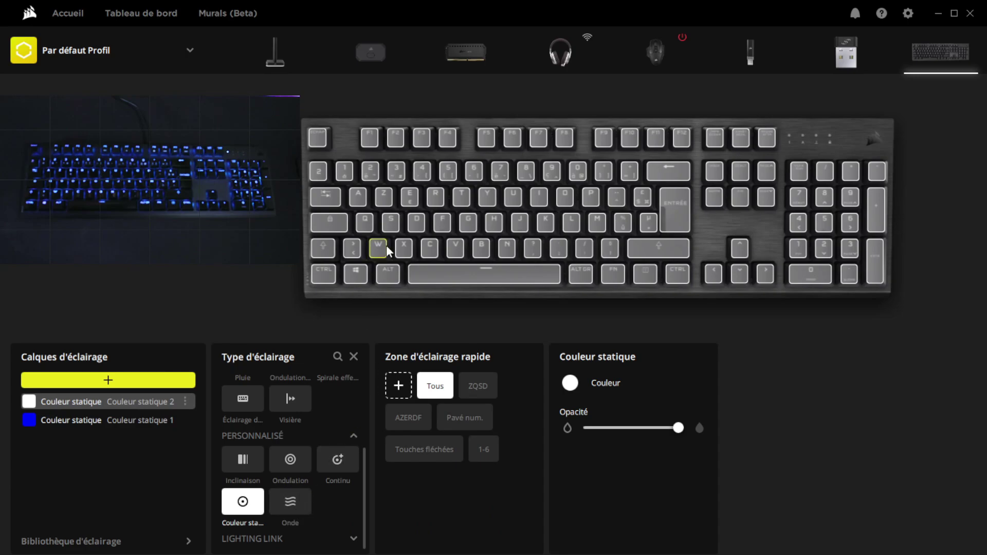
pyautogui.click(570, 383)
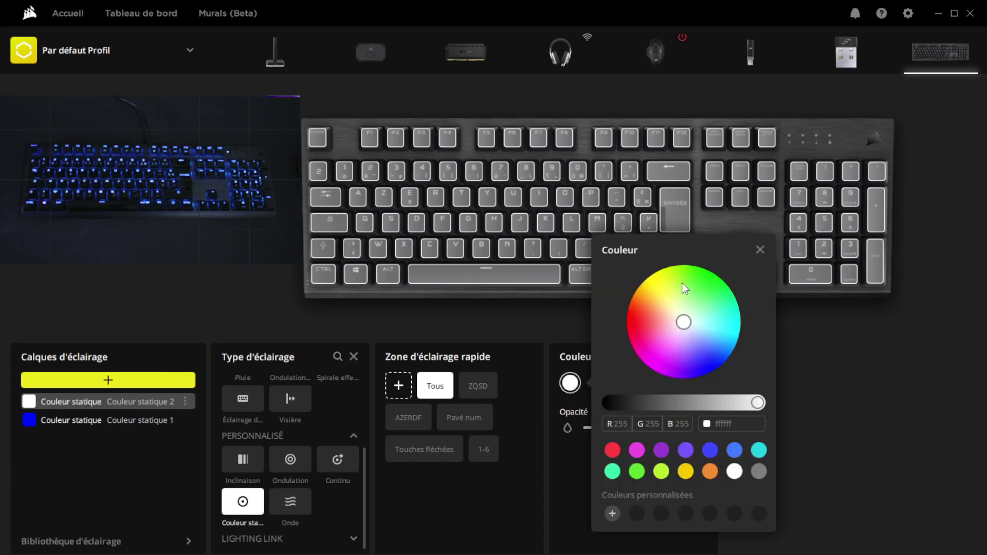
pyautogui.moveTo(687, 325); pyautogui.dragTo(619, 279)
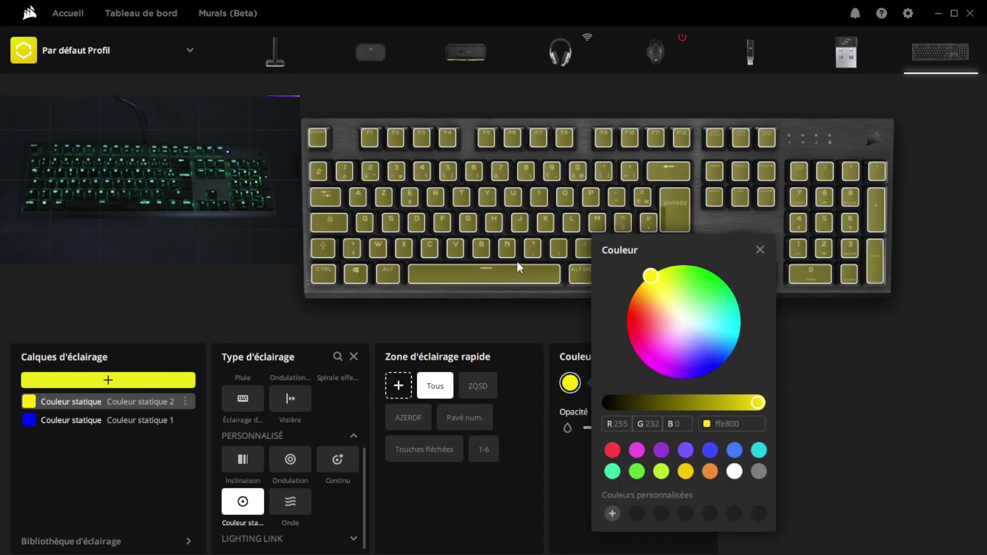
# Step: Limit the keyboard's yellow layer to selected keys, including Z, Q, S, D, Entrée, right Shift, Alt, Fn and both Ctrl keys
pyautogui.click(382, 198)
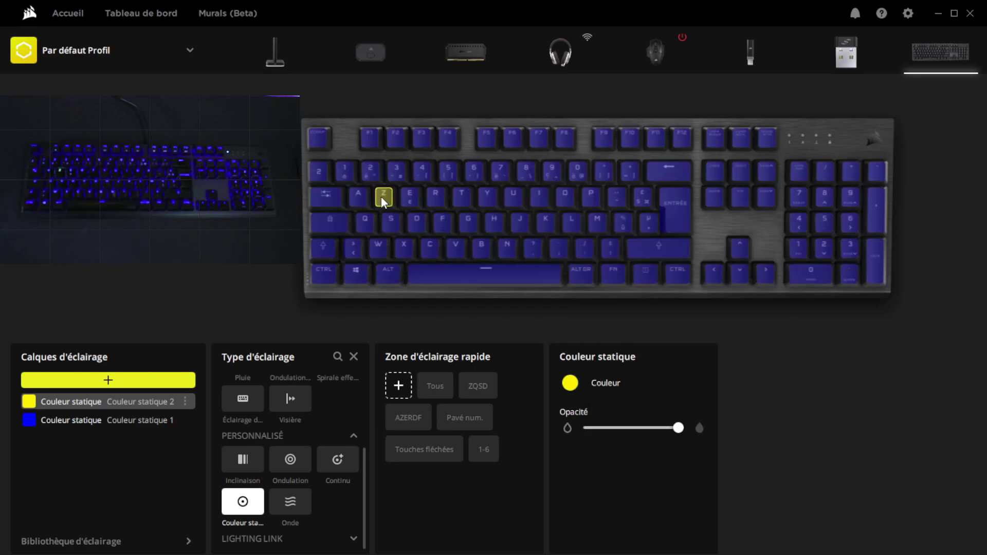
pyautogui.click(387, 222)
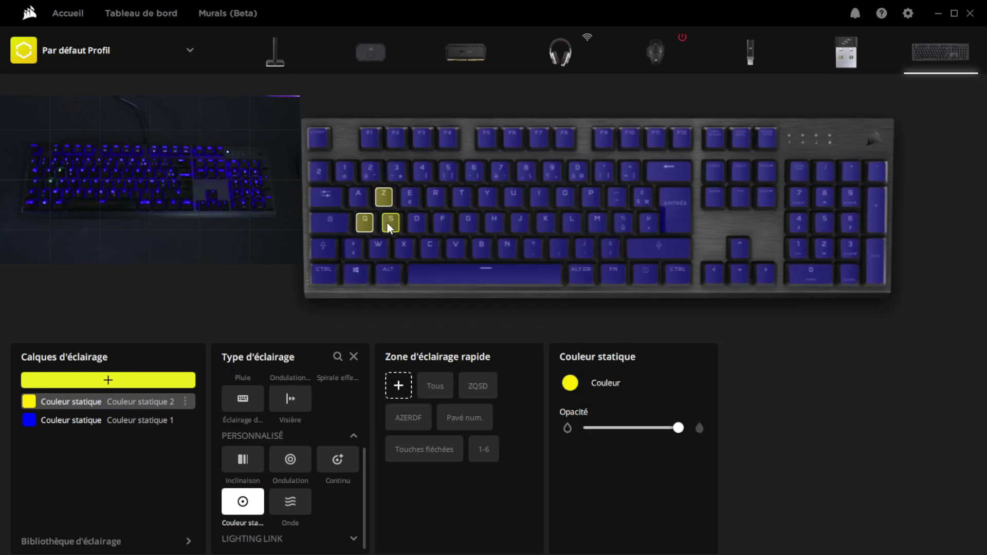
pyautogui.click(416, 223)
pyautogui.click(675, 215)
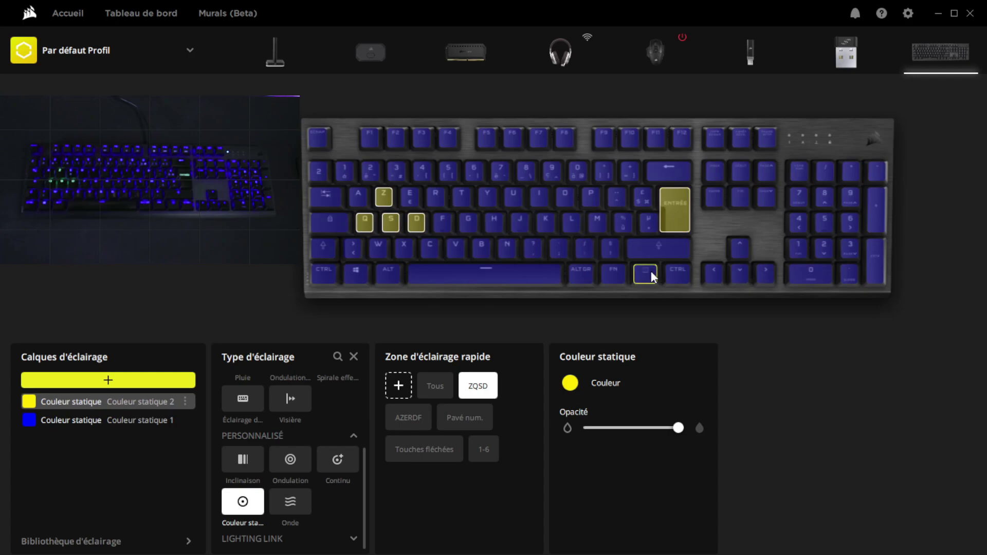
pyautogui.click(677, 276)
pyautogui.click(580, 275)
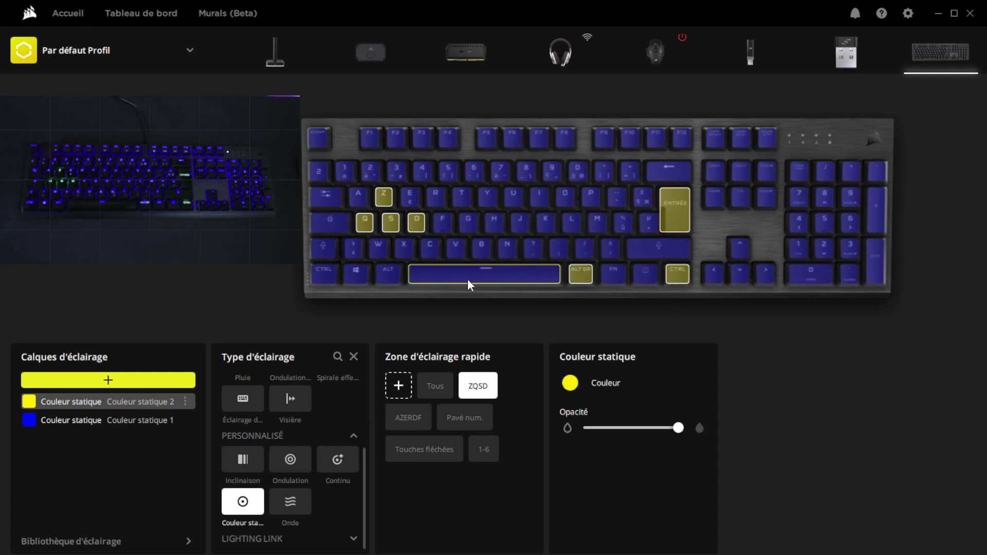
pyautogui.click(388, 274)
pyautogui.click(321, 251)
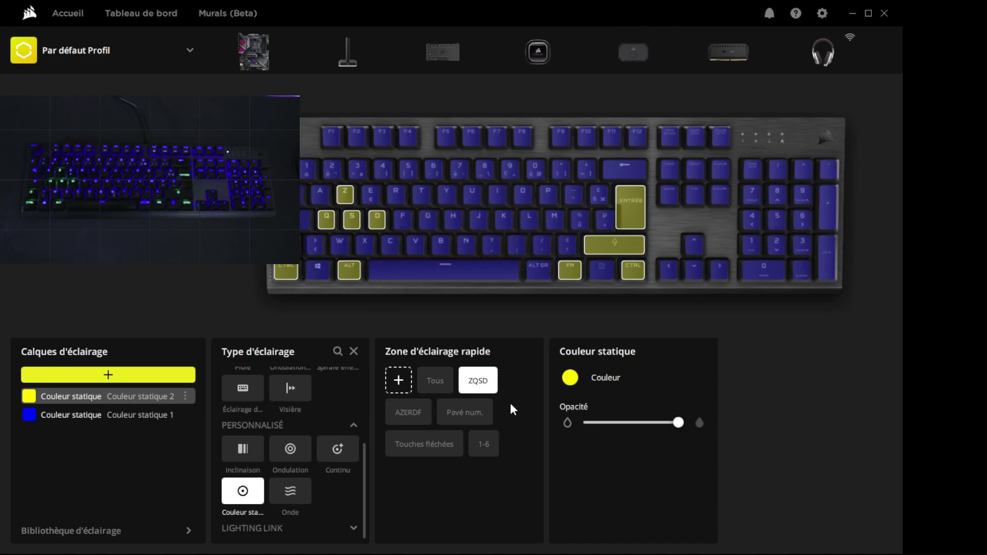
# Step: Delete both Couleur statique layers from the keyboard
pyautogui.click(186, 397)
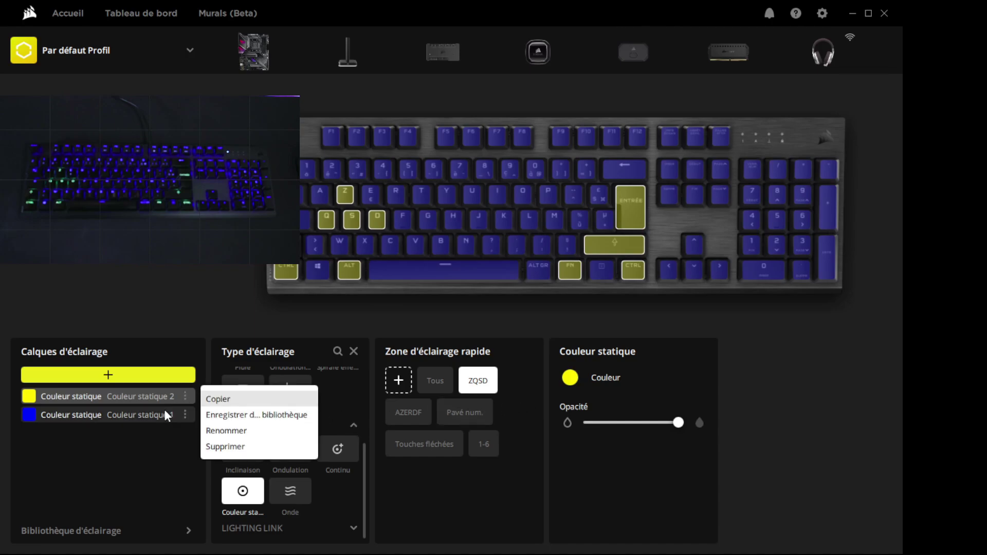
pyautogui.click(212, 447)
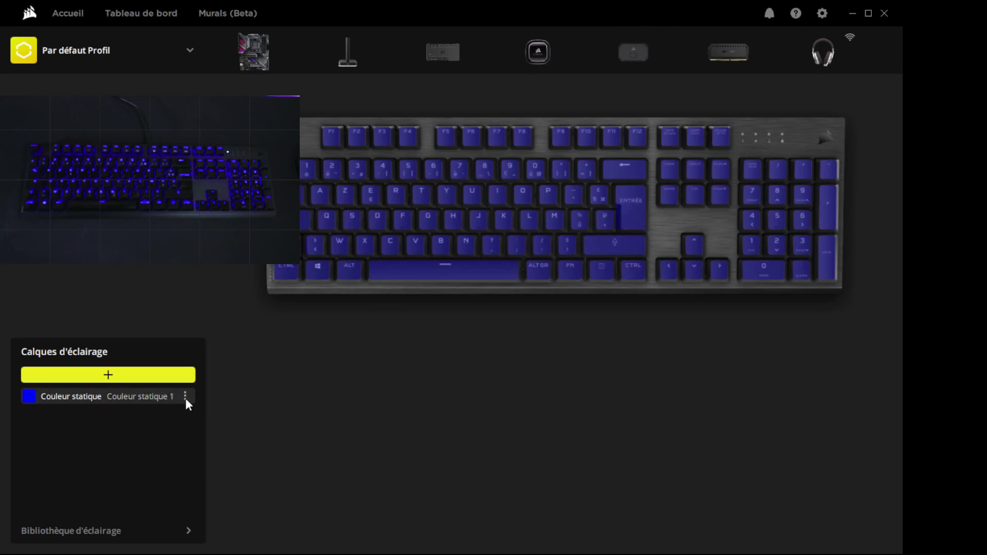
pyautogui.click(185, 396)
pyautogui.click(202, 448)
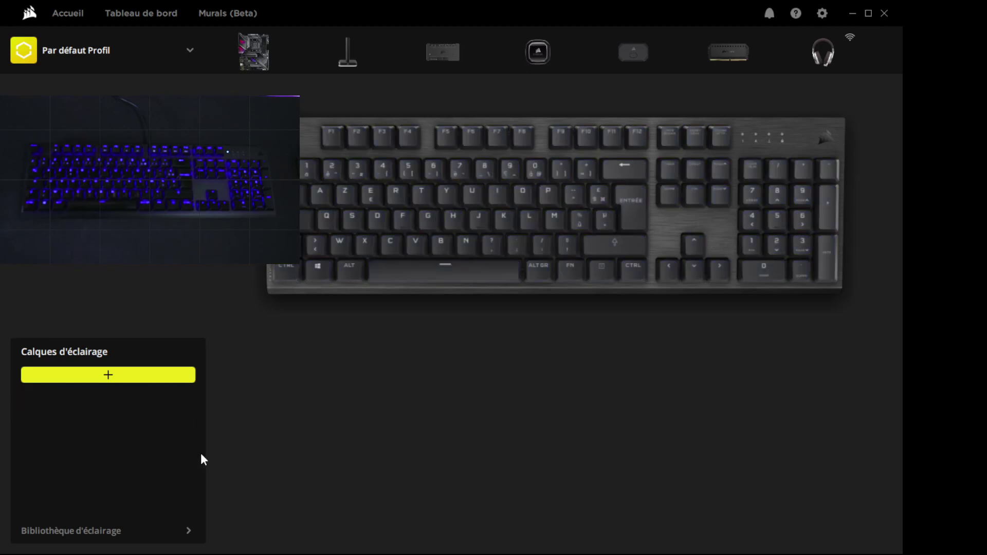
# Step: Add a Ruisseau preset layer to the keyboard with alternating colours, the first blue 0500ff and the second yellow
pyautogui.click(104, 376)
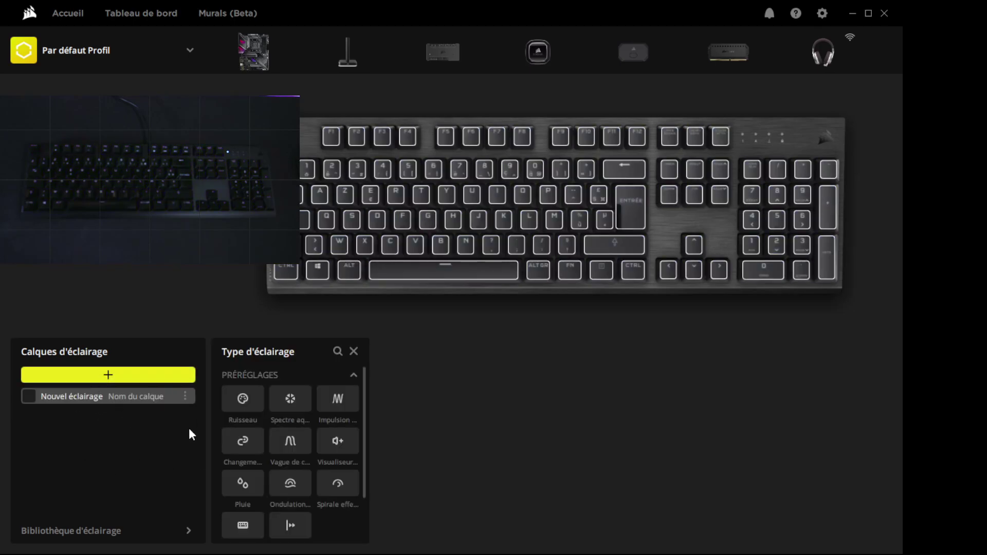
pyautogui.click(250, 401)
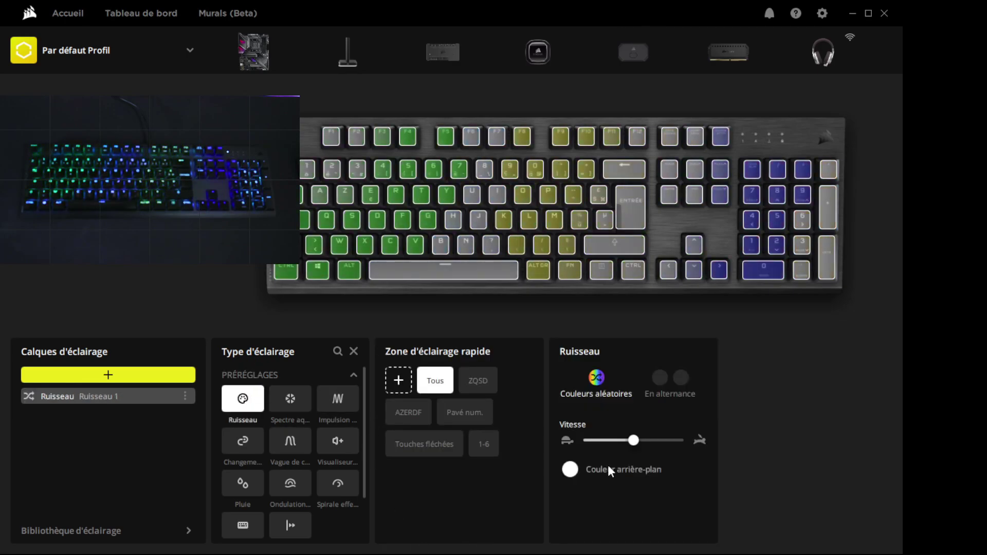
pyautogui.click(658, 380)
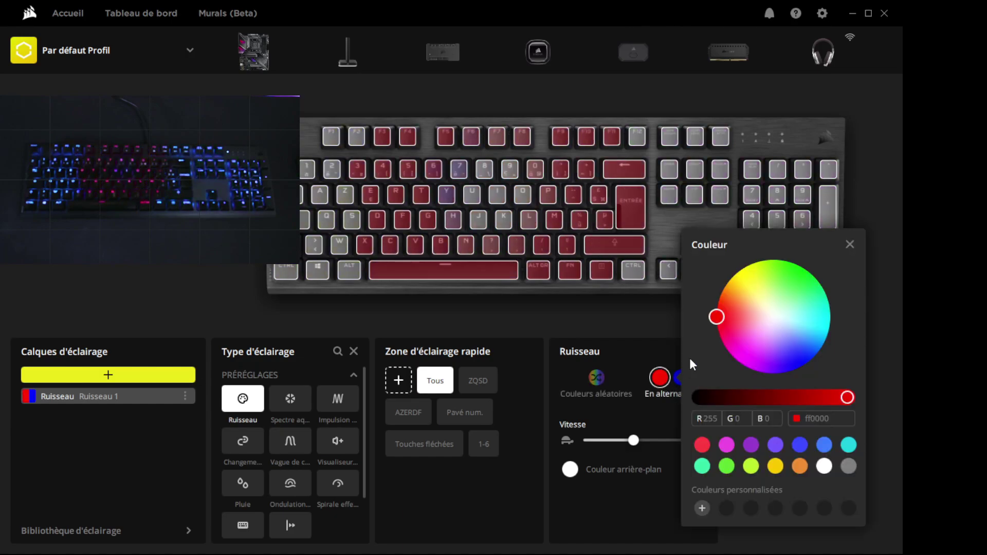
pyautogui.moveTo(719, 315); pyautogui.dragTo(809, 371)
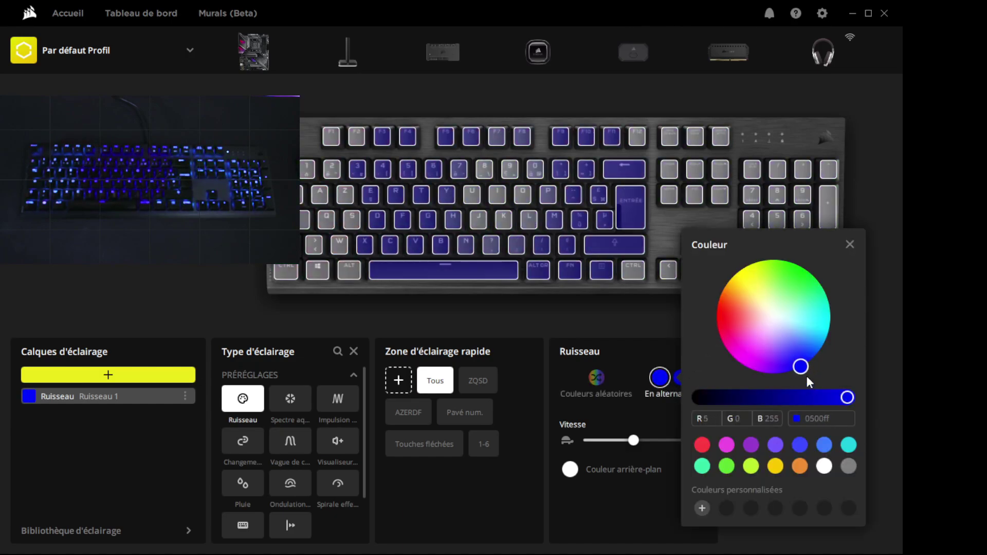
pyautogui.click(630, 527)
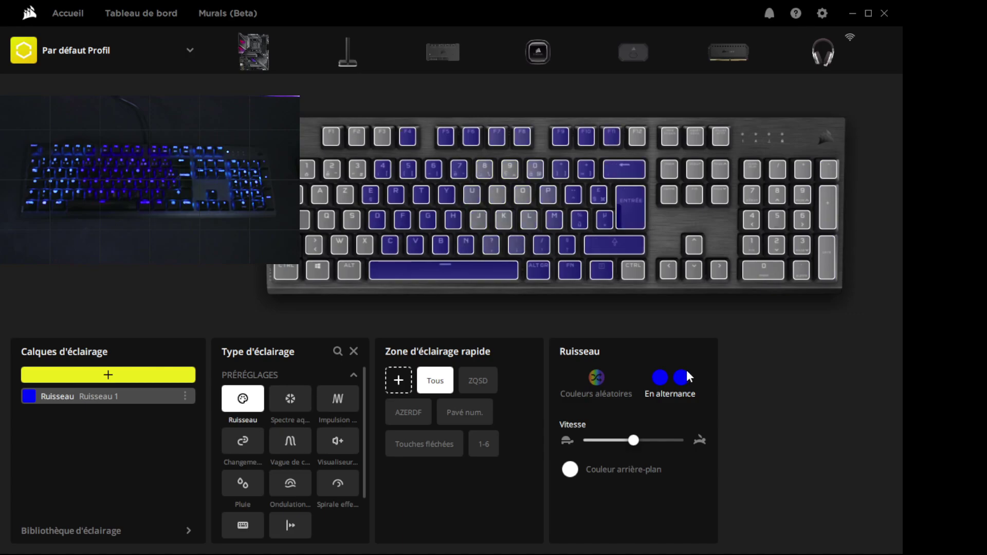
pyautogui.click(681, 378)
pyautogui.click(754, 270)
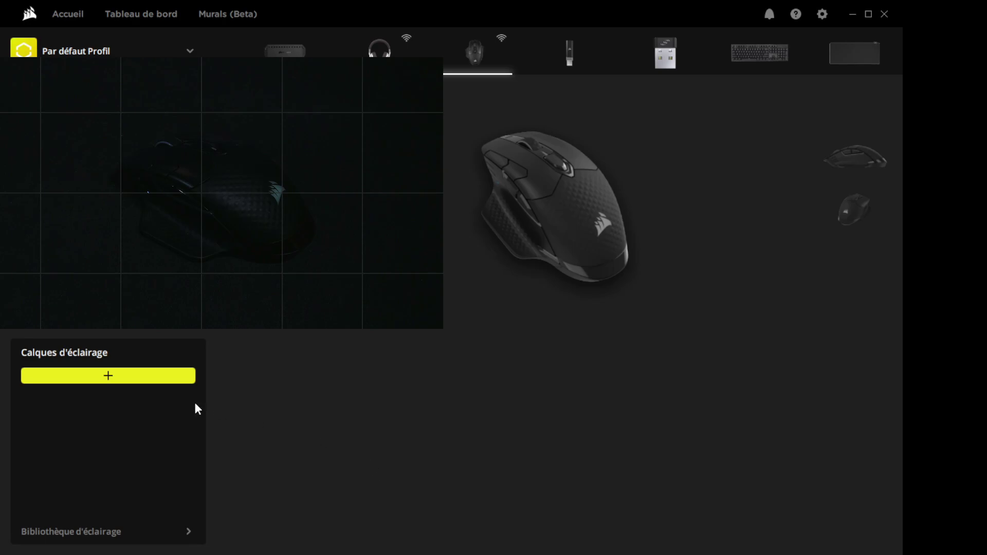
# Step: Add a custom Couleur statique layer to the mouse, covering all its lighting zones
pyautogui.click(104, 375)
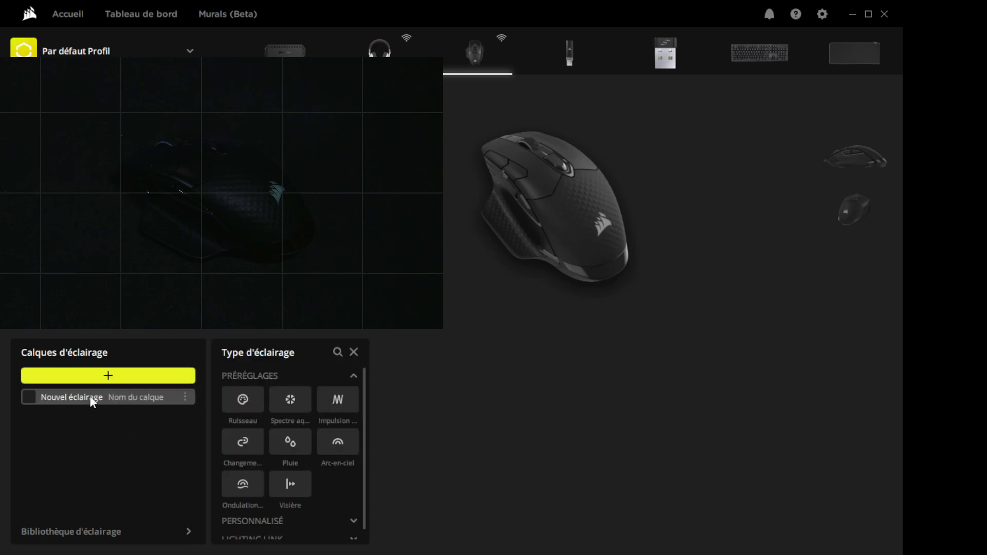
pyautogui.scroll(-1, 291, 481)
pyautogui.click(252, 509)
pyautogui.scroll(-3, 247, 514)
pyautogui.click(245, 498)
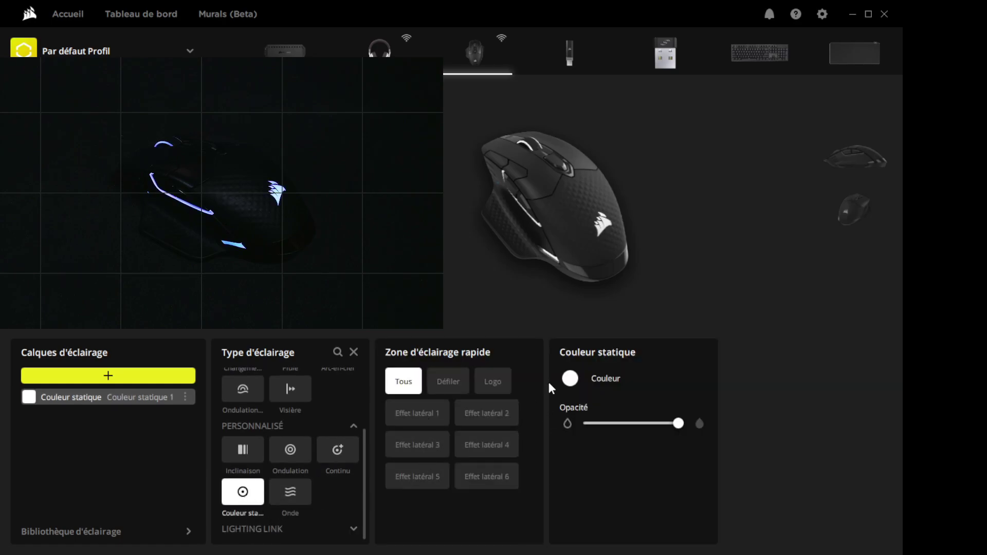
# Step: Set the mouse's static colour to dark blue 020082 by choosing blue and lowering its brightness
pyautogui.click(569, 381)
pyautogui.moveTo(687, 313); pyautogui.dragTo(705, 380)
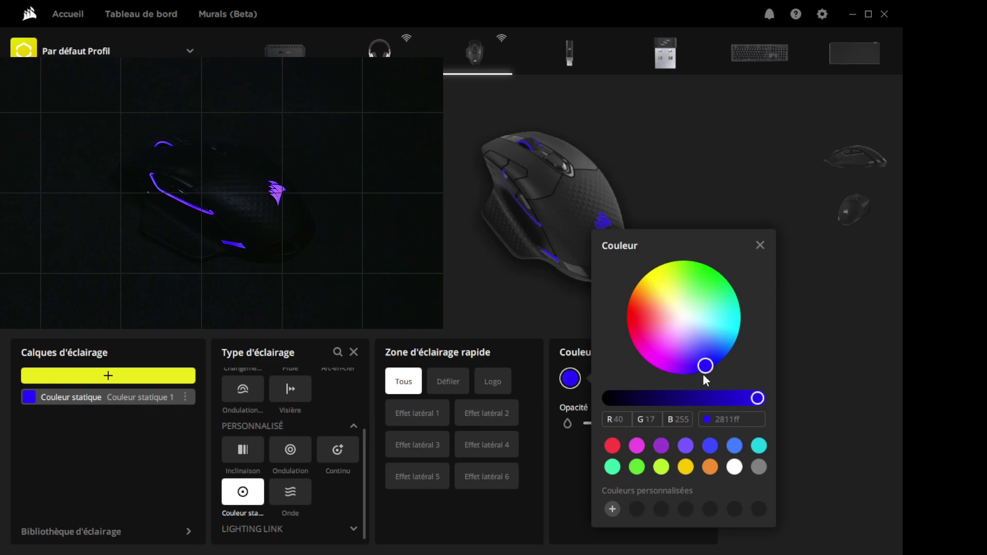
pyautogui.click(694, 399)
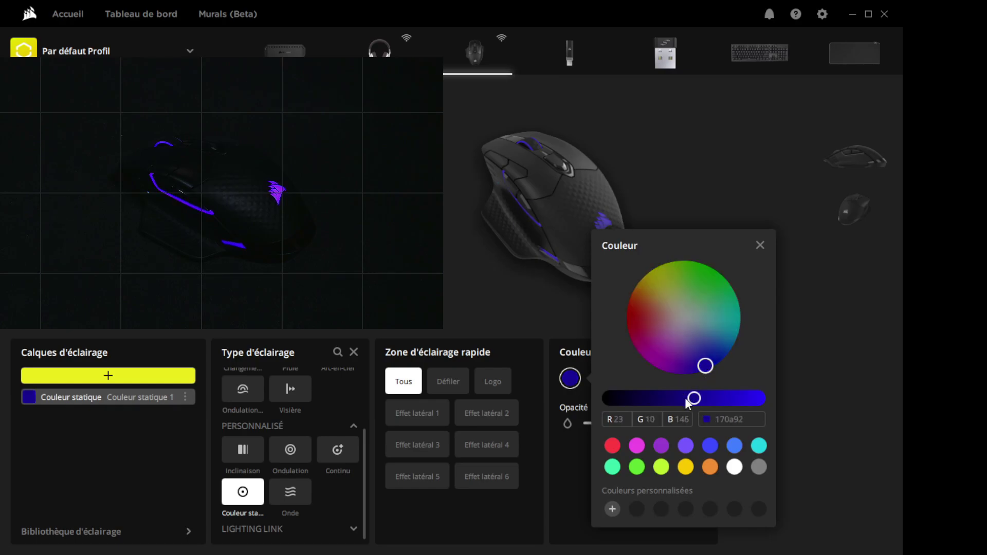
pyautogui.click(686, 398)
pyautogui.click(711, 367)
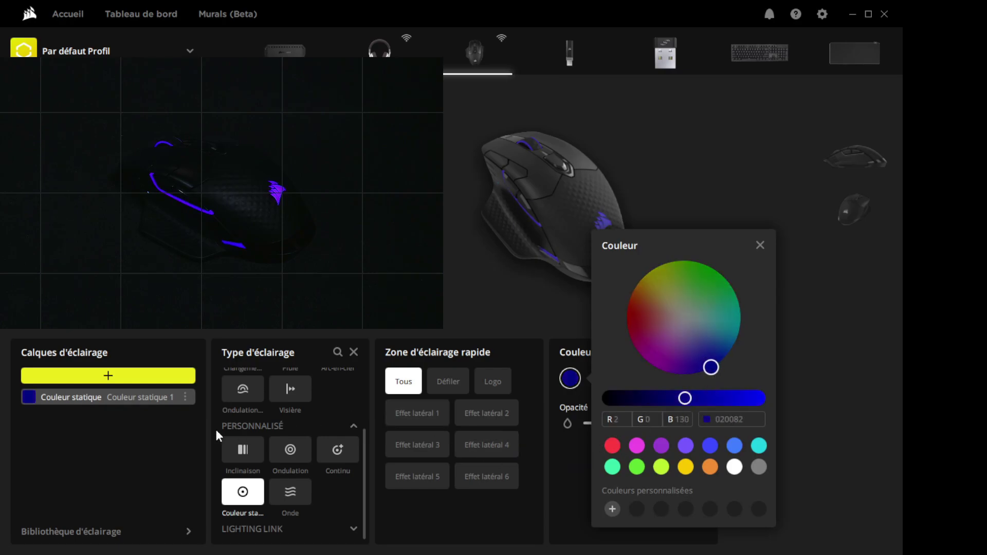
# Step: Add a Pluie preset layer to the mouse with alternating colours, yellow f3ff02 and yellow fff506
pyautogui.click(107, 375)
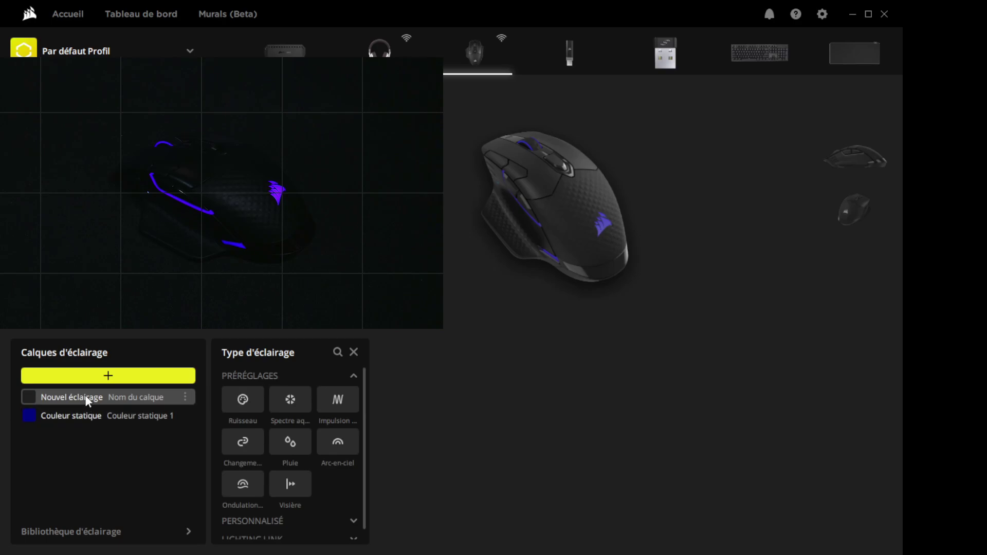
pyautogui.click(289, 440)
pyautogui.click(659, 379)
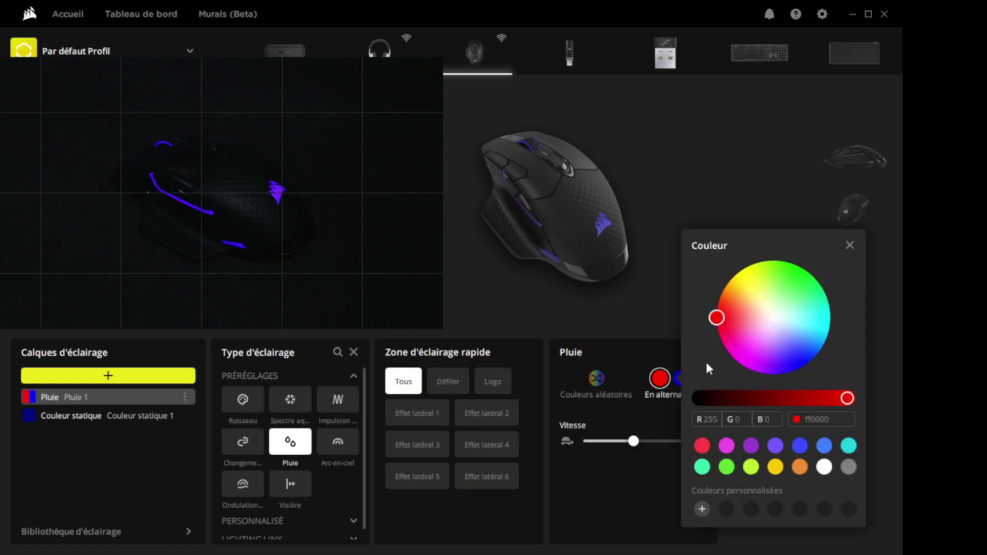
pyautogui.moveTo(735, 296); pyautogui.dragTo(748, 267)
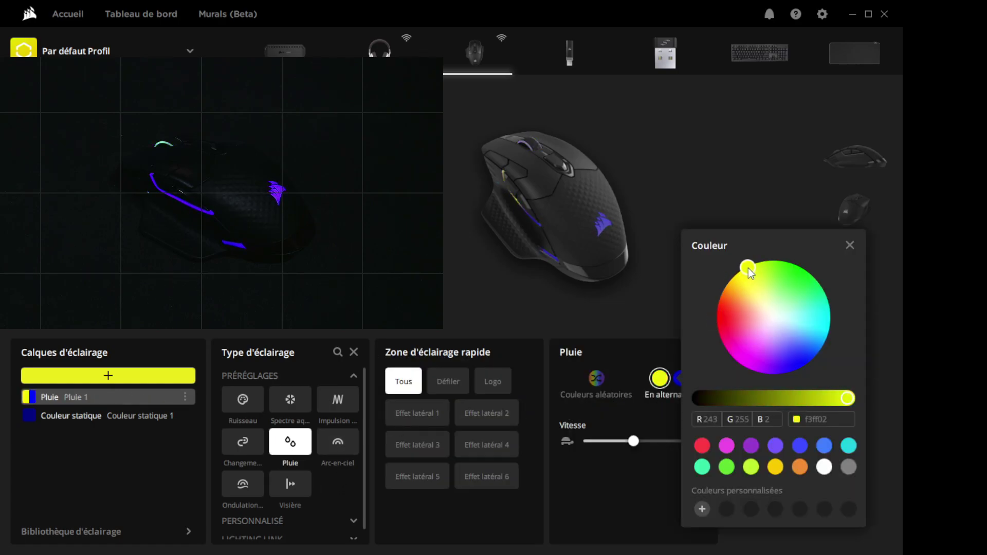
pyautogui.click(675, 380)
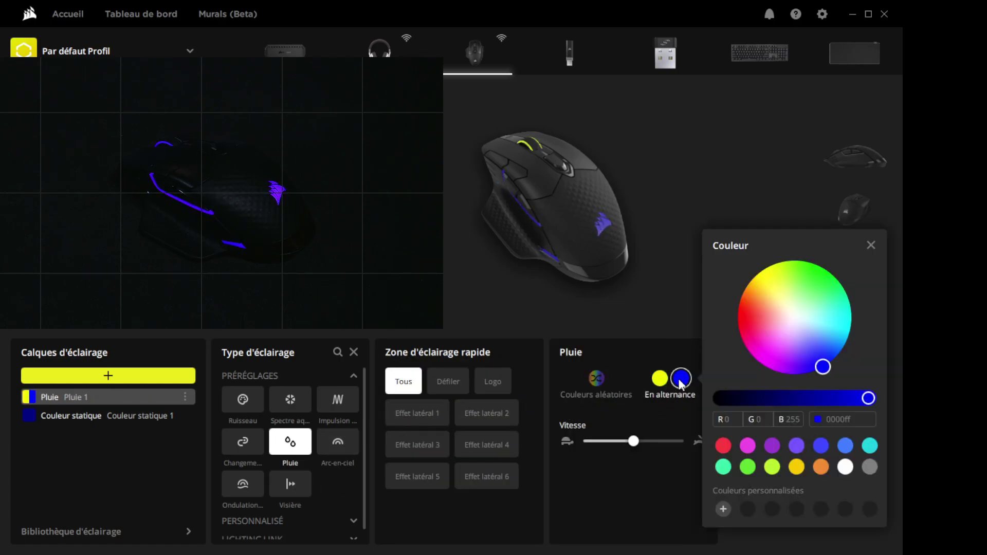
pyautogui.click(763, 278)
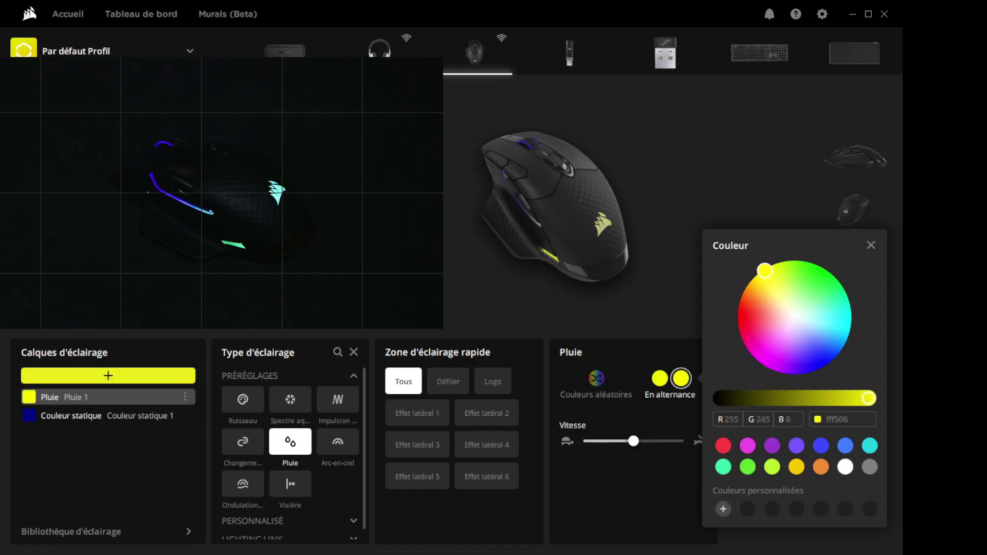